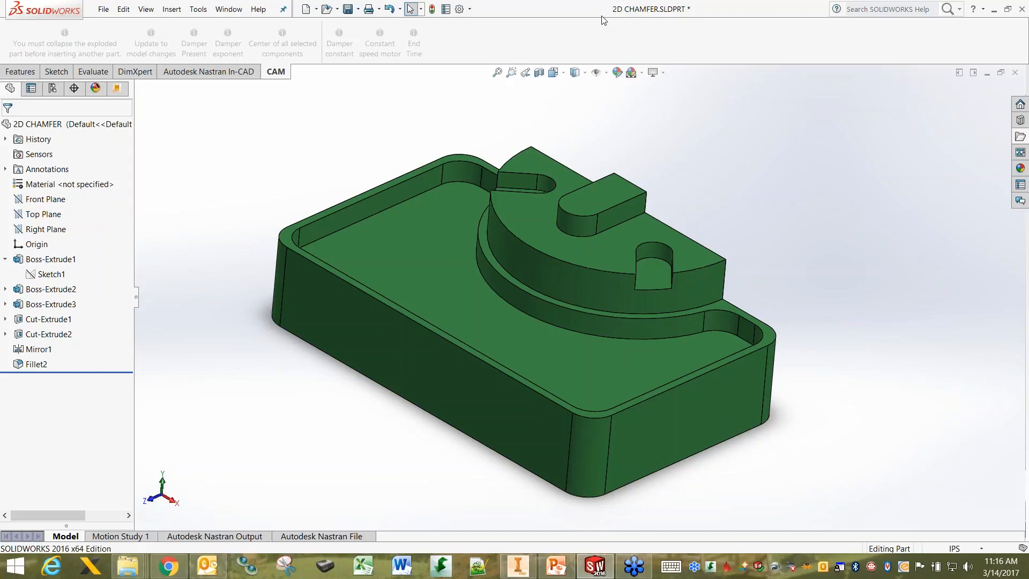
Switch to Inventor and start opening a file, limiting the file type to SolidWorks Files
click(519, 567)
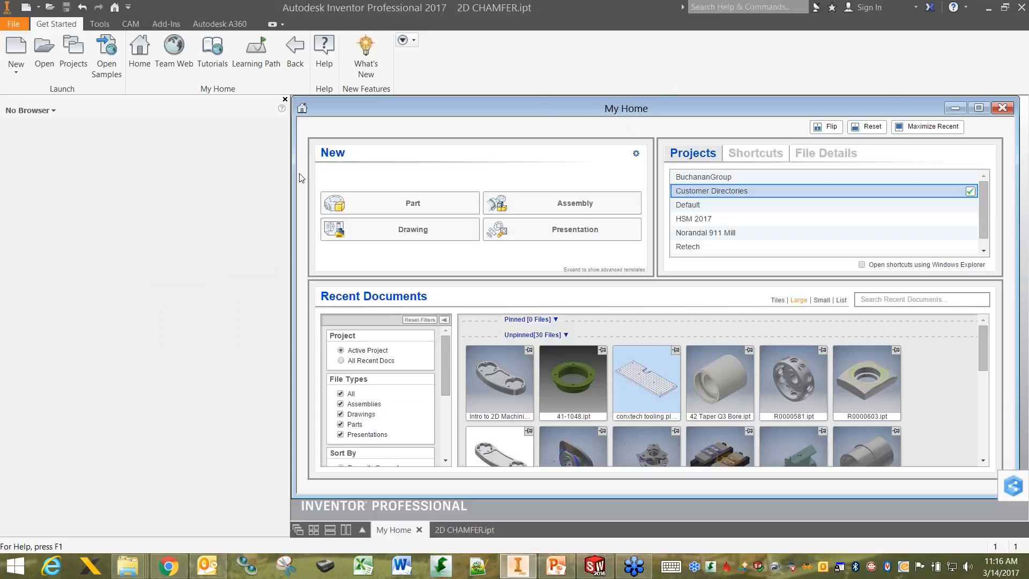
click(51, 58)
drag(417, 109, 413, 66)
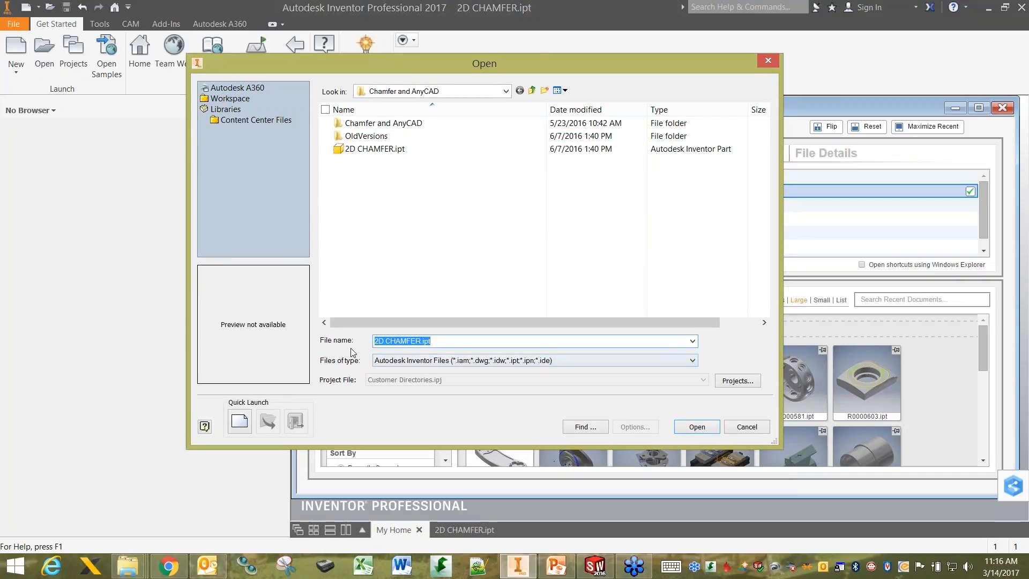
click(597, 361)
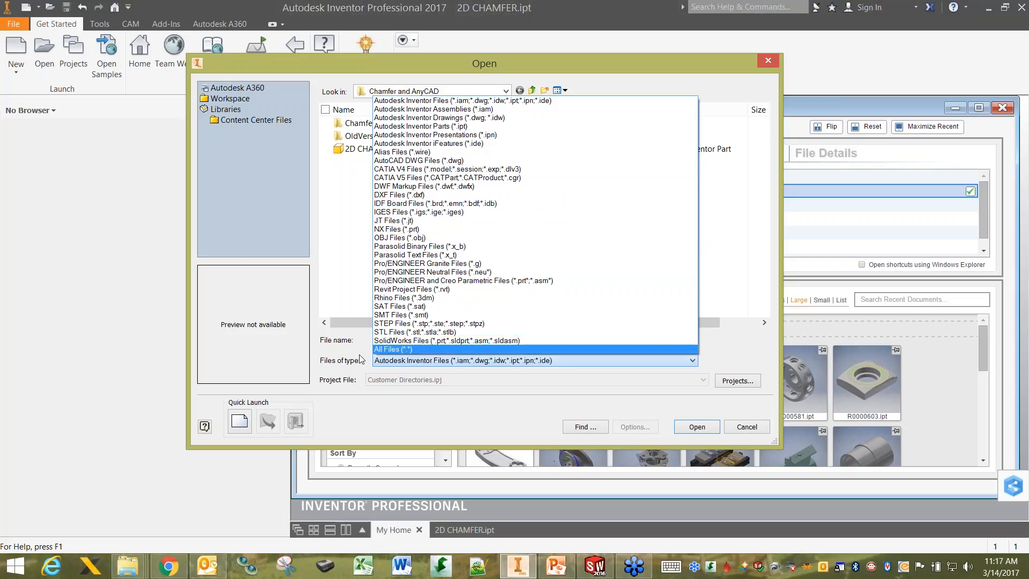
click(456, 342)
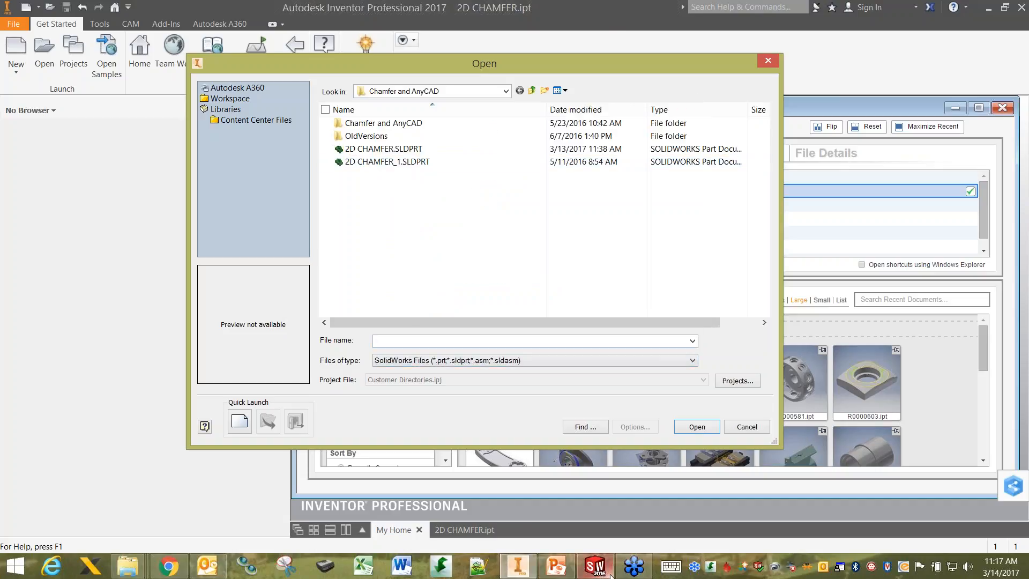
Check the part's file name in SolidWorks and try to open 2D CHAMFER.SLDPRT in Inventor
click(593, 575)
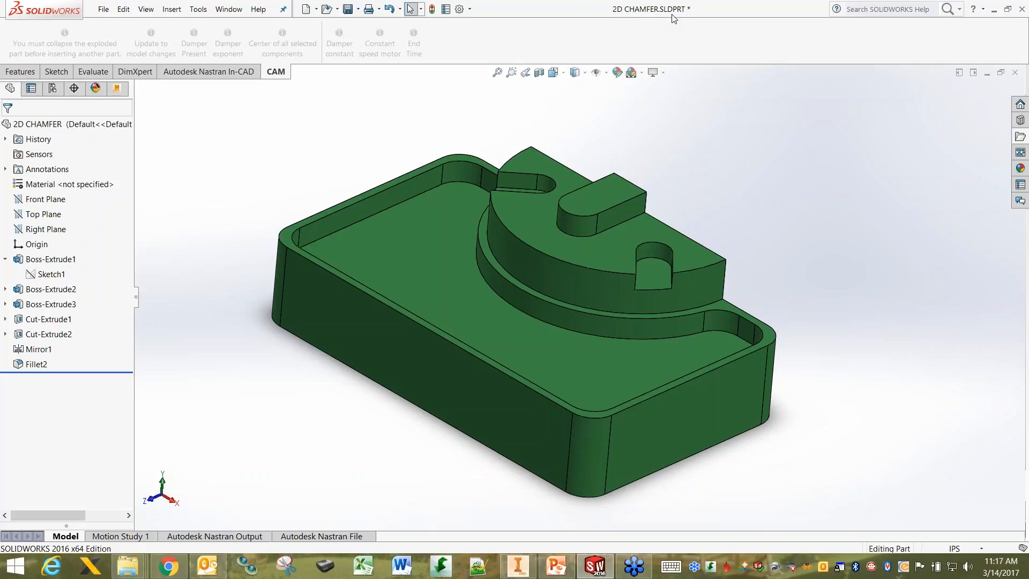
click(517, 566)
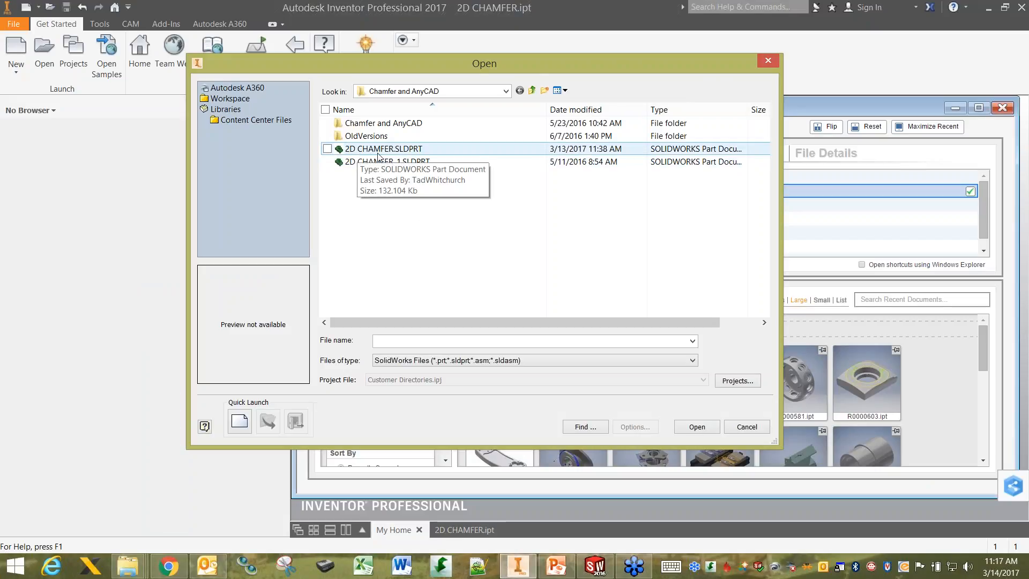
click(411, 152)
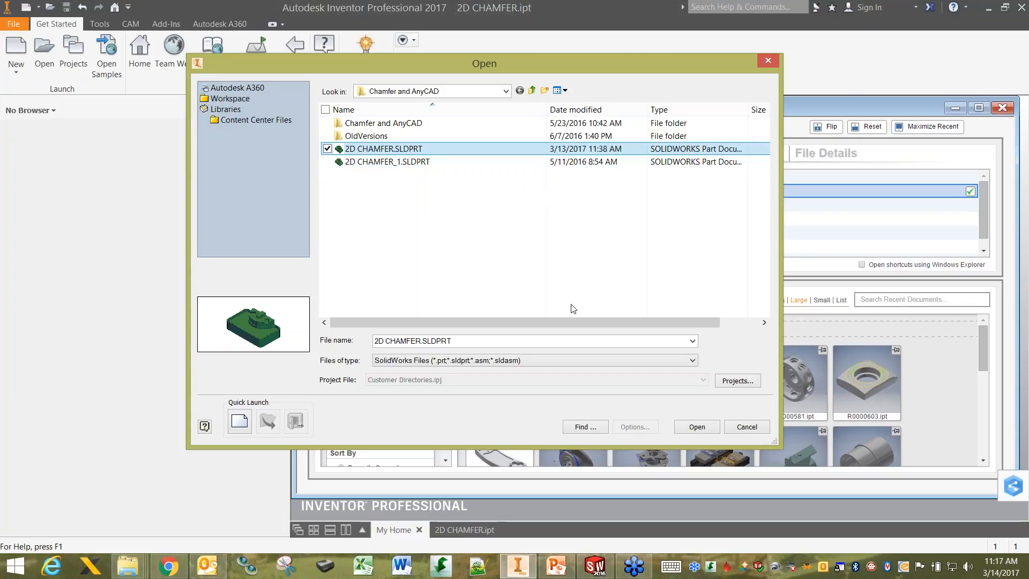
click(691, 428)
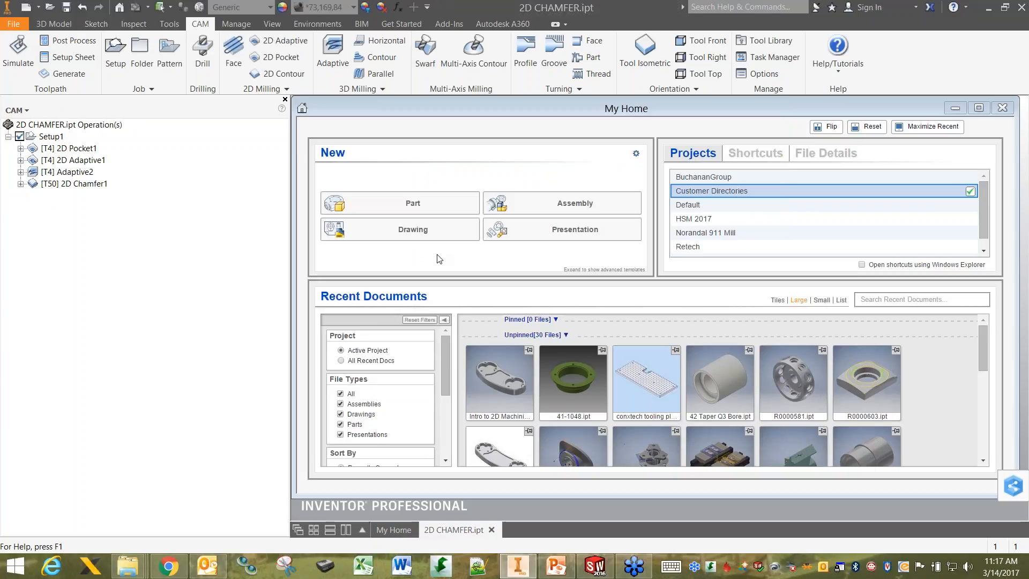
Close the 2D CHAMFER.ipt document and open the SolidWorks part 2D CHAMFER.SLDPRT
click(399, 229)
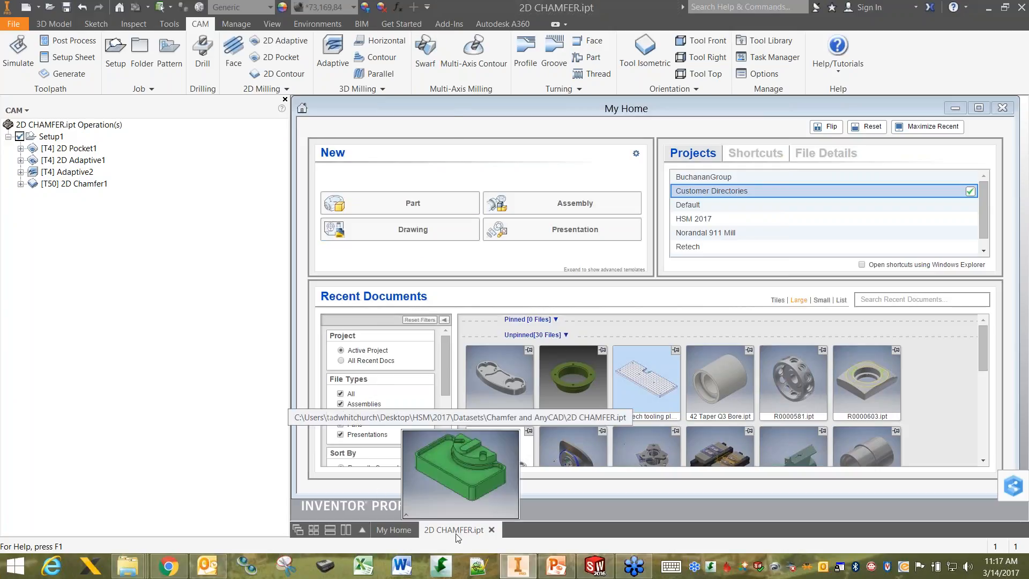
click(494, 534)
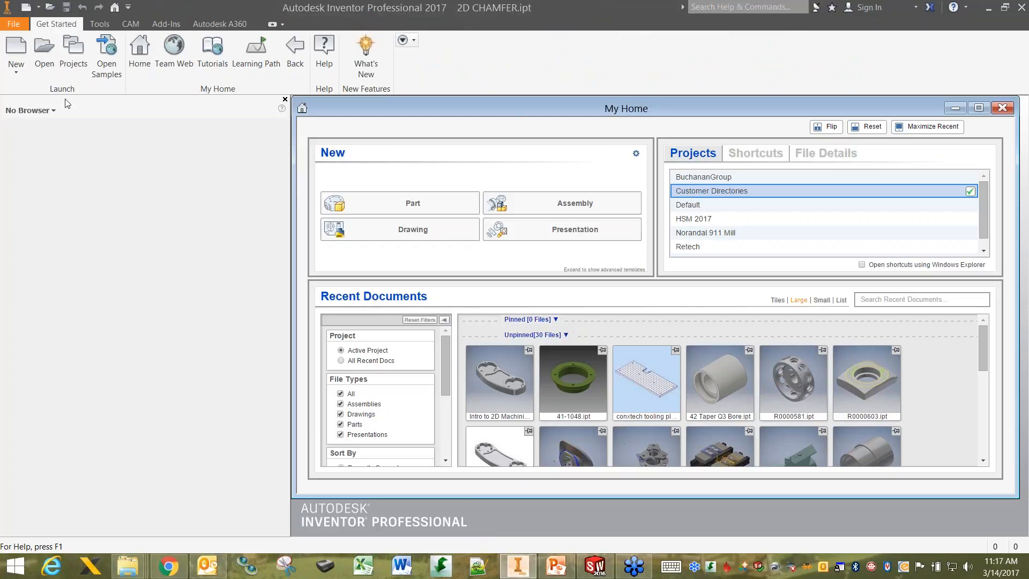
click(44, 49)
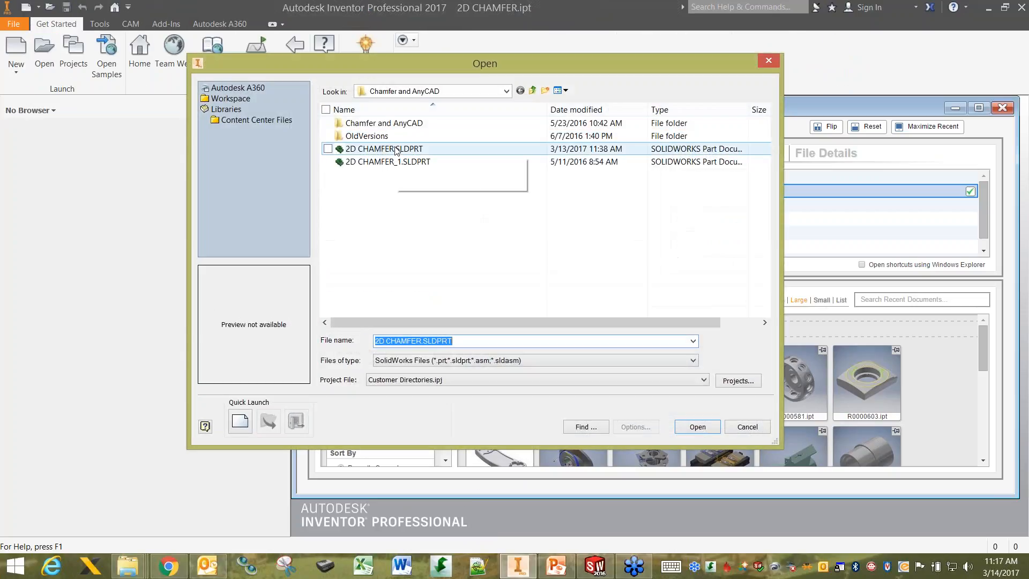
click(395, 148)
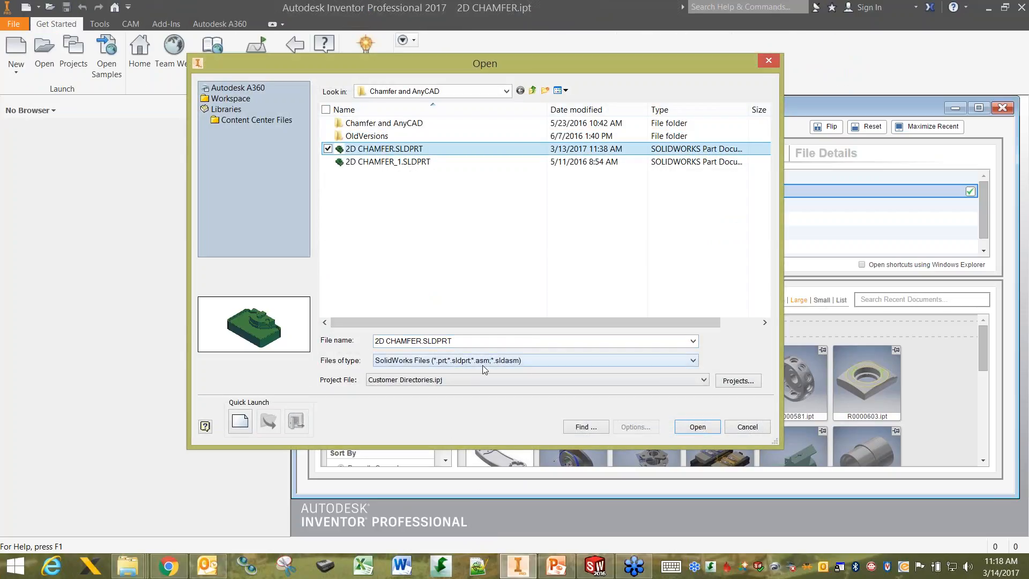
click(697, 427)
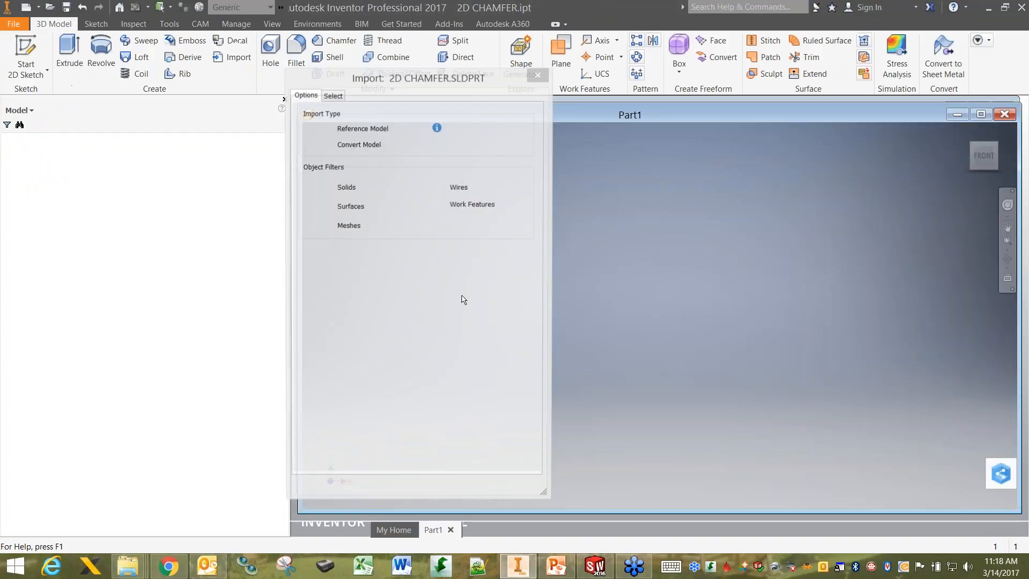
Import 2D CHAMFER.SLDPRT as a Reference Model with solids and surfaces, taking the length units from the source
drag(417, 84, 321, 66)
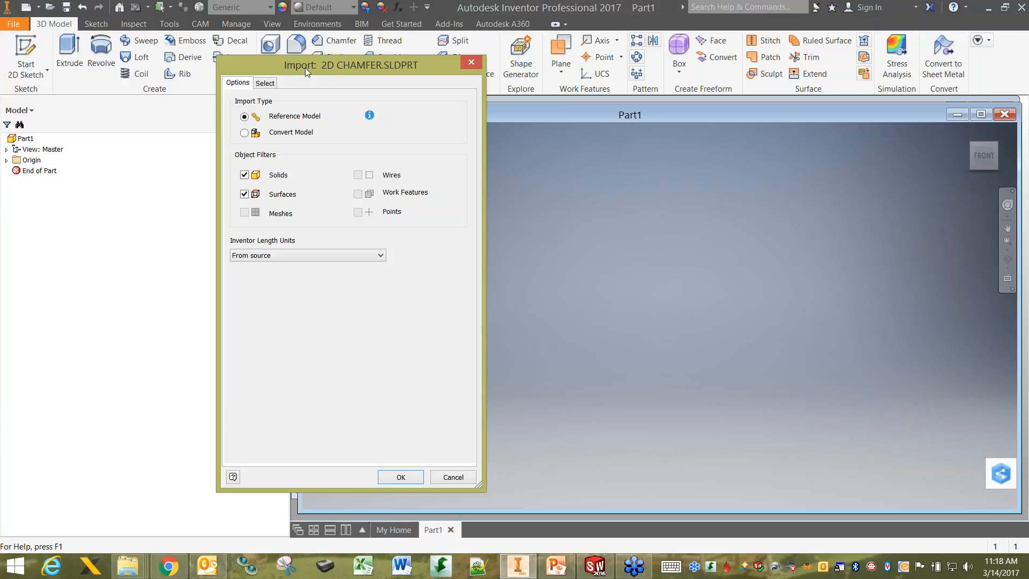
drag(305, 66, 328, 69)
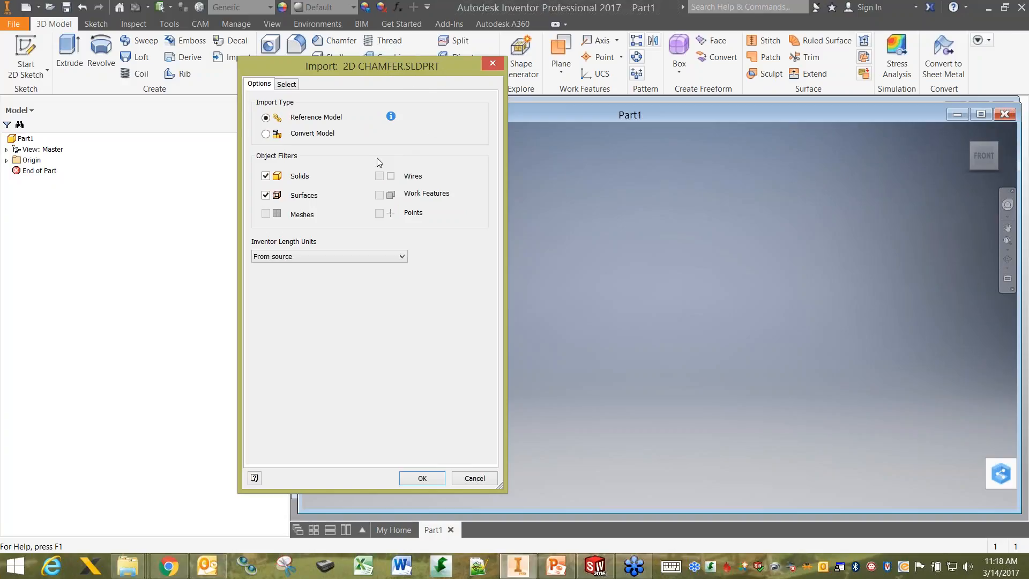
click(266, 134)
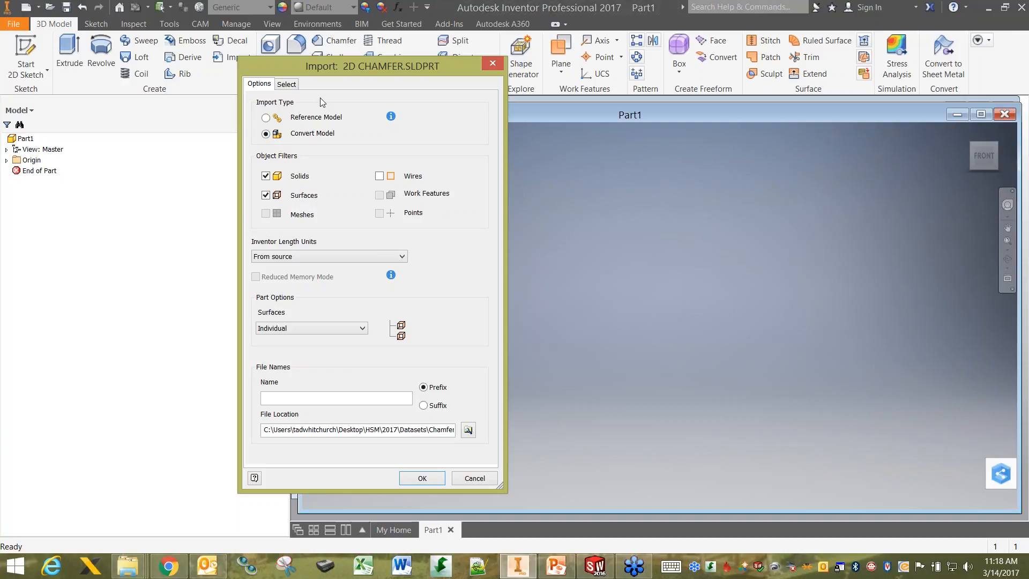
click(266, 118)
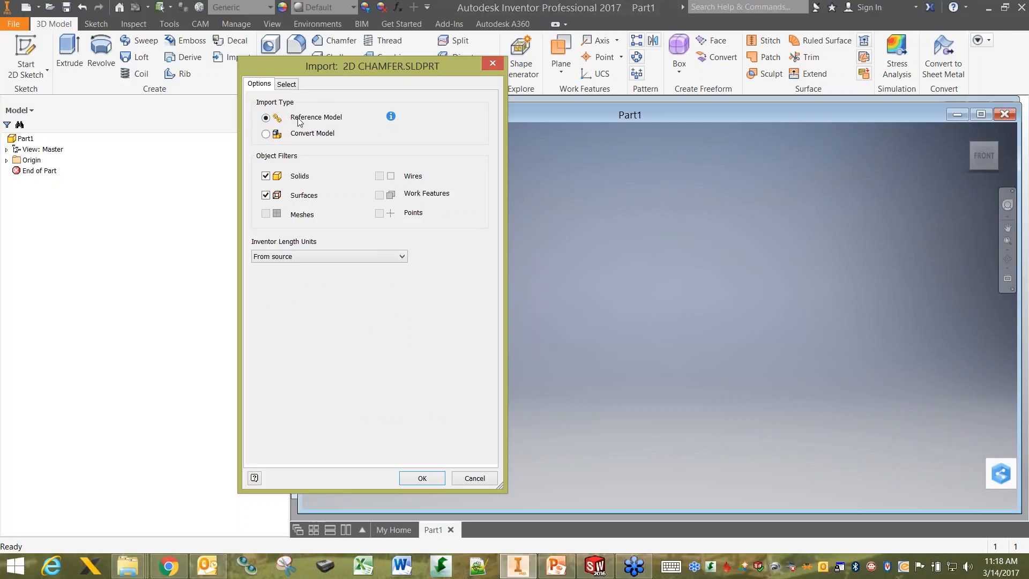
mouse_move(391, 117)
click(422, 479)
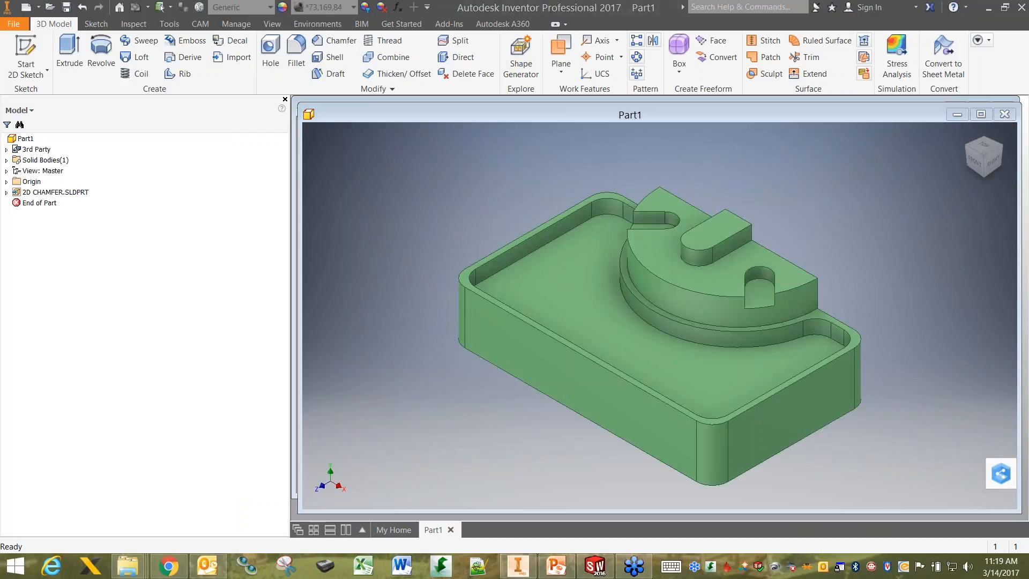
Maximize the part window and create a new CAM setup with Milling as the operation type
double_click(519, 114)
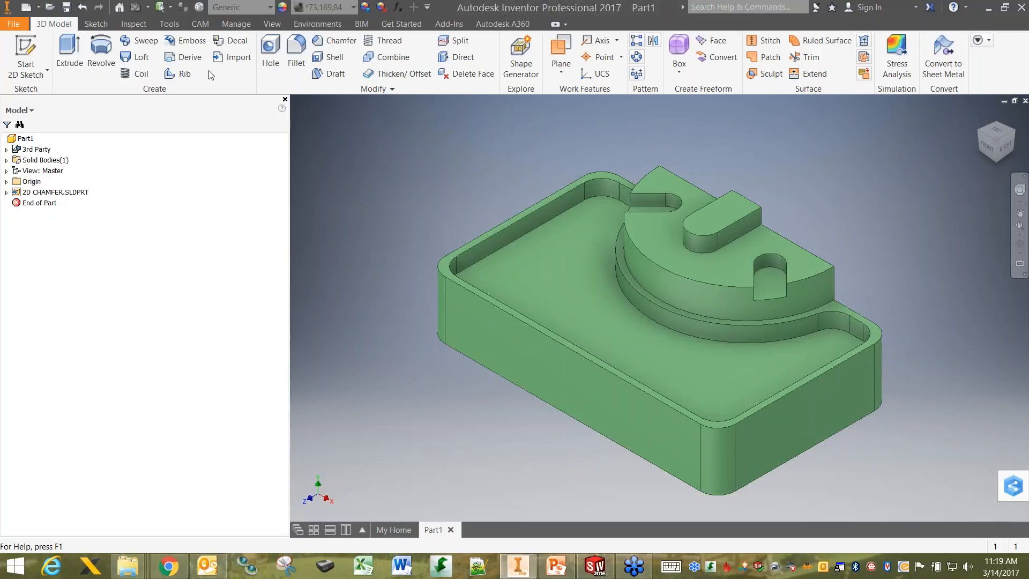
click(200, 23)
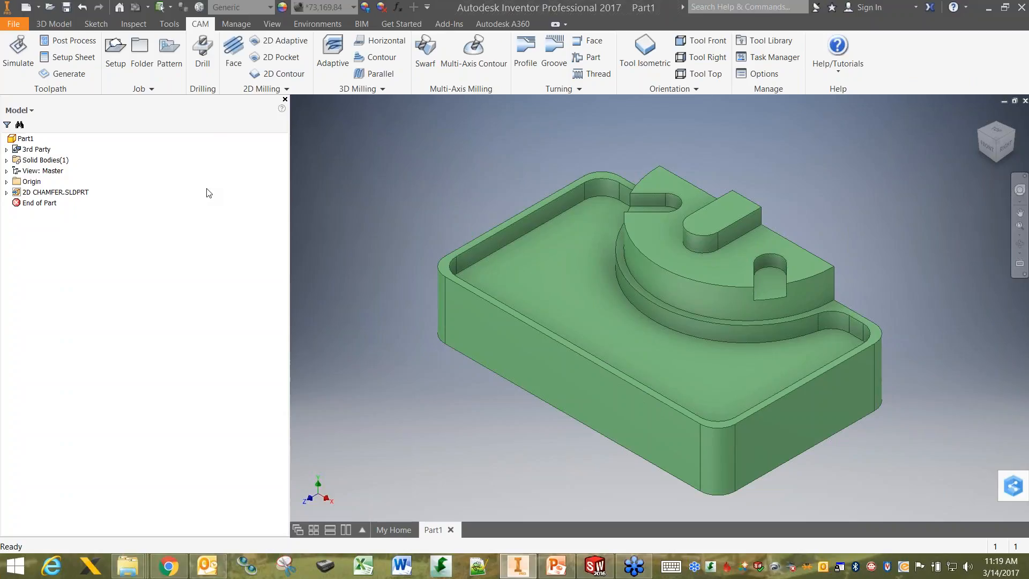
click(113, 59)
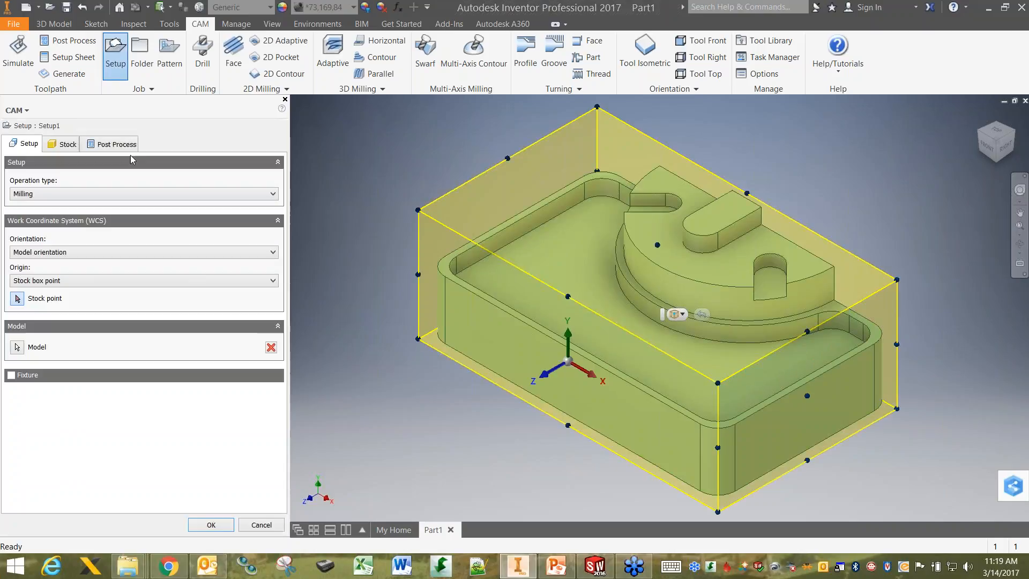
click(90, 194)
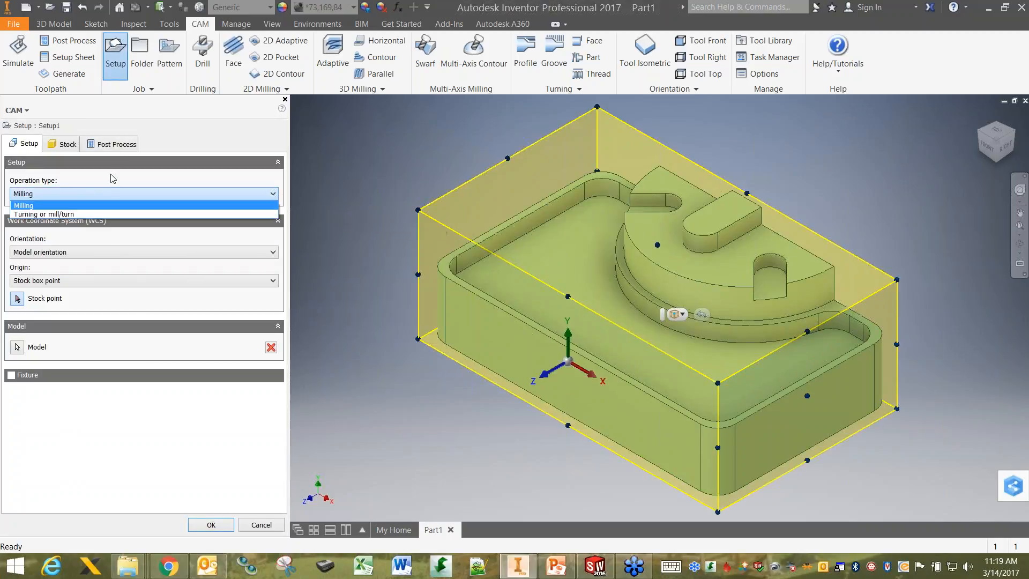
click(107, 205)
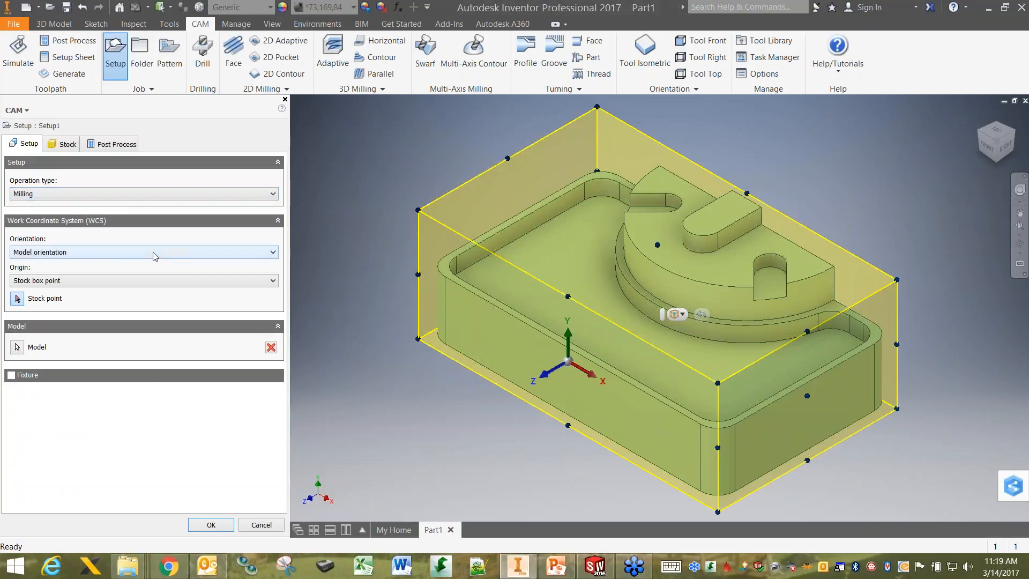
Set the WCS orientation to Select Z axis/plane & X axis and use the flat rim face around the pocket as the Z axis
click(147, 253)
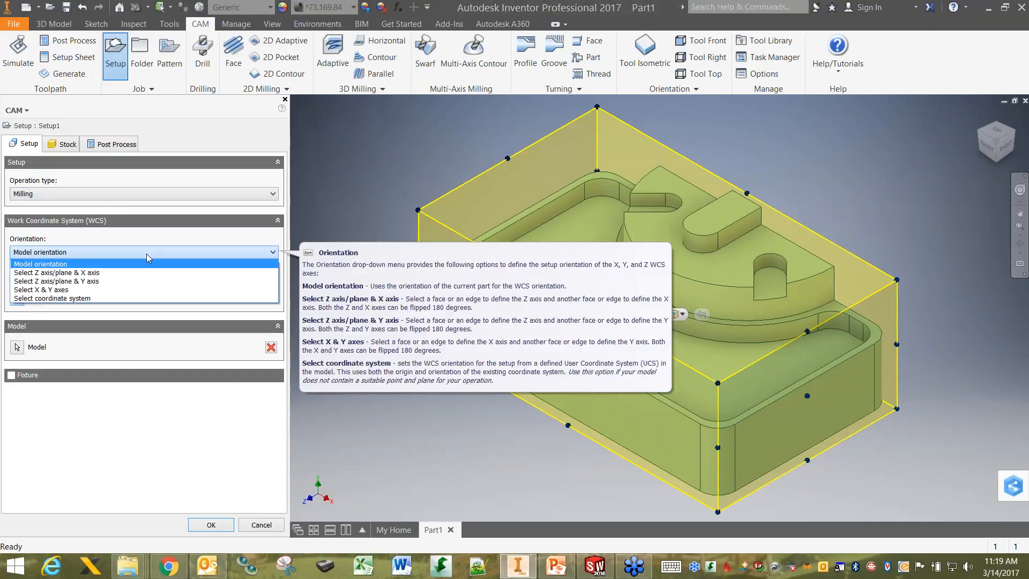
click(138, 272)
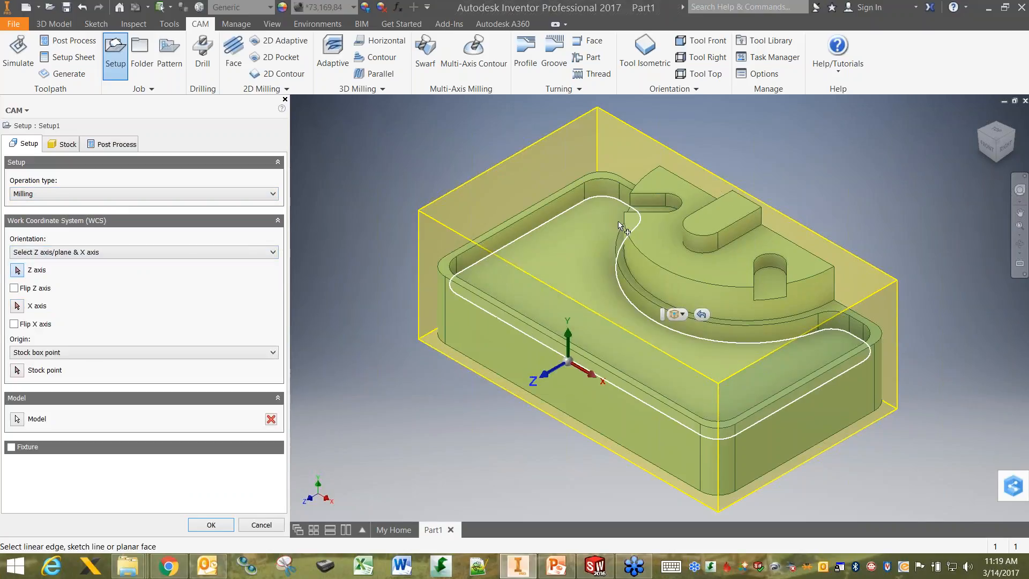
click(651, 242)
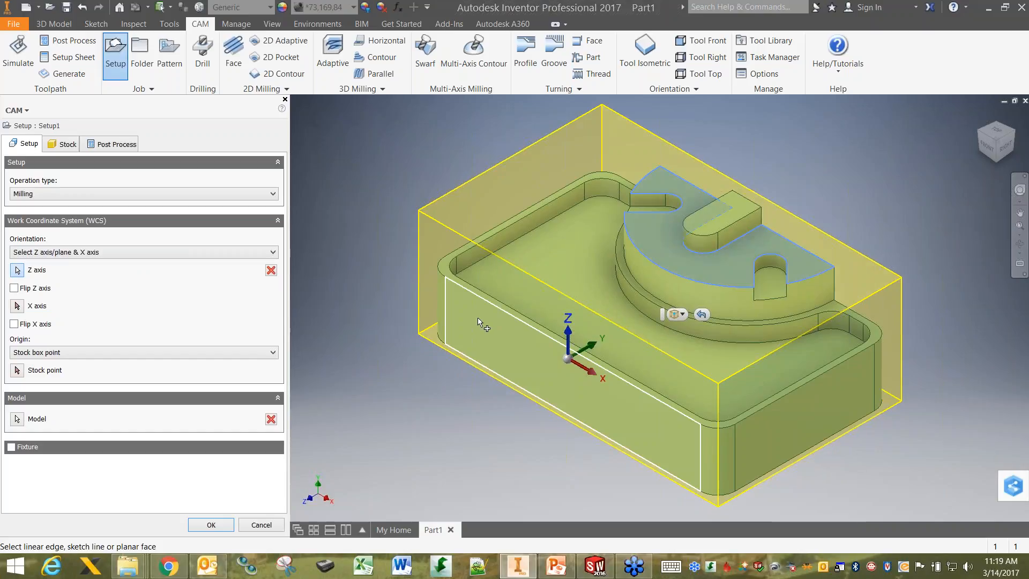
click(512, 316)
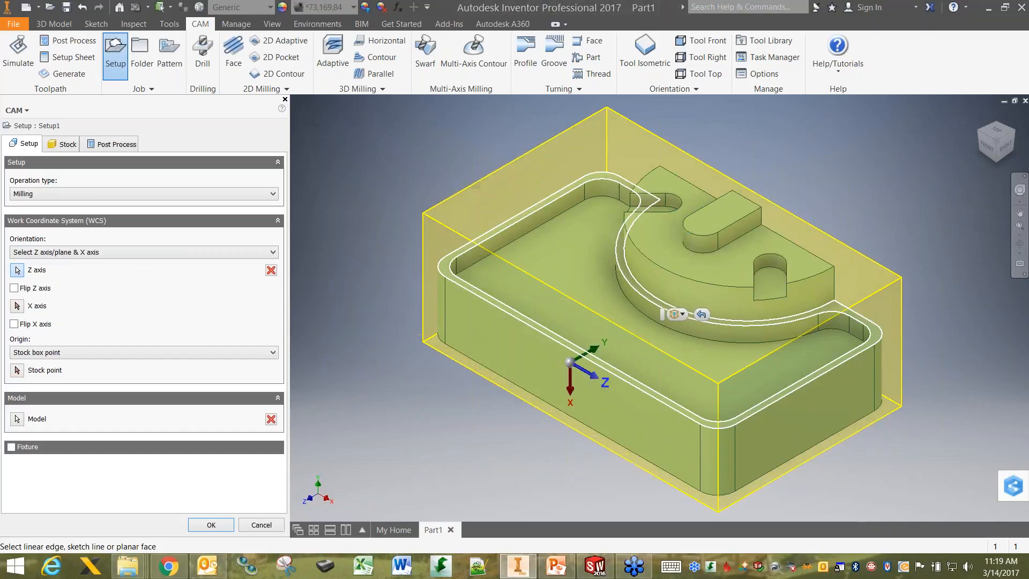
click(512, 312)
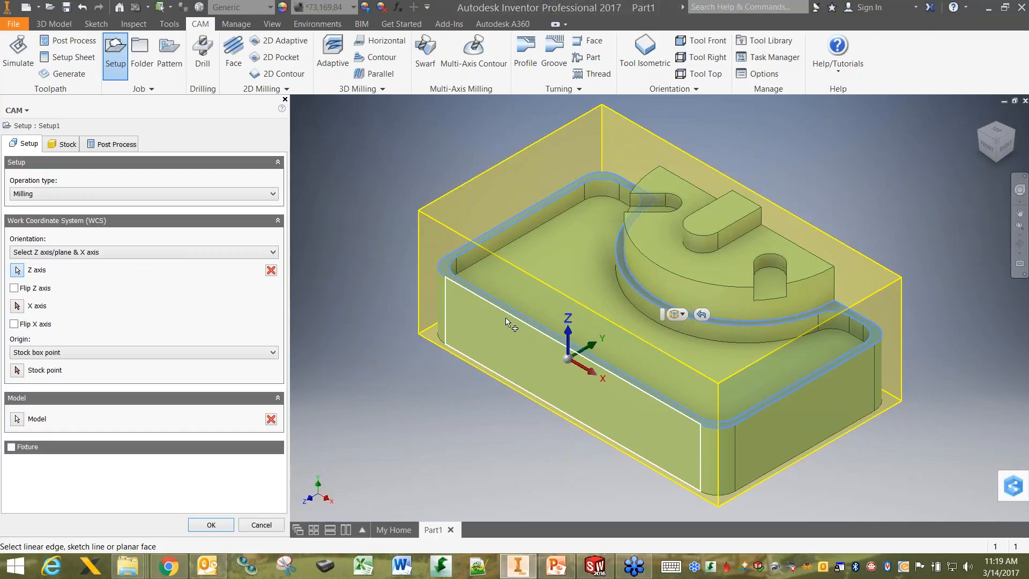
Try flipping the directions of the WCS Z, X and Y axes on the model's triad
click(567, 332)
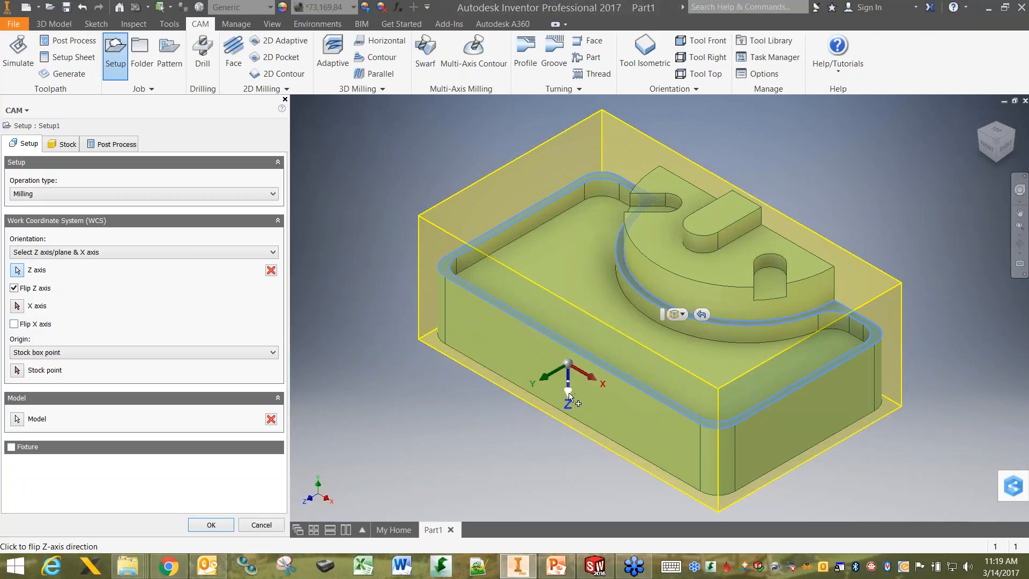
click(569, 396)
click(591, 375)
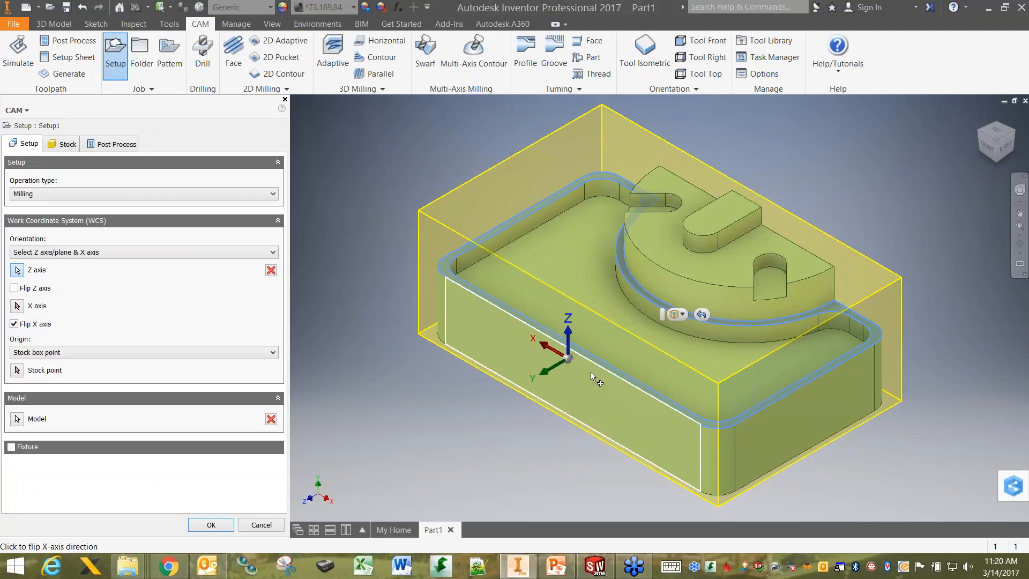
click(546, 374)
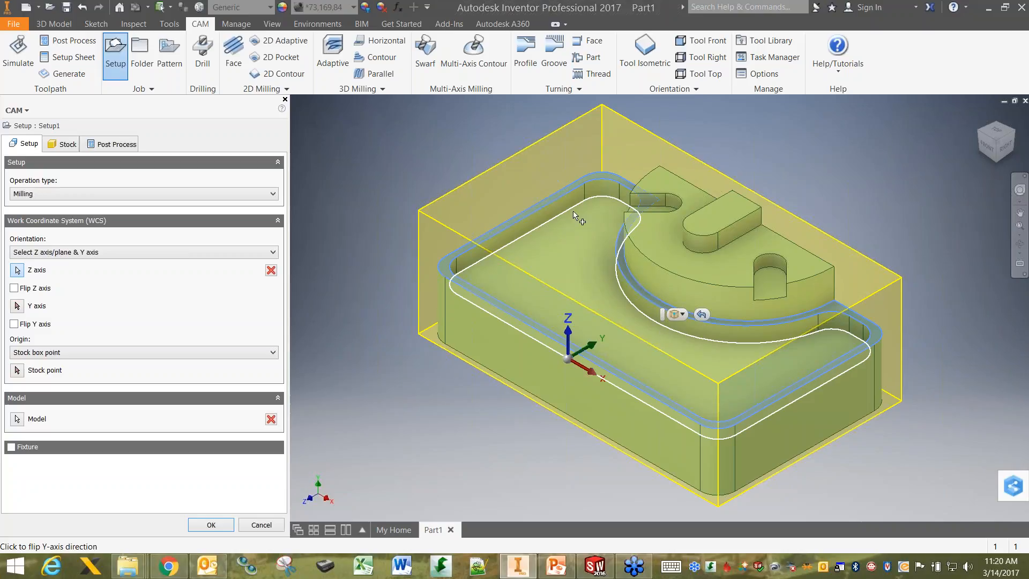
Use Stock box point as the WCS origin and place it at the midpoint of the stock box's upper rear long edge
click(110, 354)
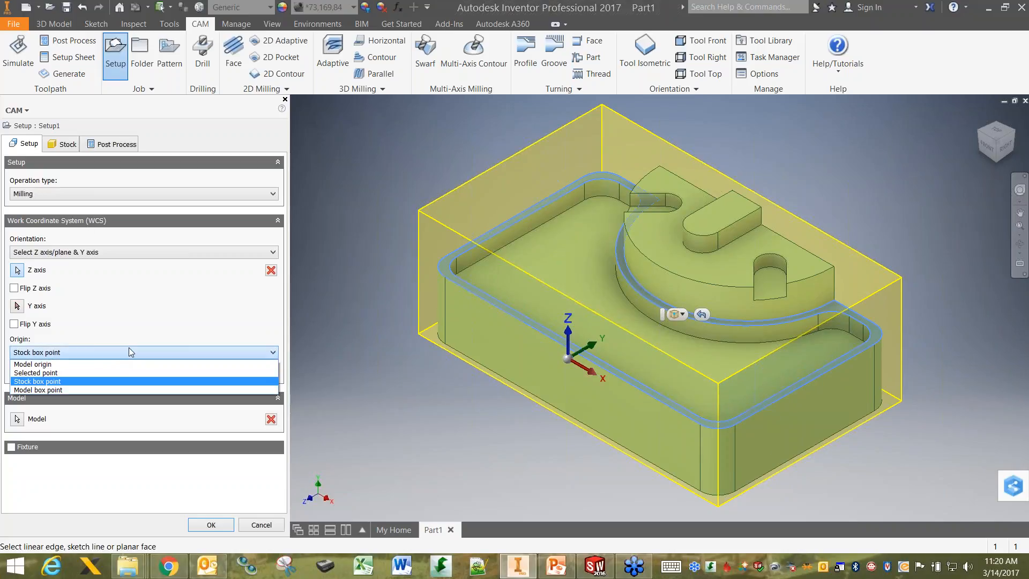
click(119, 381)
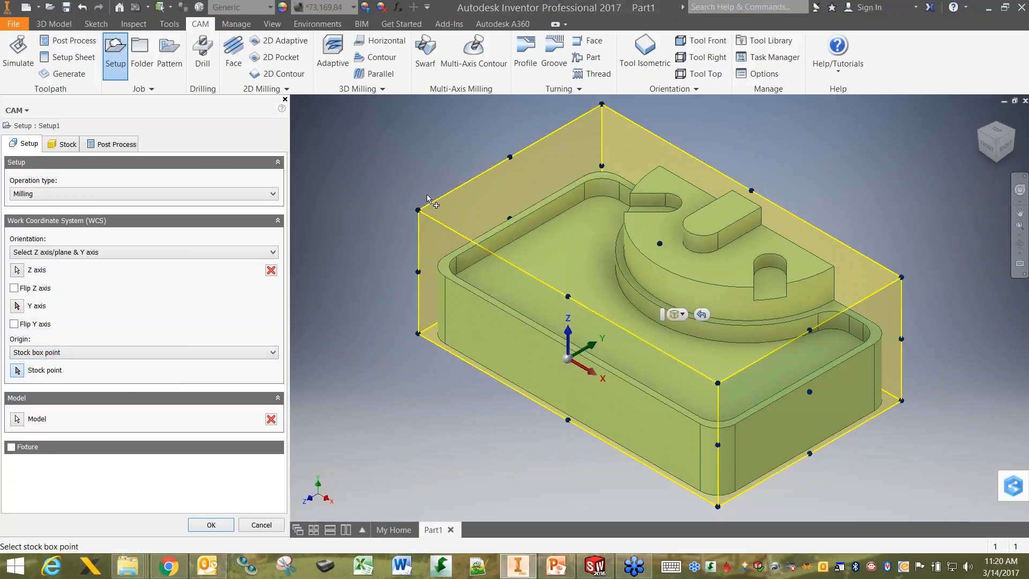
click(419, 210)
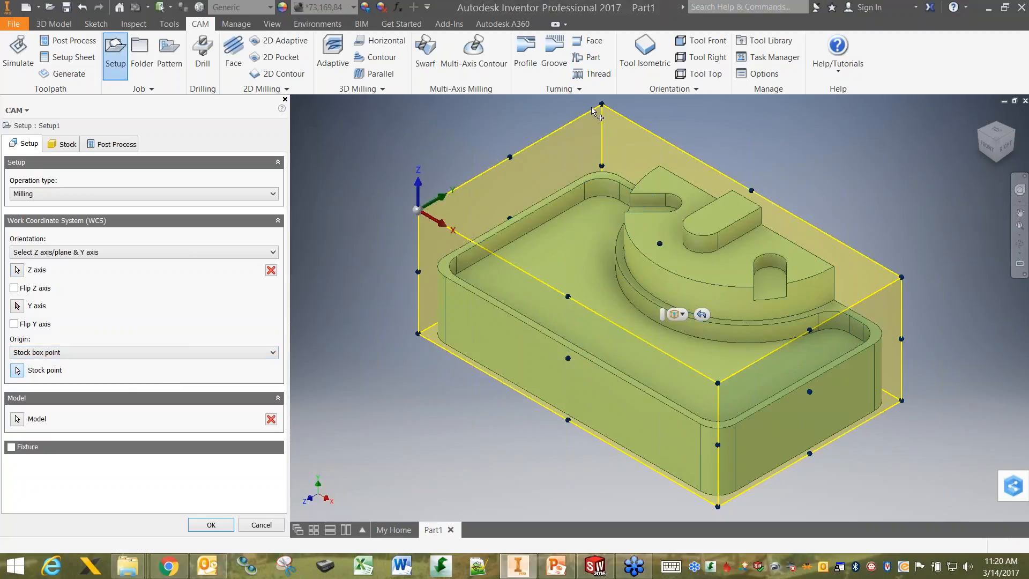
click(751, 190)
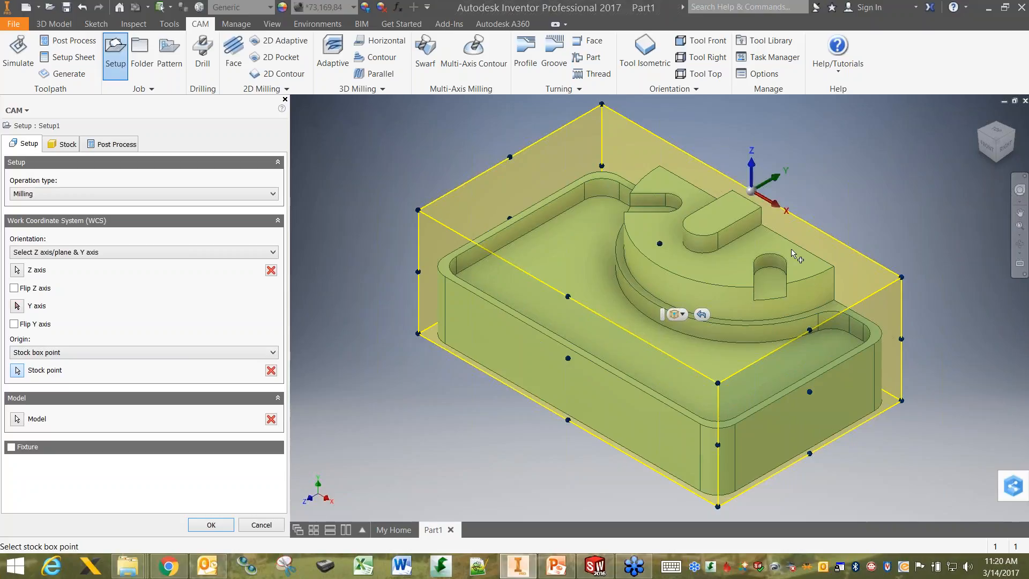
Move the WCS origin to the stock box's upper left corner, after trying its upper front corner
click(718, 383)
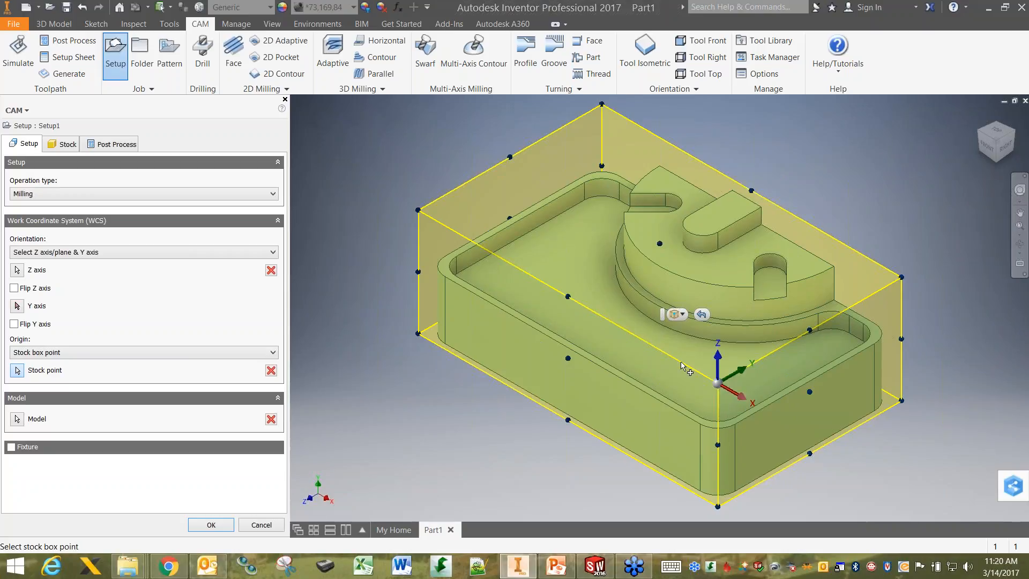
click(419, 211)
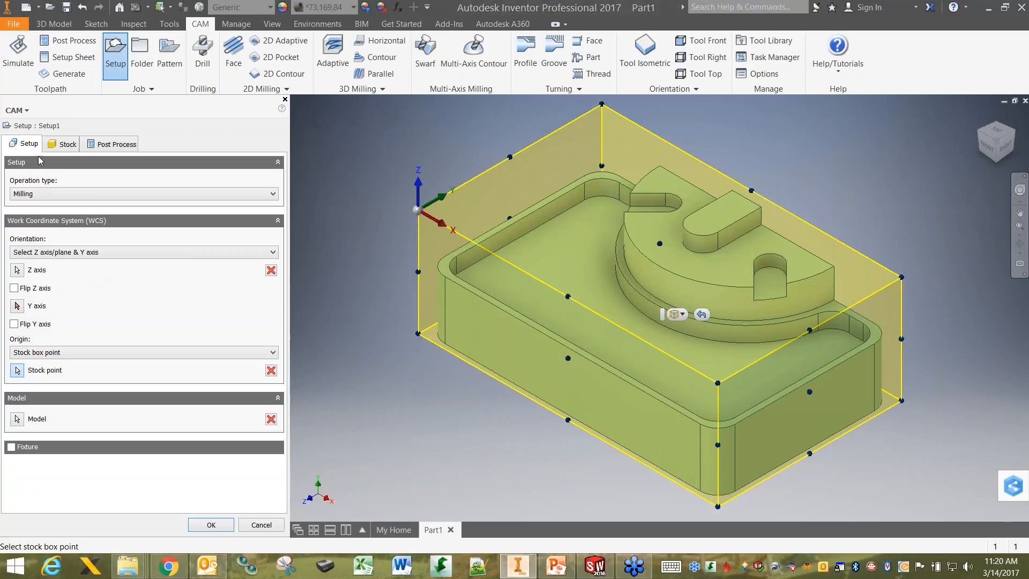
Define the stock as a relative size box with side and top offsets of 0 in, and accept the setup
click(68, 146)
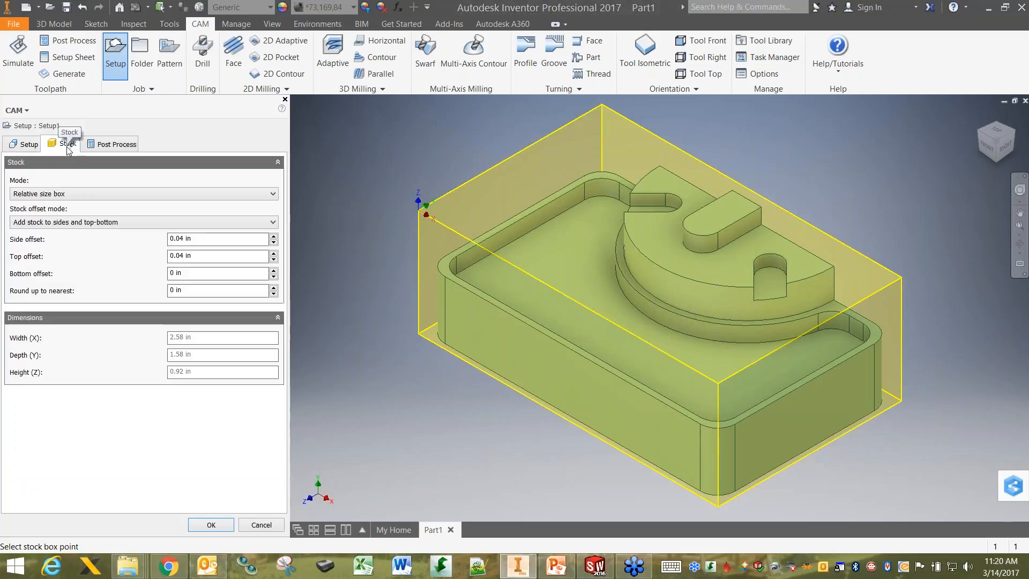
click(88, 196)
click(40, 214)
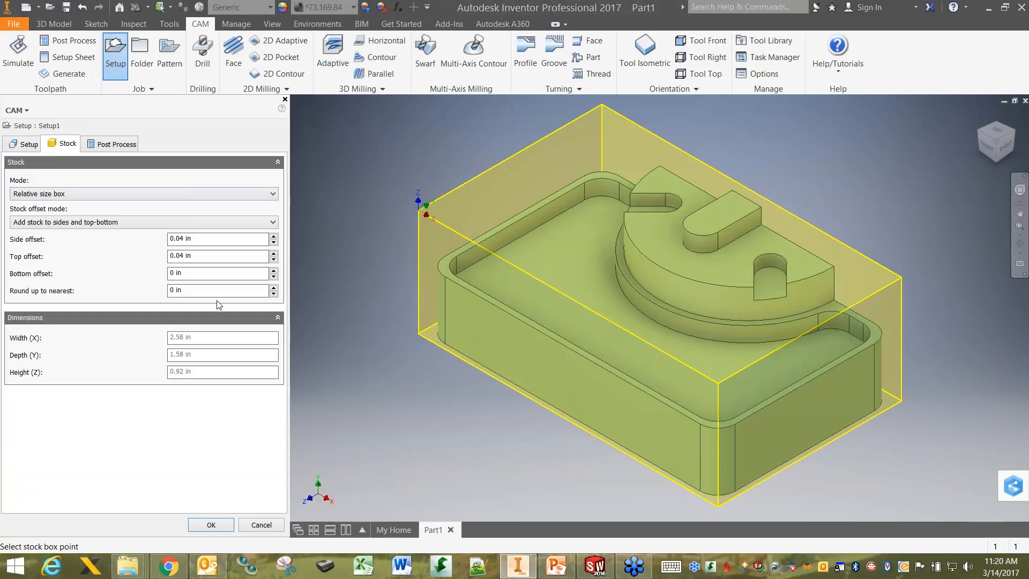
drag(214, 244, 53, 235)
text(0)
key(Tab)
text(0)
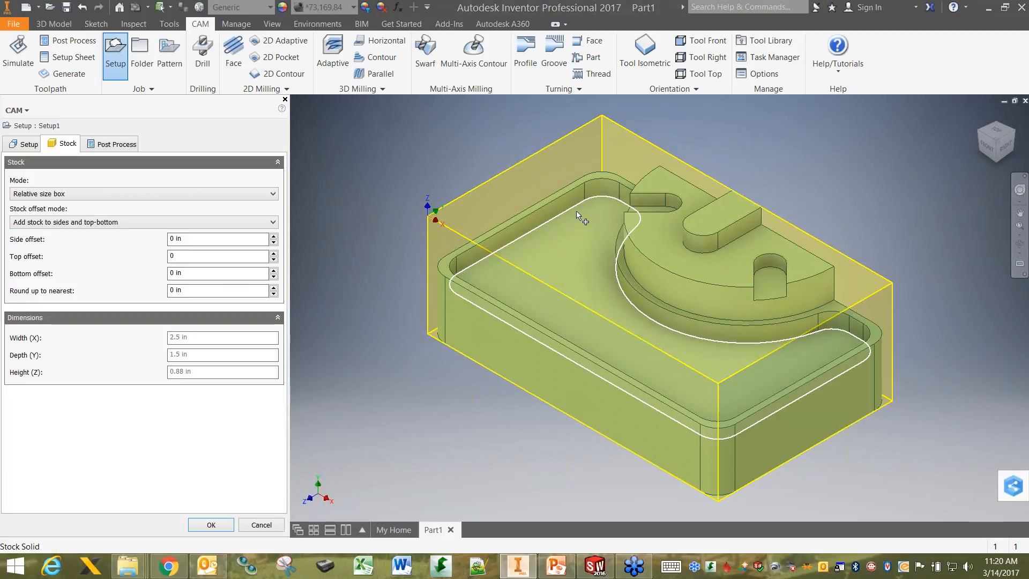
click(210, 526)
click(54, 140)
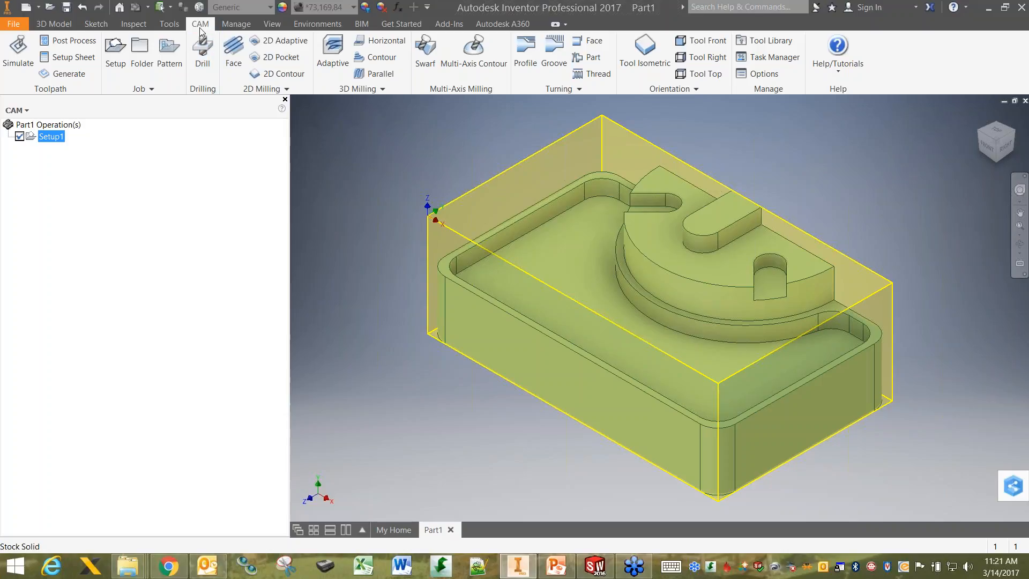
click(75, 25)
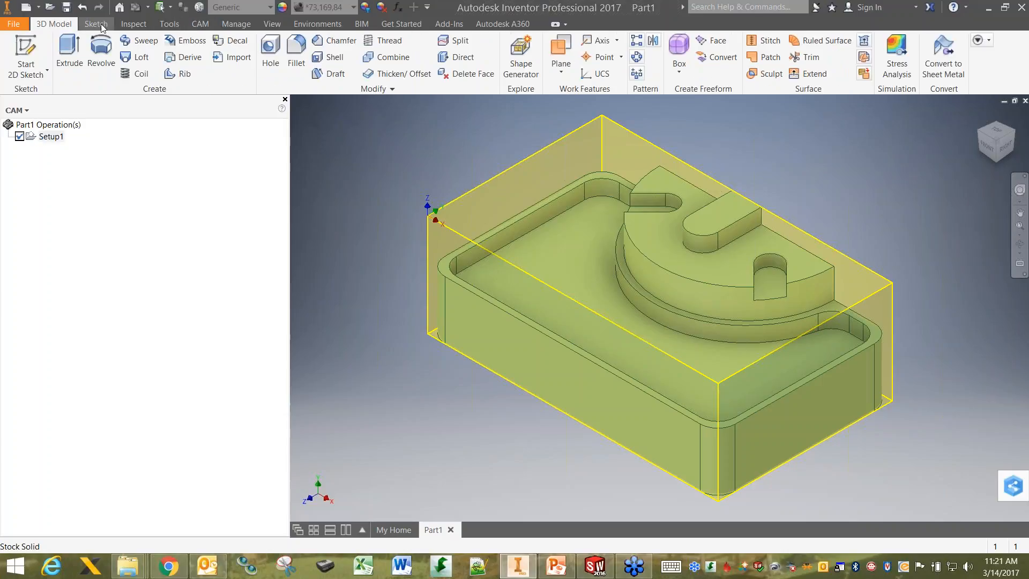
click(133, 25)
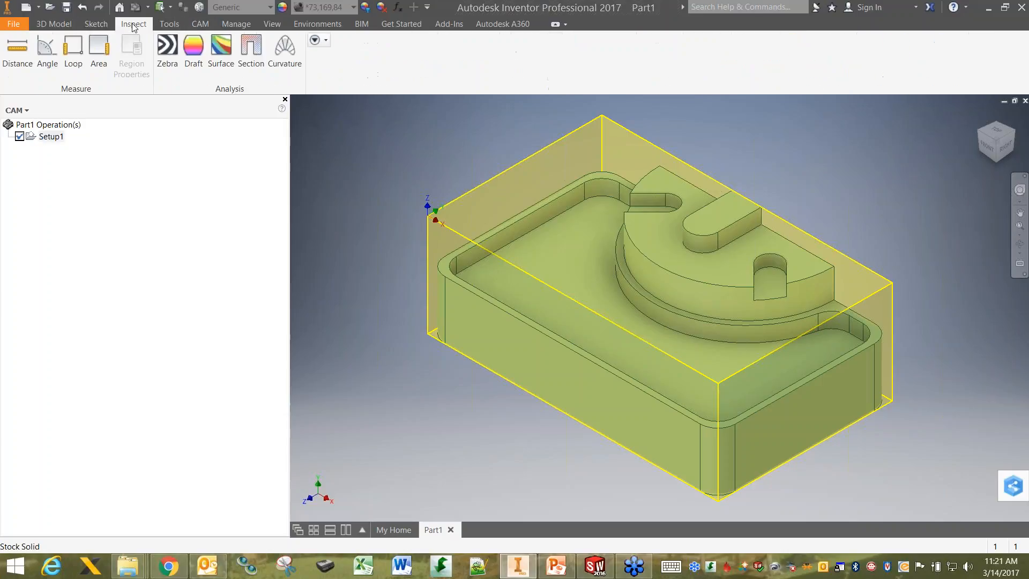
click(169, 24)
click(209, 25)
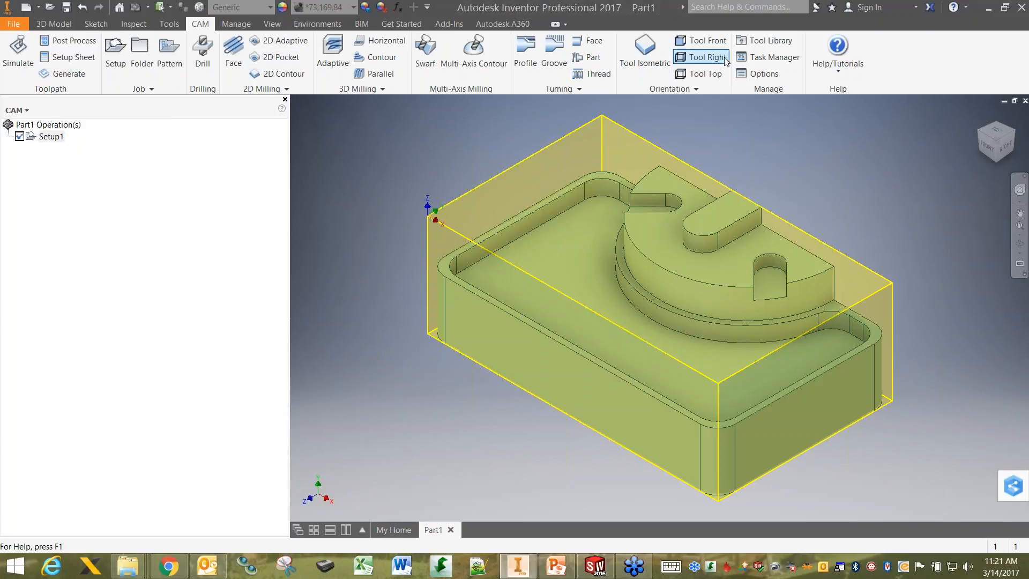
click(838, 76)
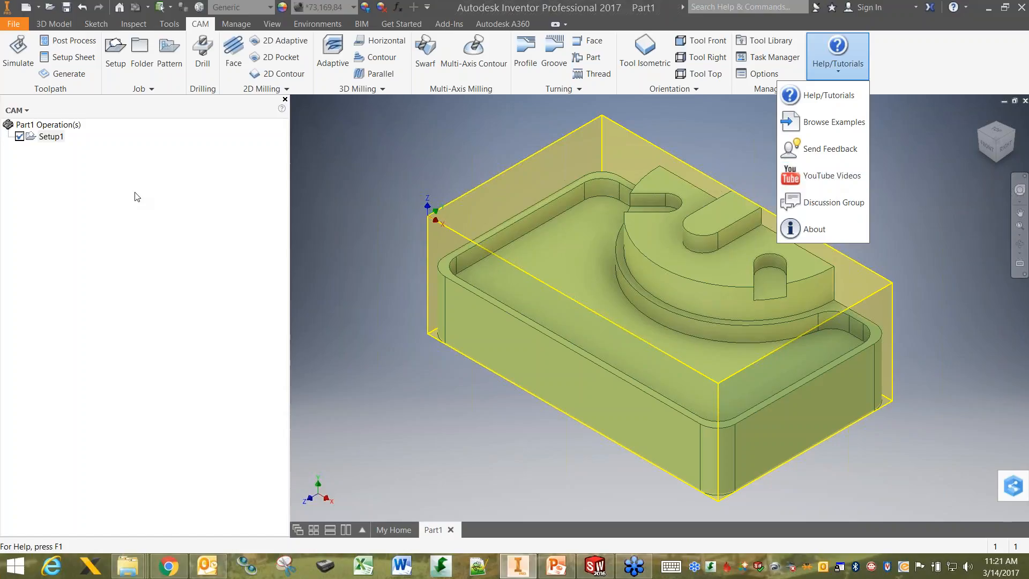
click(178, 186)
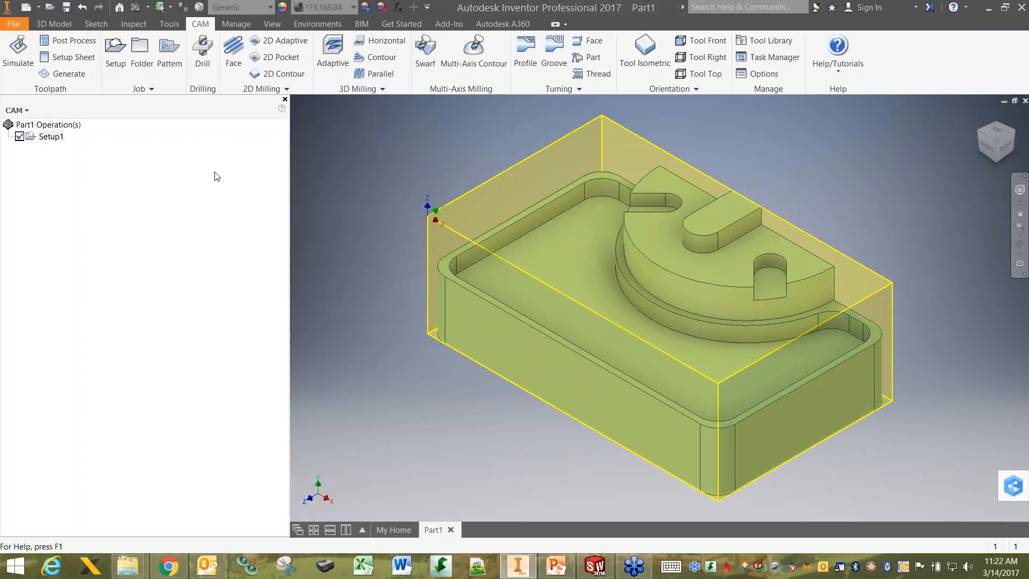
Create a 3D Adaptive operation and list the mills of the Sample Tools (Inch) library for its tool
click(333, 54)
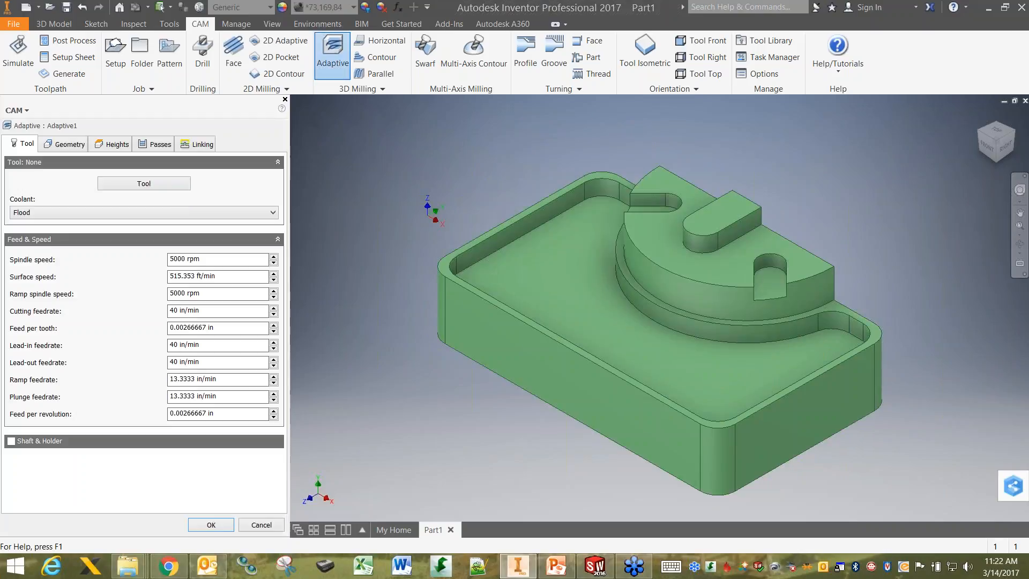
click(142, 183)
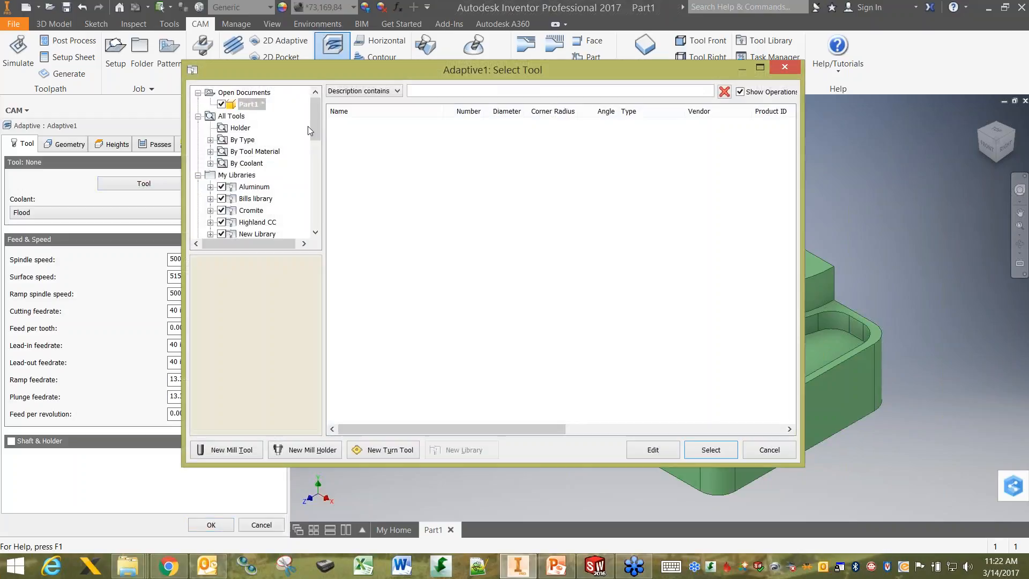
drag(316, 115, 314, 203)
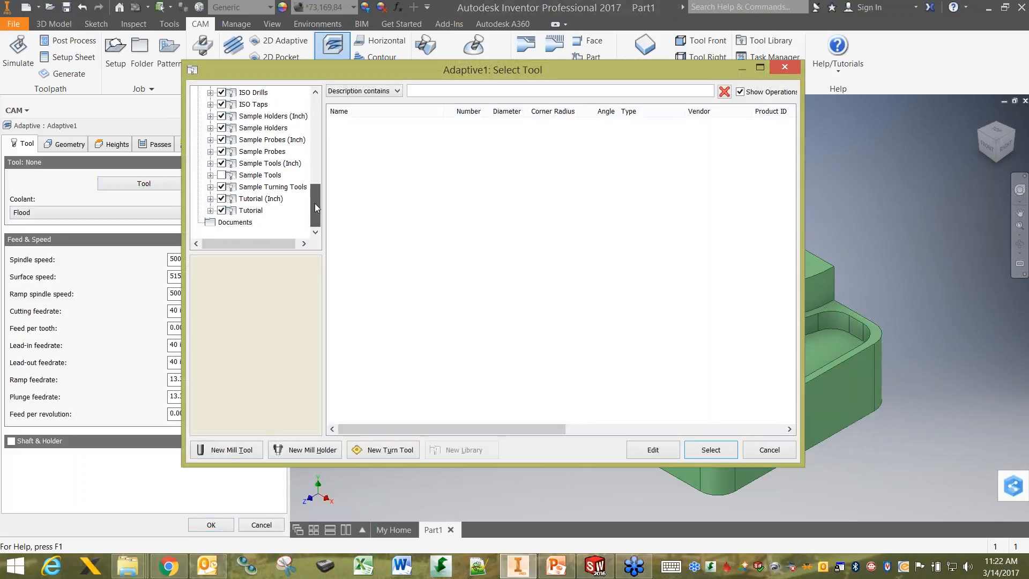
click(210, 163)
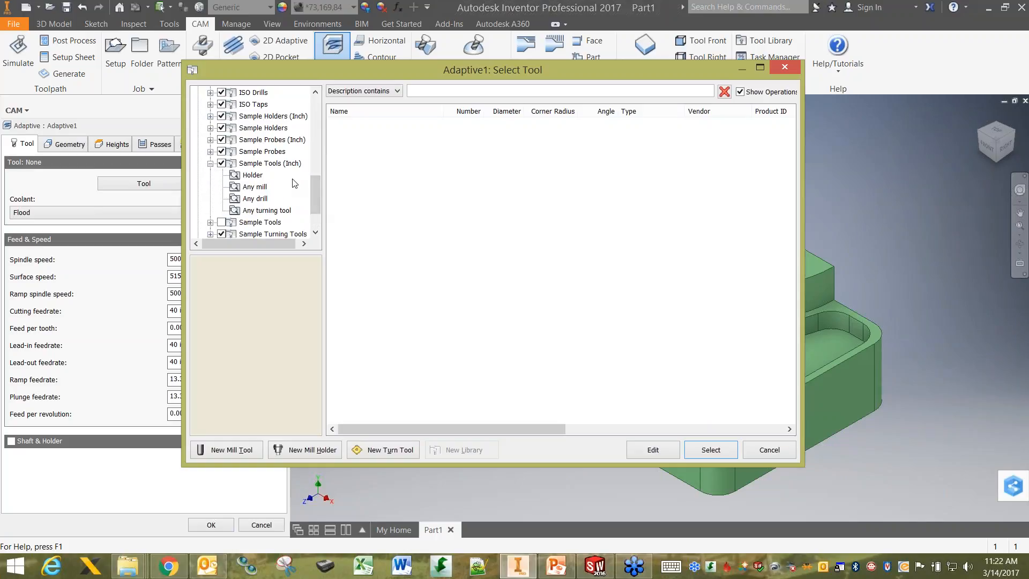
click(254, 186)
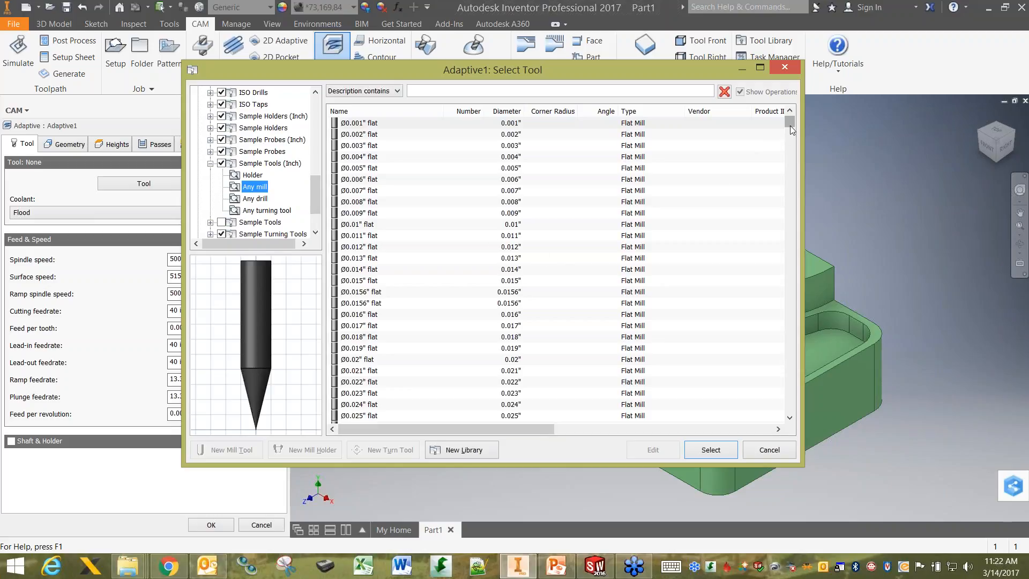
Preview several of the 1/2" flat mills in the Sample Tools (Inch) library
drag(788, 125, 787, 151)
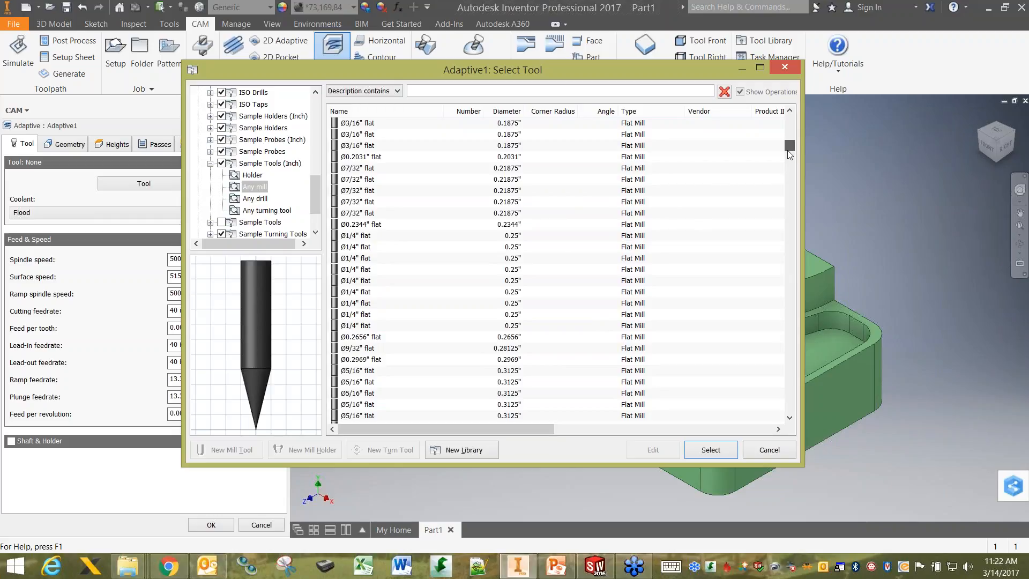
drag(790, 155, 788, 172)
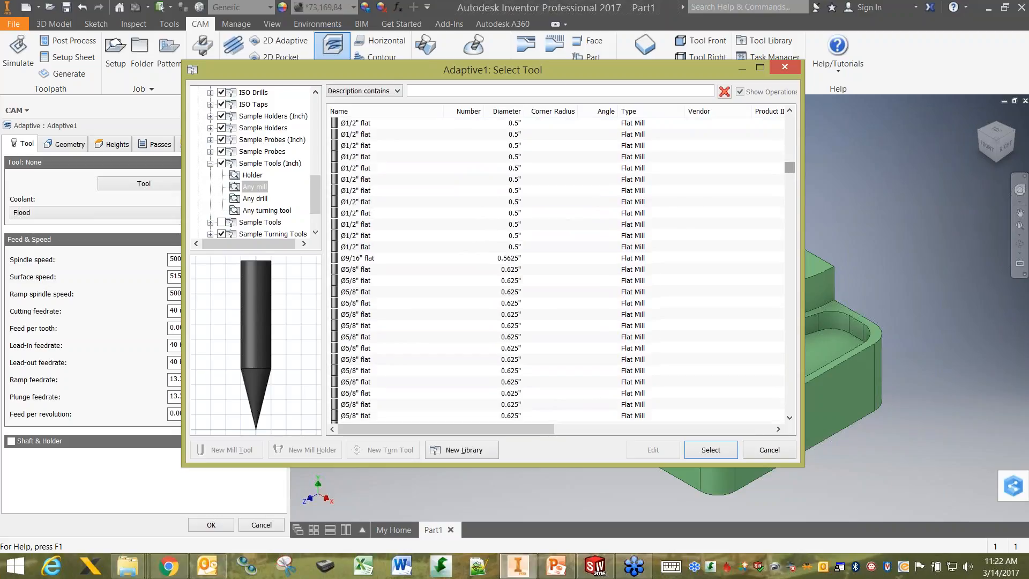
click(352, 125)
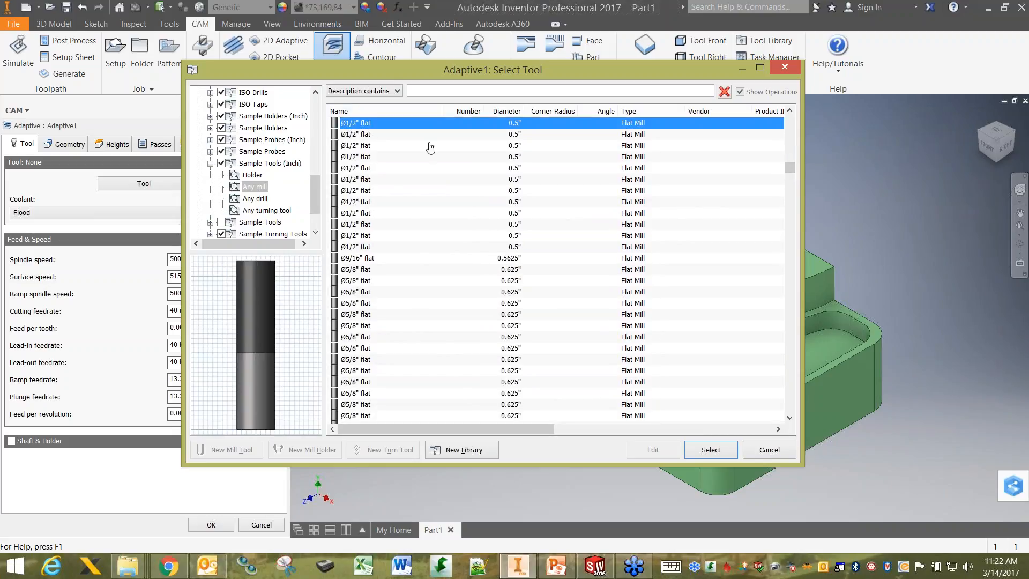
click(358, 213)
click(356, 127)
drag(788, 168, 788, 166)
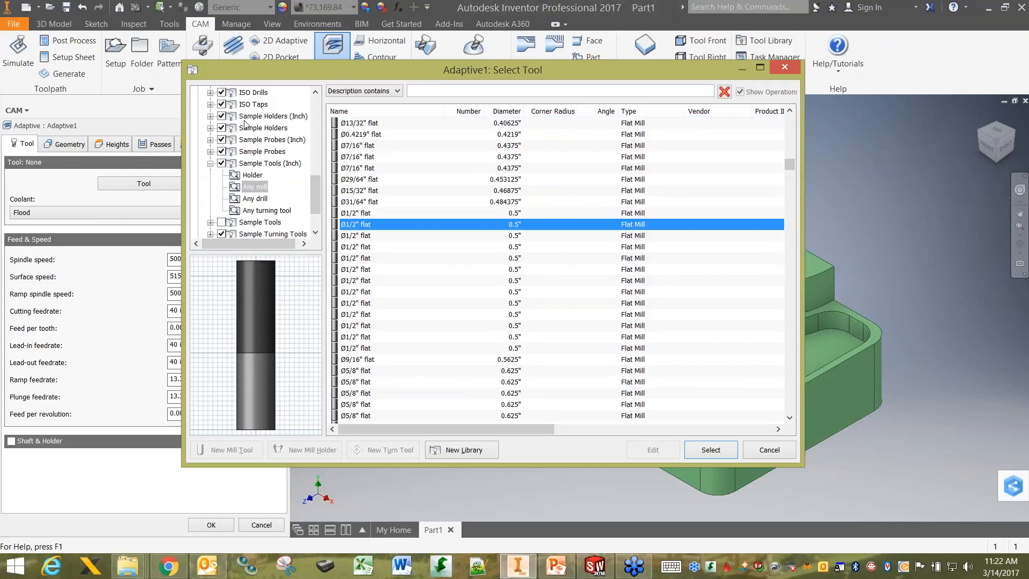
Preview the holders in the Sample Holders (Inch) library, including BT40 - B4C3-0020
click(210, 116)
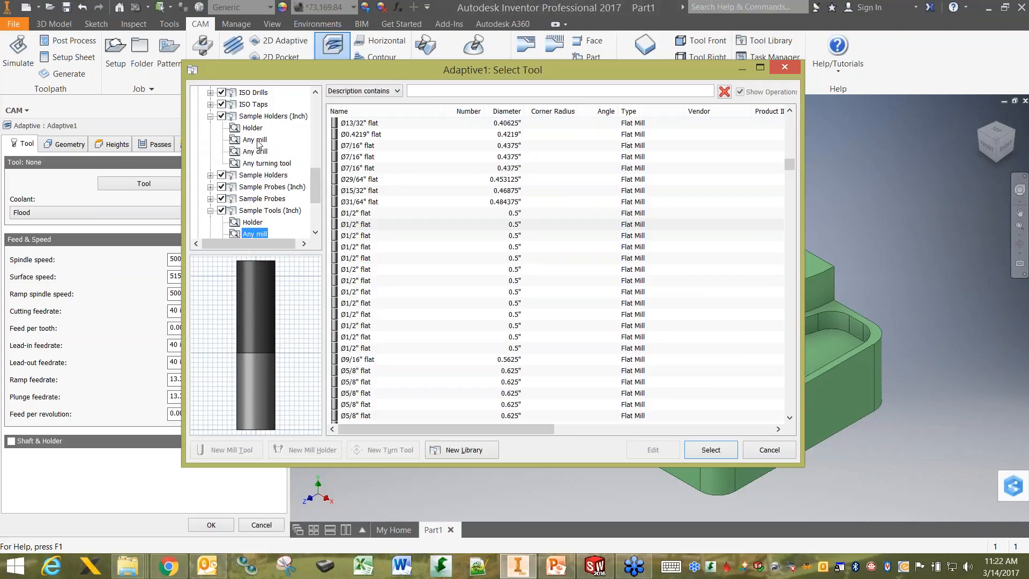
click(256, 140)
click(252, 128)
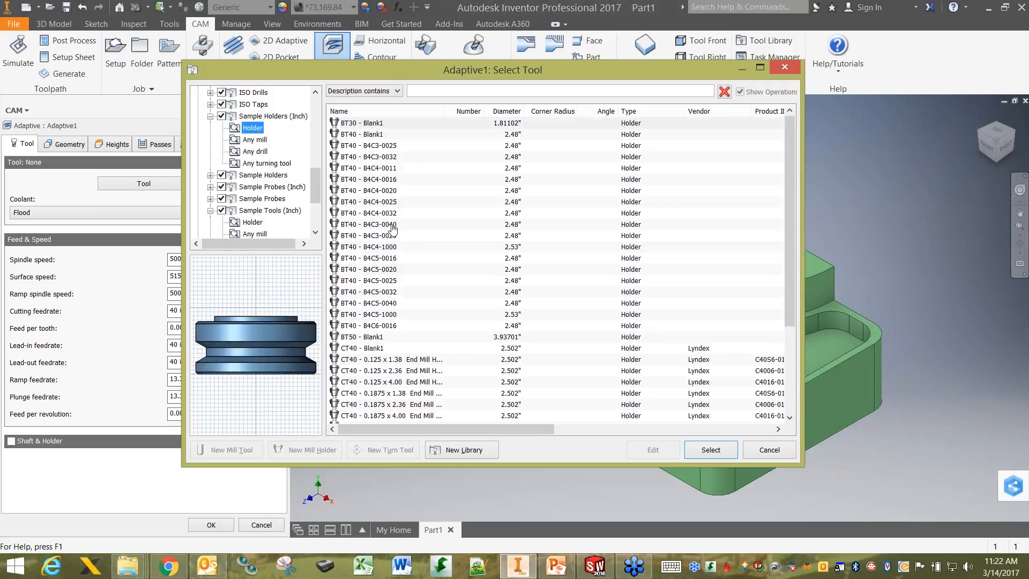
click(392, 349)
click(393, 382)
click(372, 235)
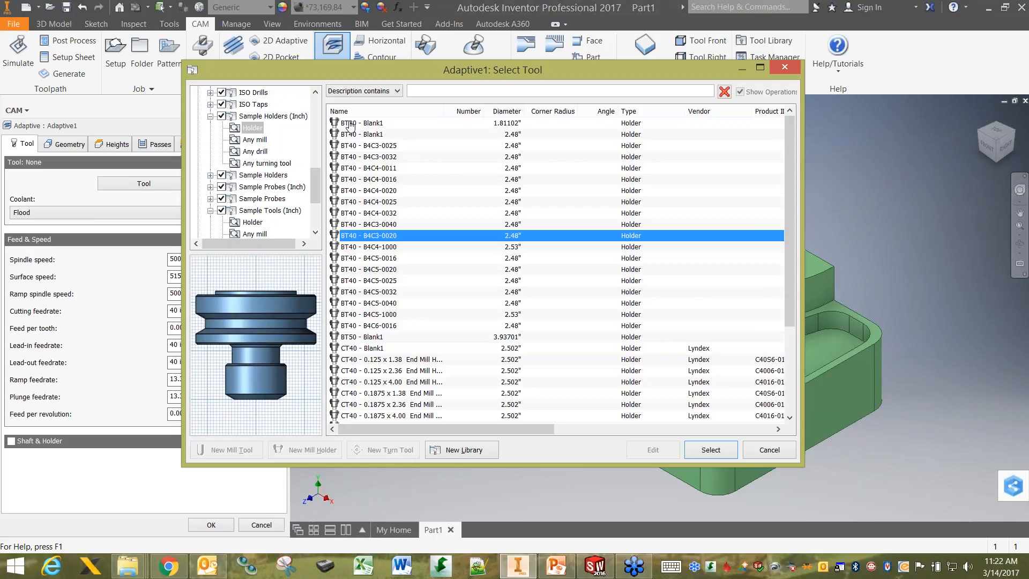
click(211, 116)
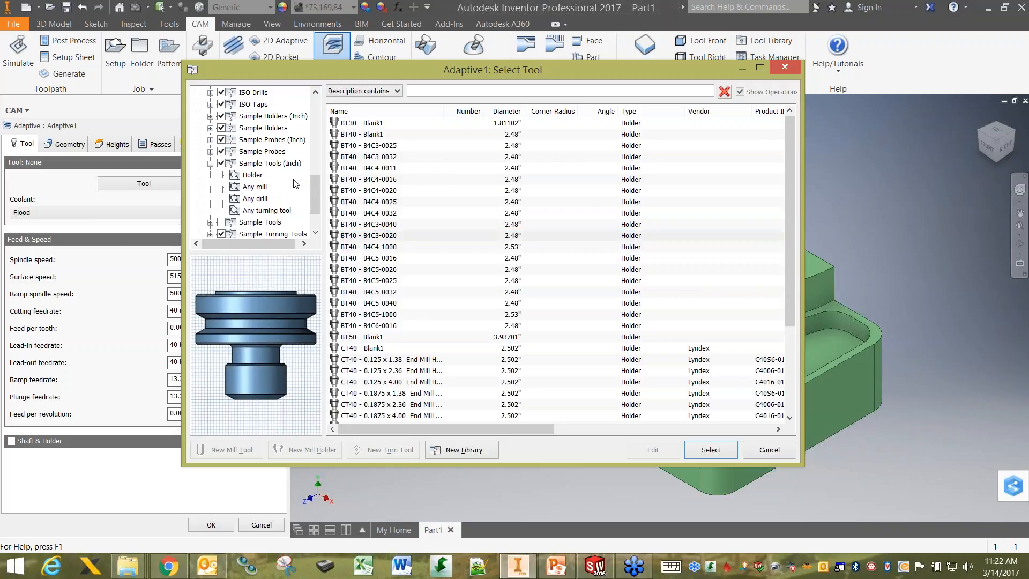
Look through the turning tools in the Sample Turning Tools library, previewing #7 - turning grooving and #1 - CNMT09T308
scroll(278, 207, down, 2)
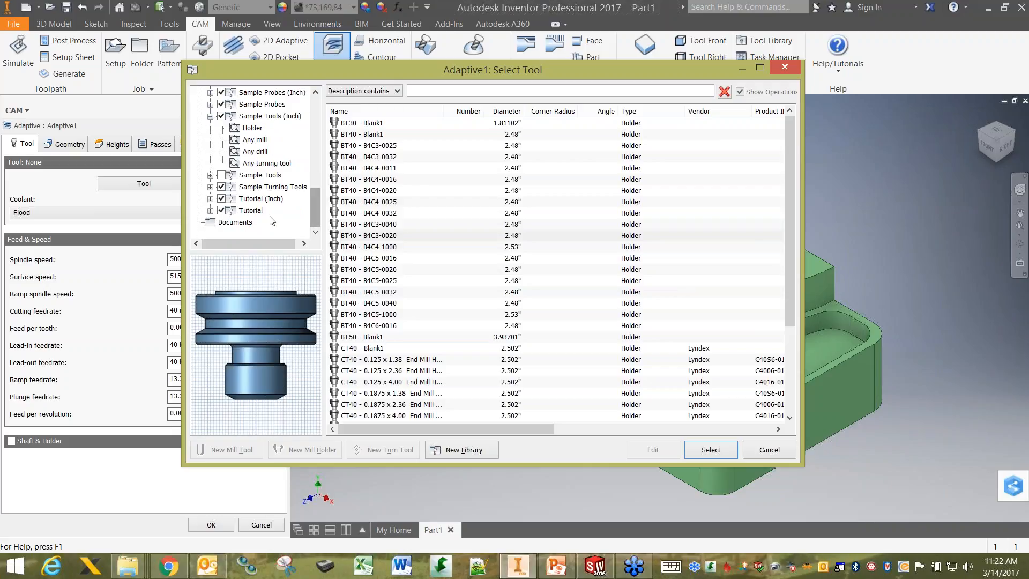
click(210, 187)
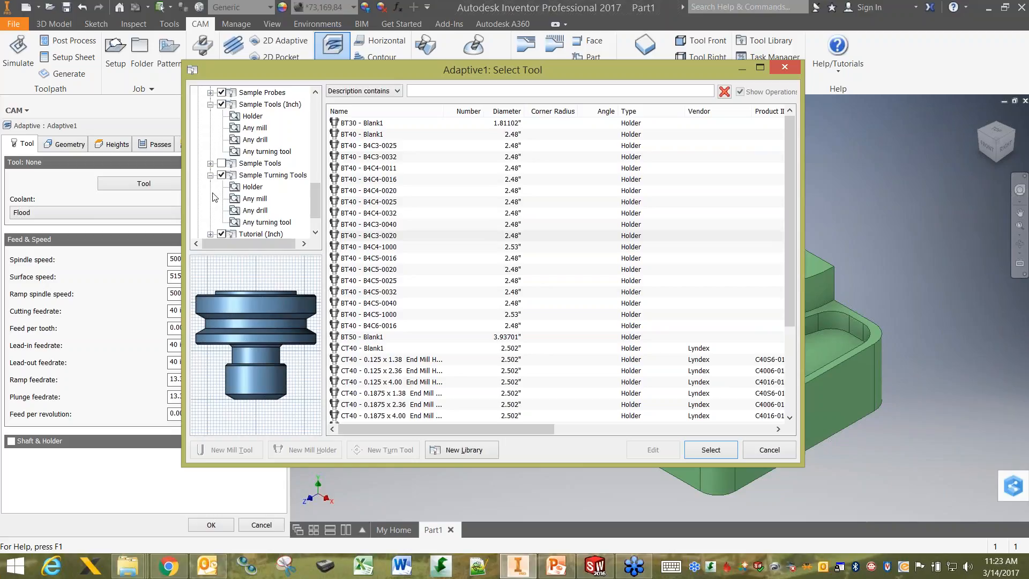
click(278, 224)
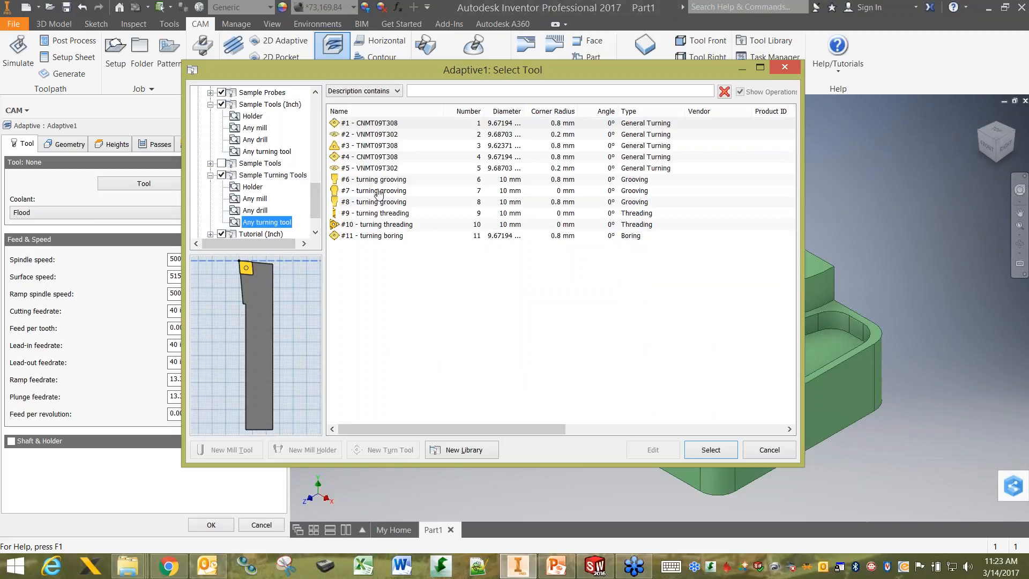
click(378, 191)
click(369, 124)
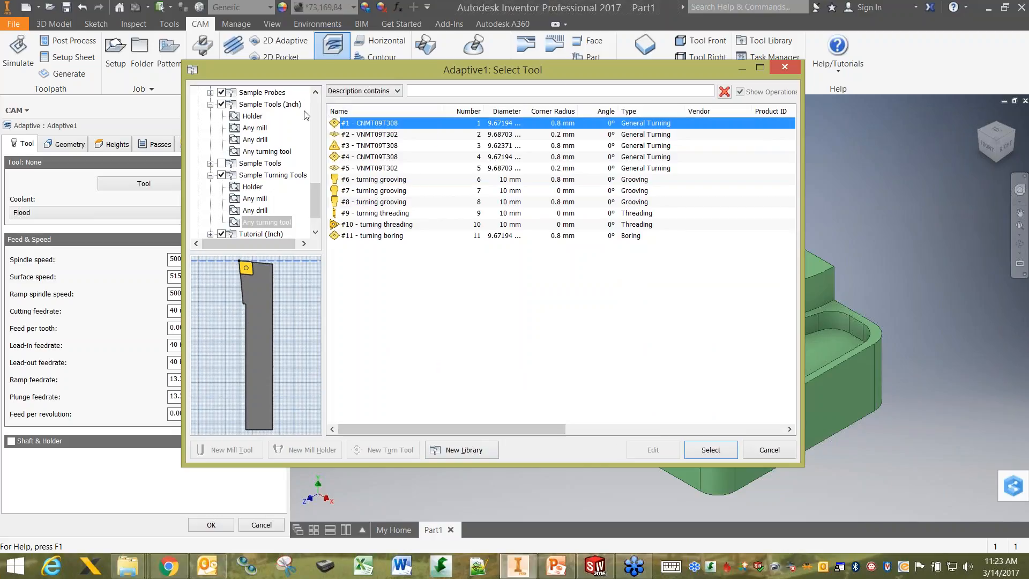
Assign a 1/2" flat mill from the Sample Tools (Inch) library to the adaptive operation
mouse_move(314, 207)
mouse_down()
mouse_move(315, 188)
mouse_move(313, 201)
mouse_up()
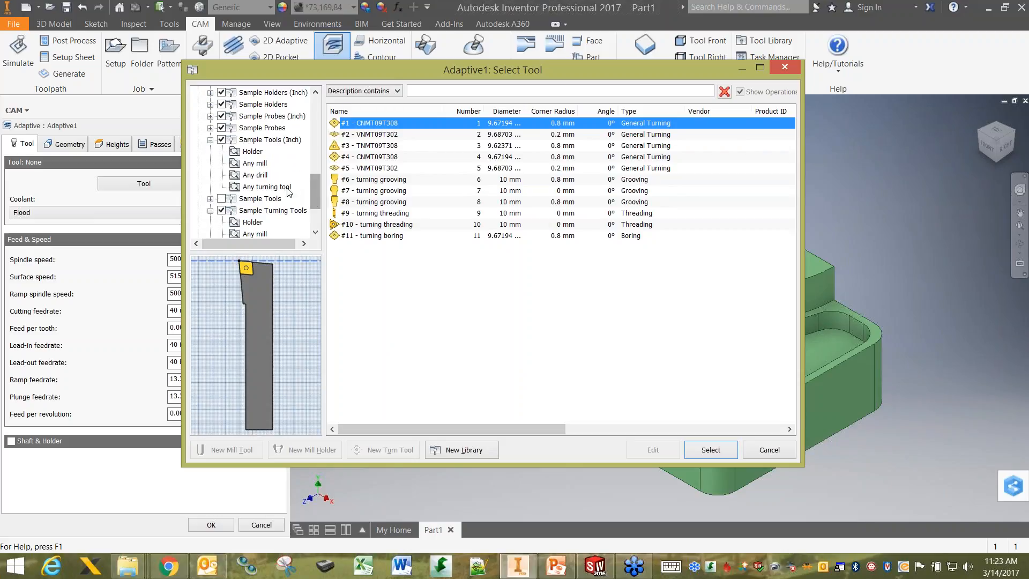
click(260, 164)
drag(789, 124, 789, 172)
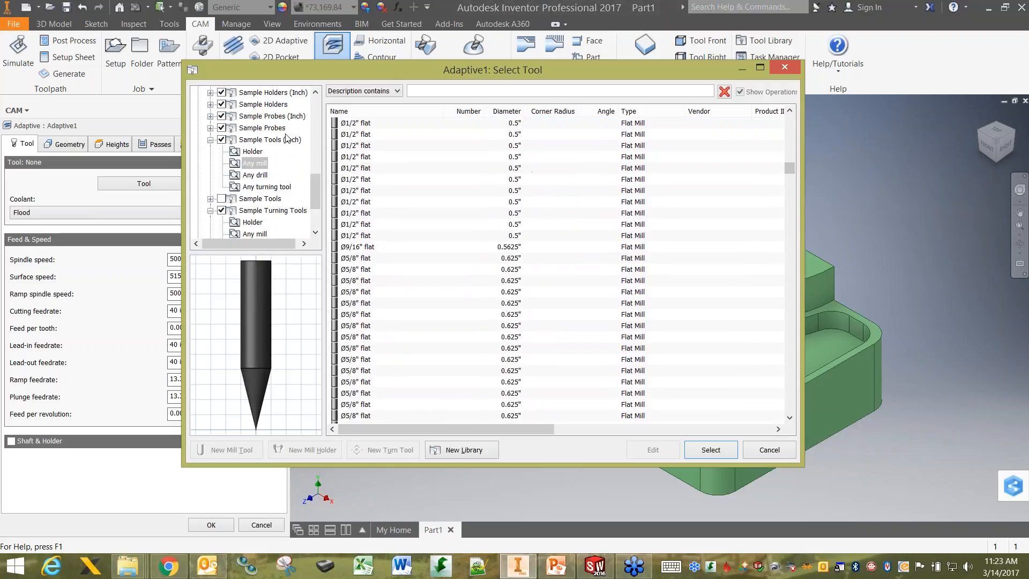
click(350, 135)
scroll(400, 158, up, 1)
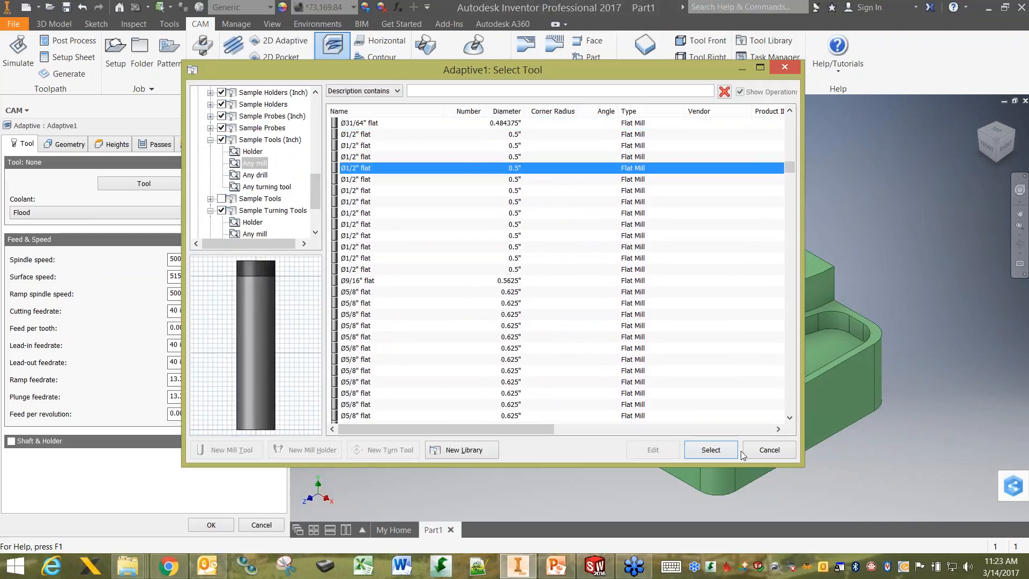
click(702, 450)
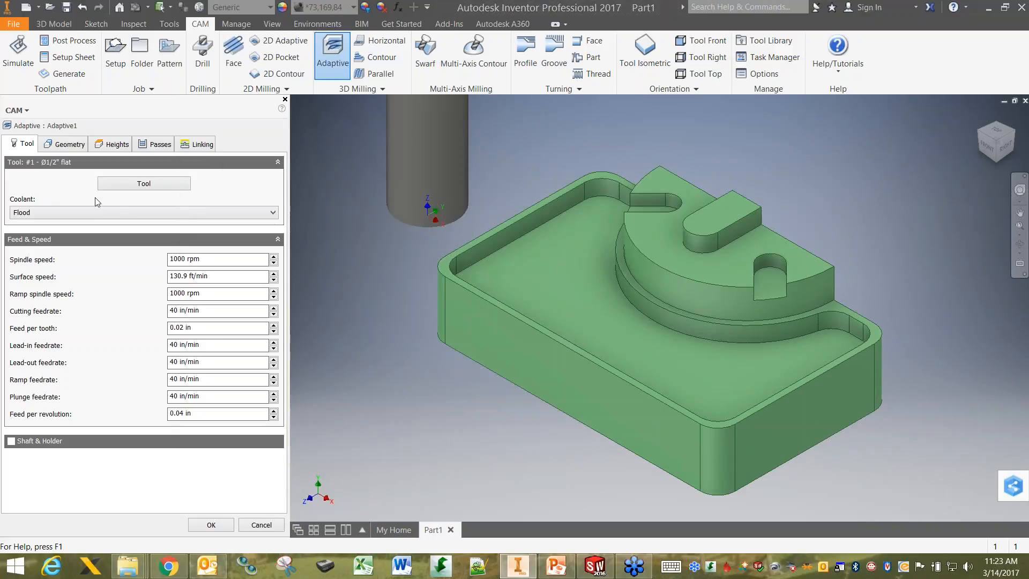
Use the part's bottom outer edge loop as the adaptive operation's stock contour and display its height settings
click(68, 146)
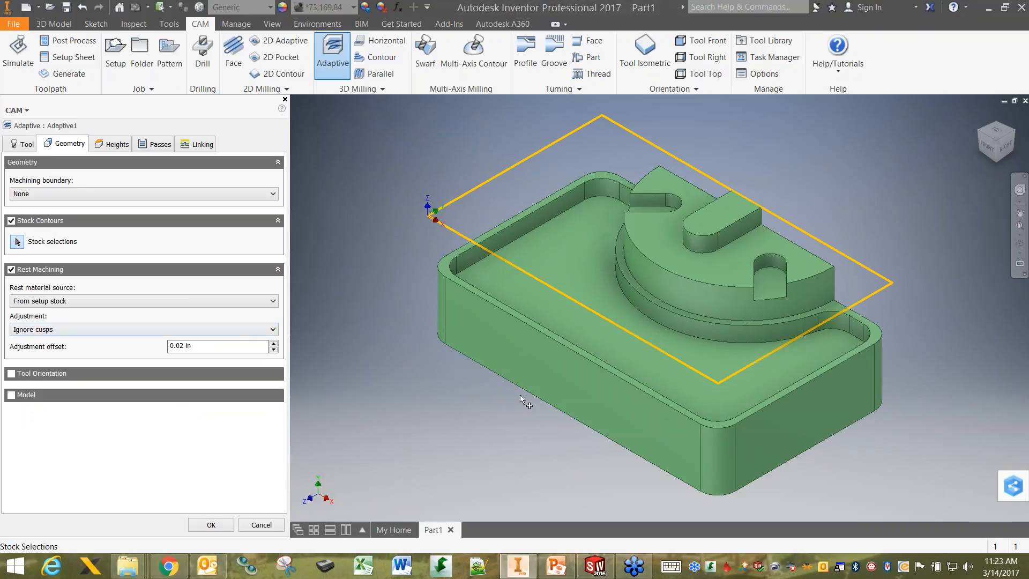
click(442, 325)
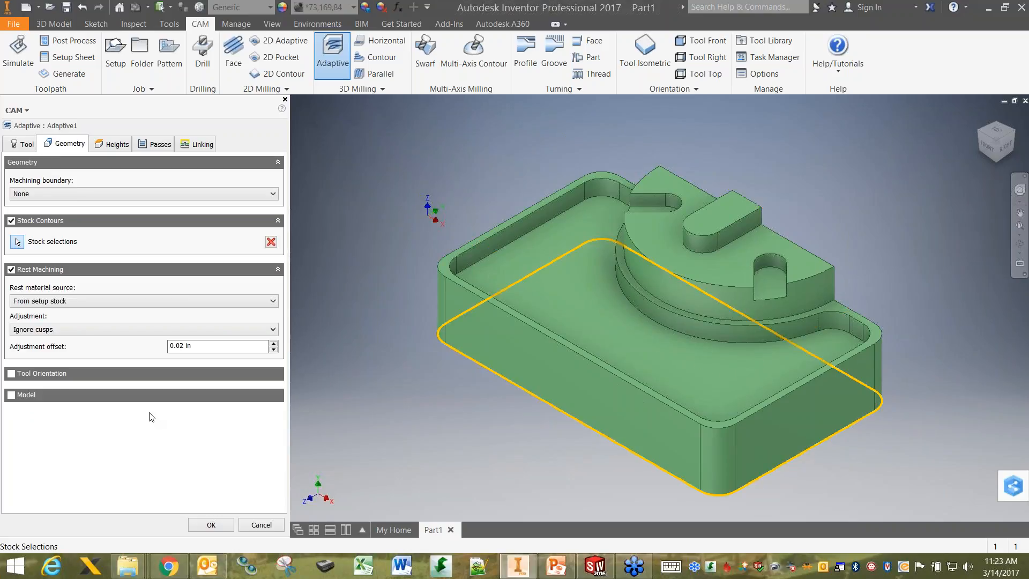
click(105, 150)
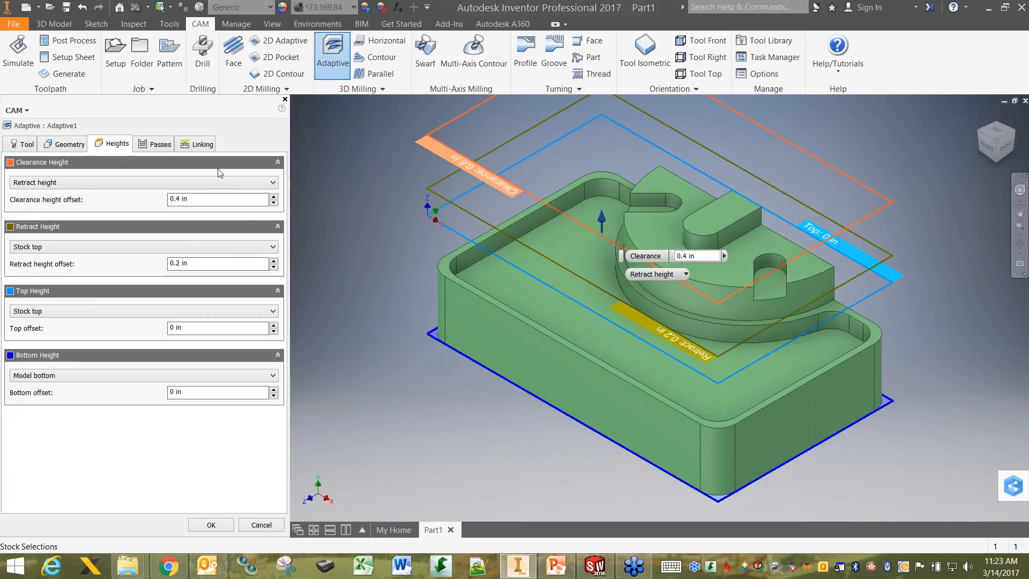
Set the adaptive operation's maximum roughing stepdown to 0.1 in and generate the toolpath
click(140, 147)
drag(216, 315, 101, 295)
text(0.1)
key(Tab)
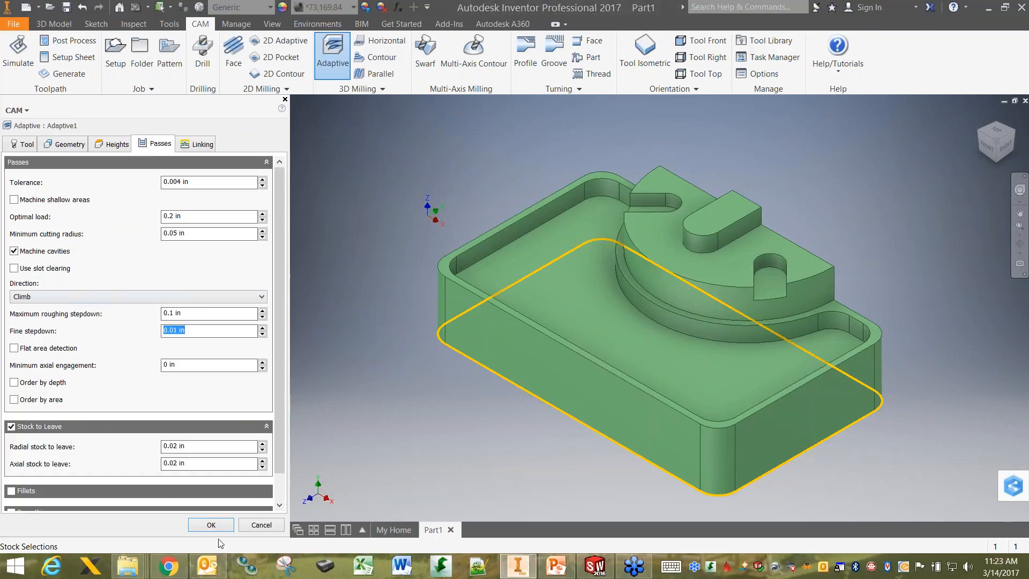
click(211, 524)
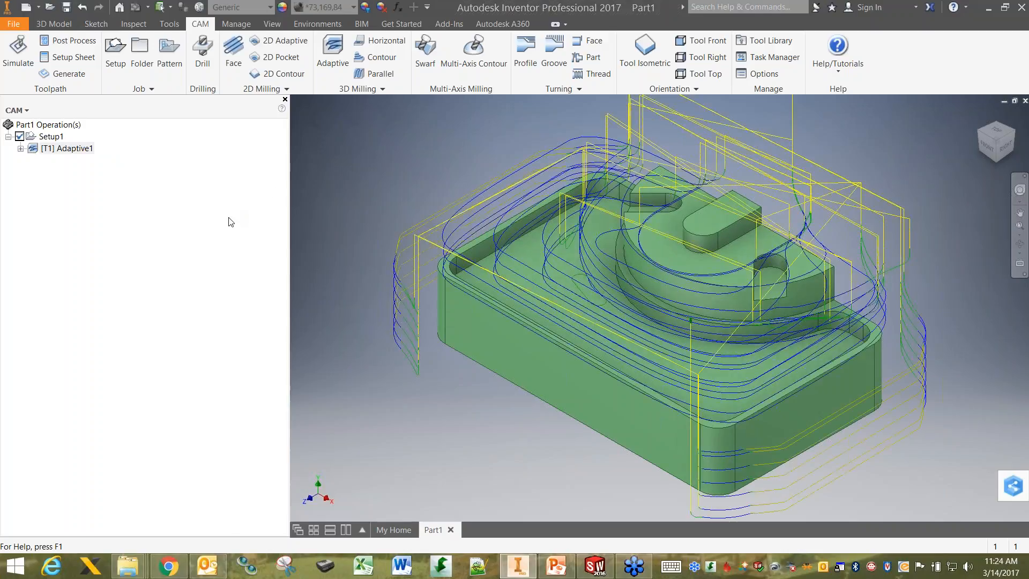
Replace the adaptive operation's tool with a 1/4" flat mill from the Sample Tools (Inch) library and regenerate the toolpath
click(64, 151)
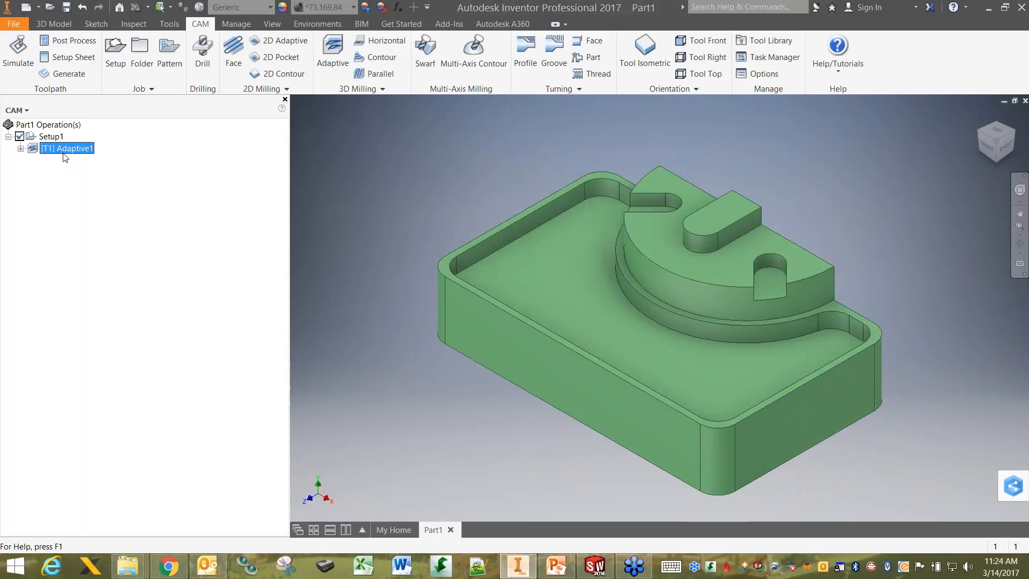
double_click(63, 153)
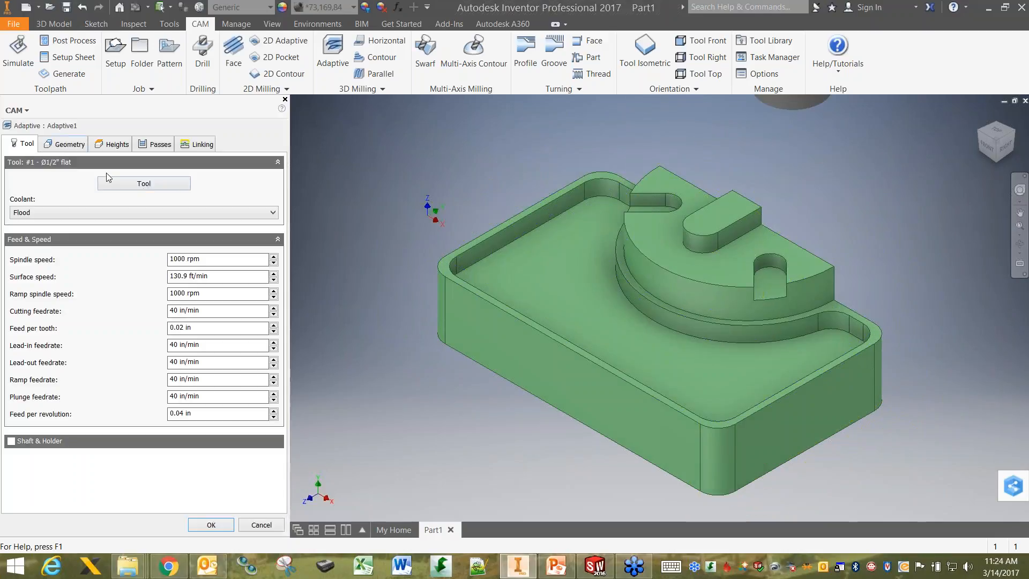
click(144, 183)
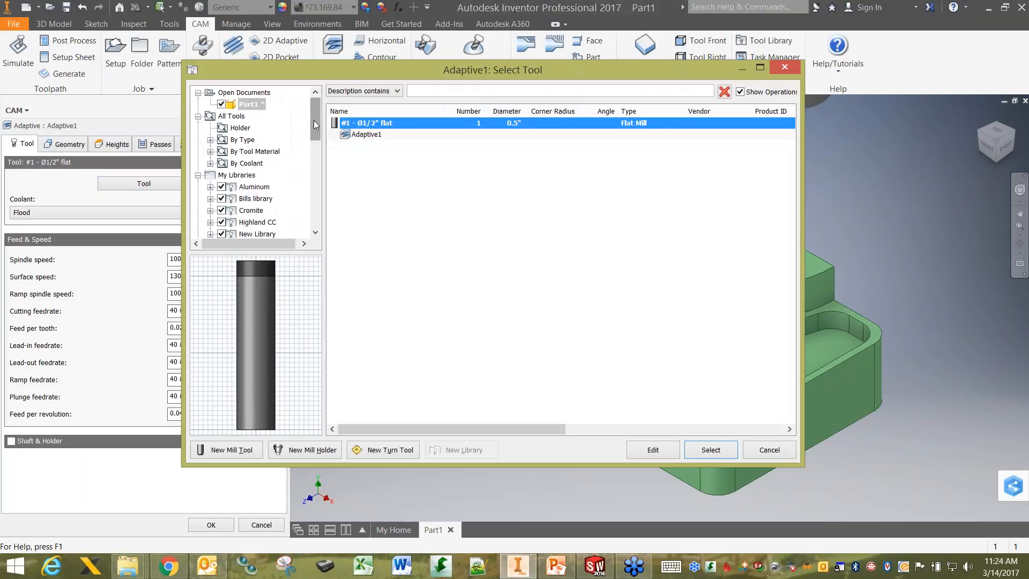
drag(314, 123, 310, 210)
click(211, 163)
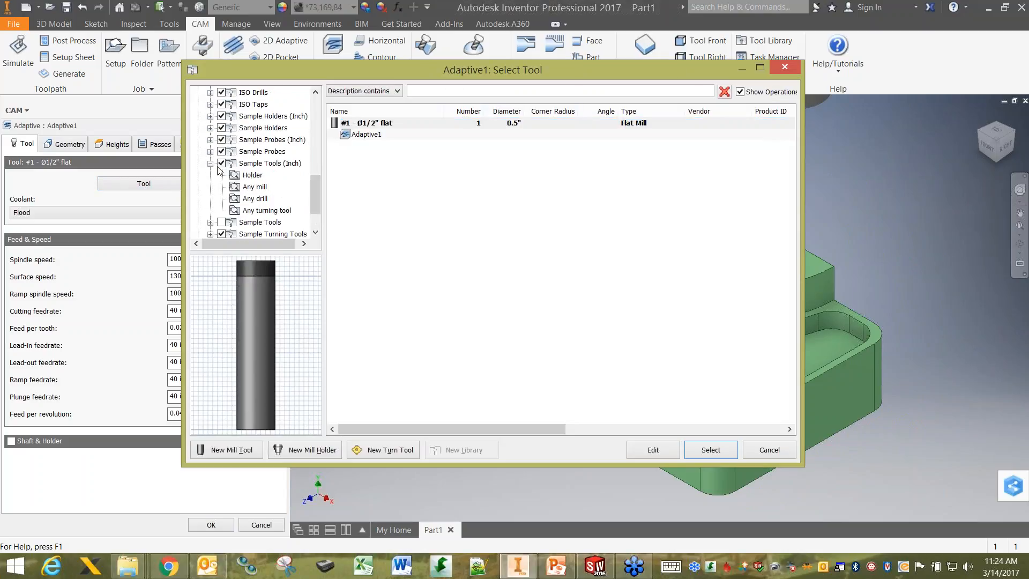
click(260, 187)
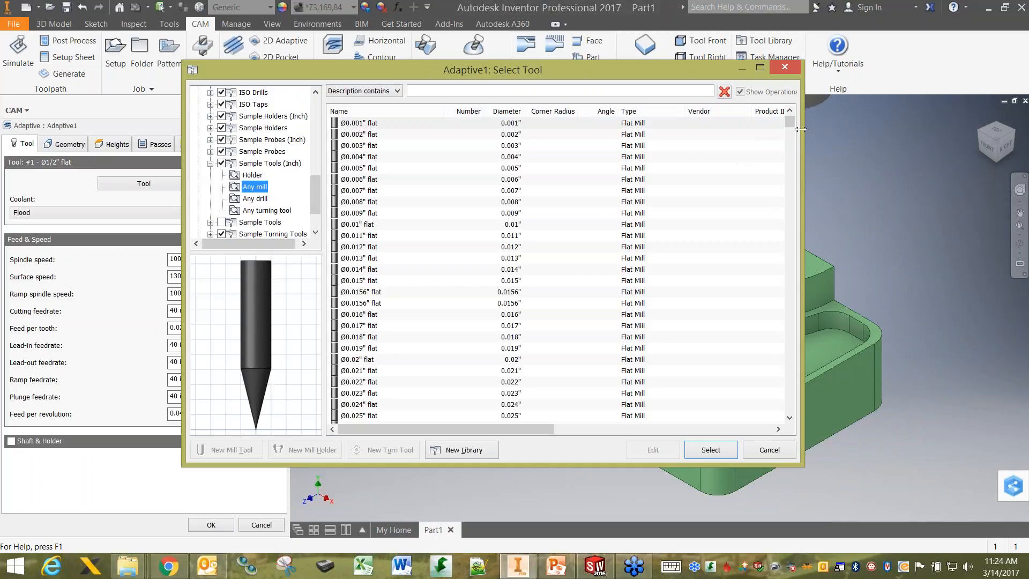
drag(793, 119, 792, 149)
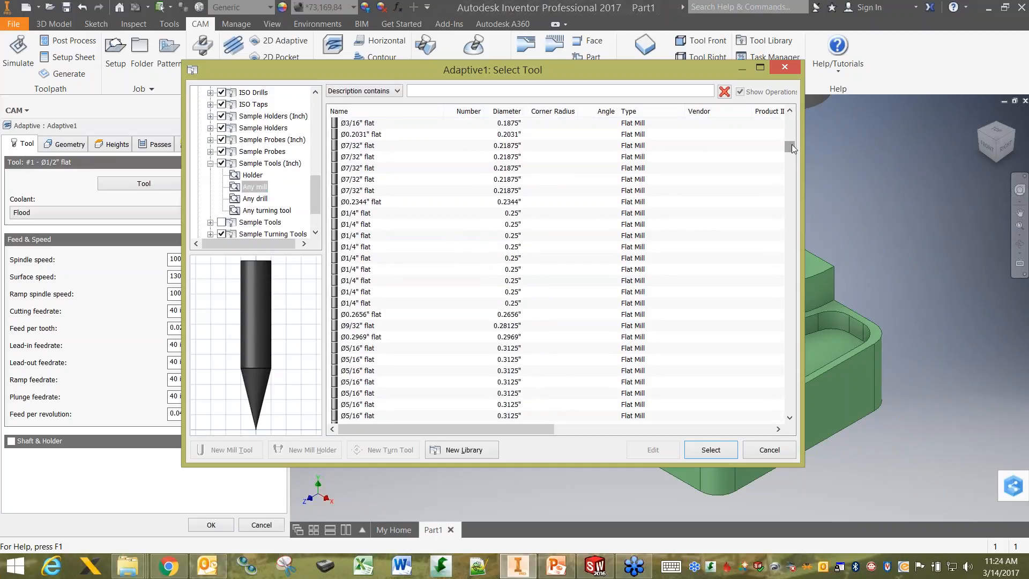
click(373, 214)
click(716, 449)
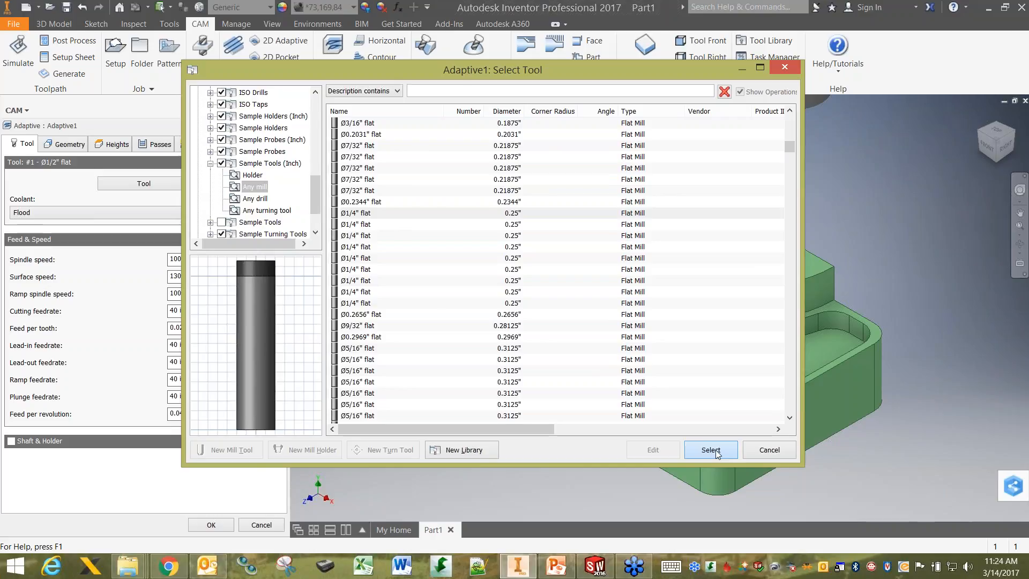
click(211, 524)
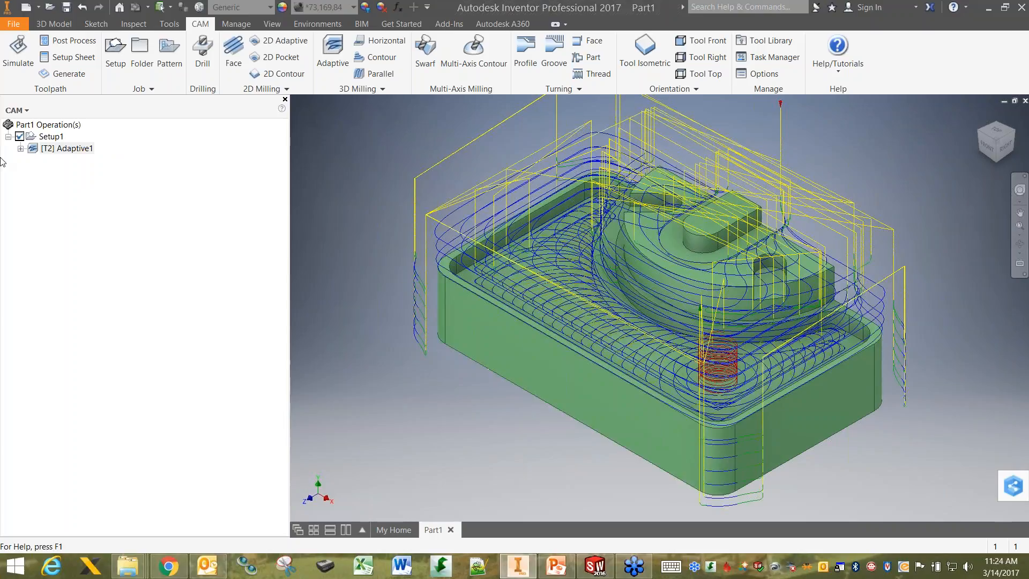
Disable rest machining for the adaptive operation, reselect the part's bottom outer edge loop as its stock contour, and regenerate
click(85, 149)
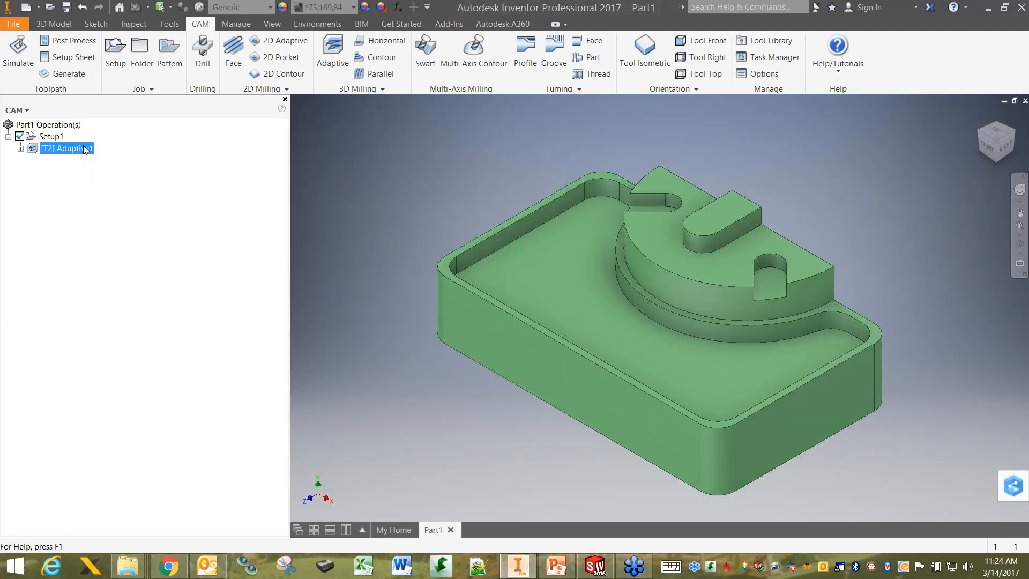
double_click(85, 149)
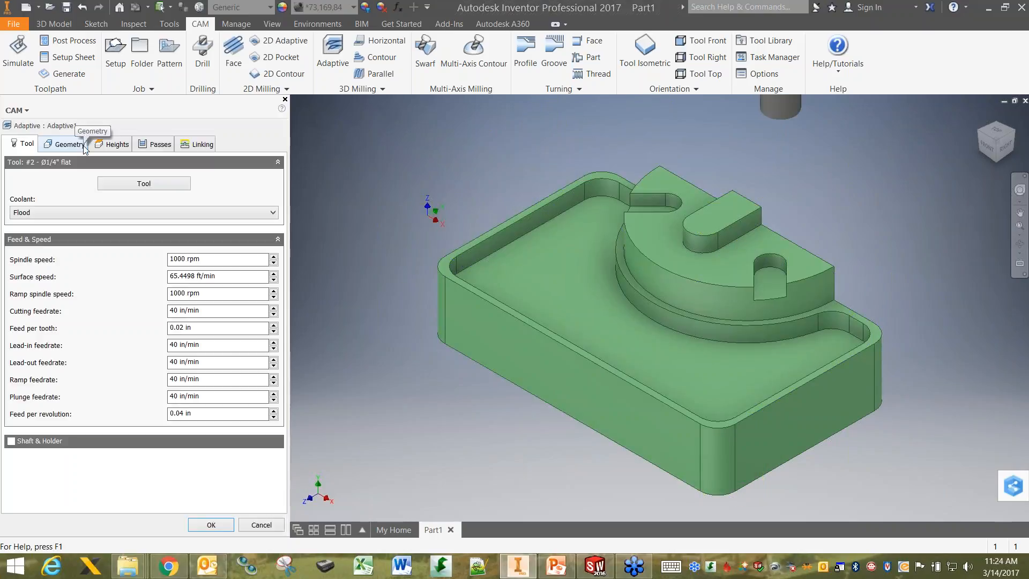
click(75, 144)
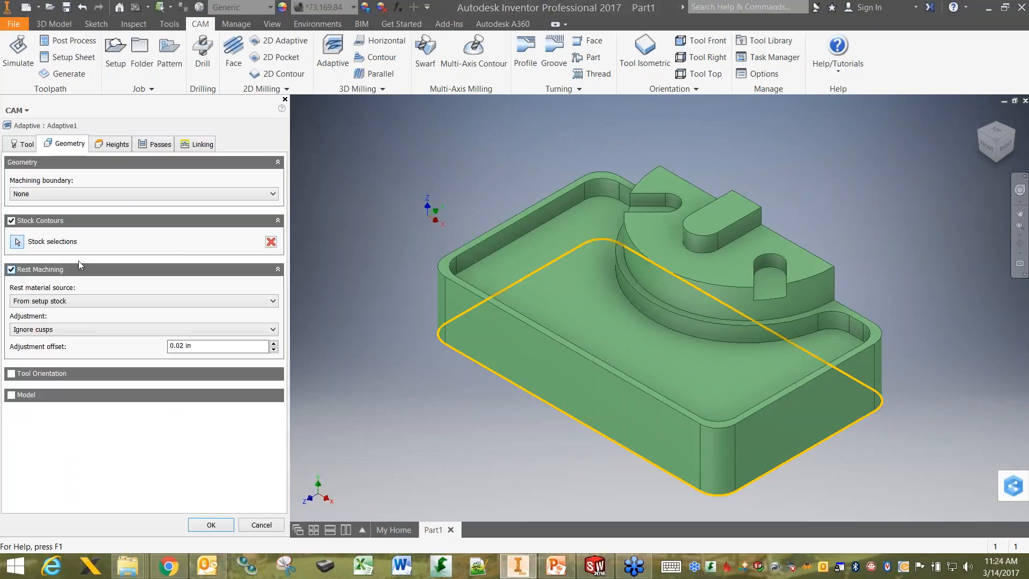
click(12, 270)
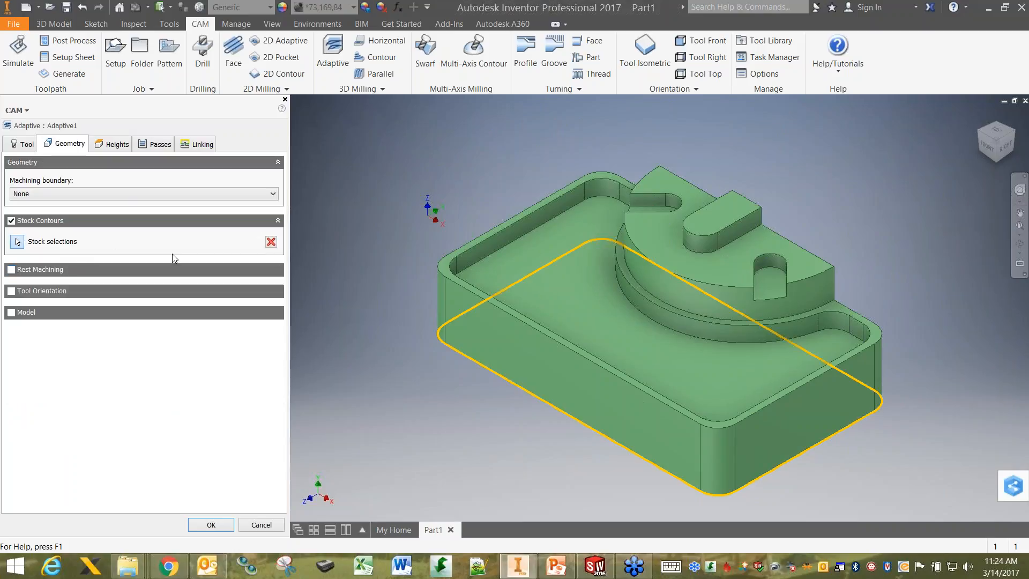
click(272, 242)
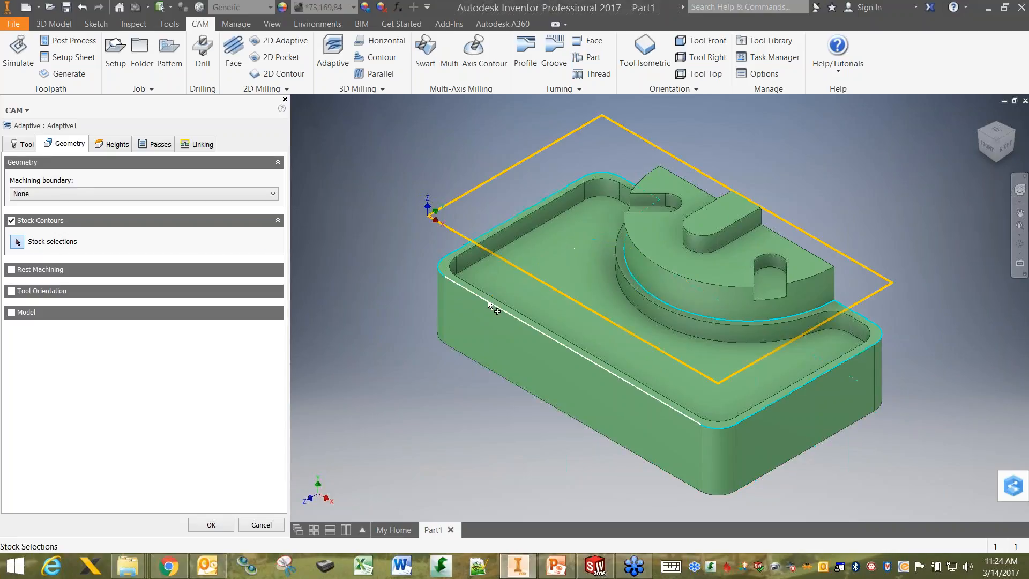
click(486, 365)
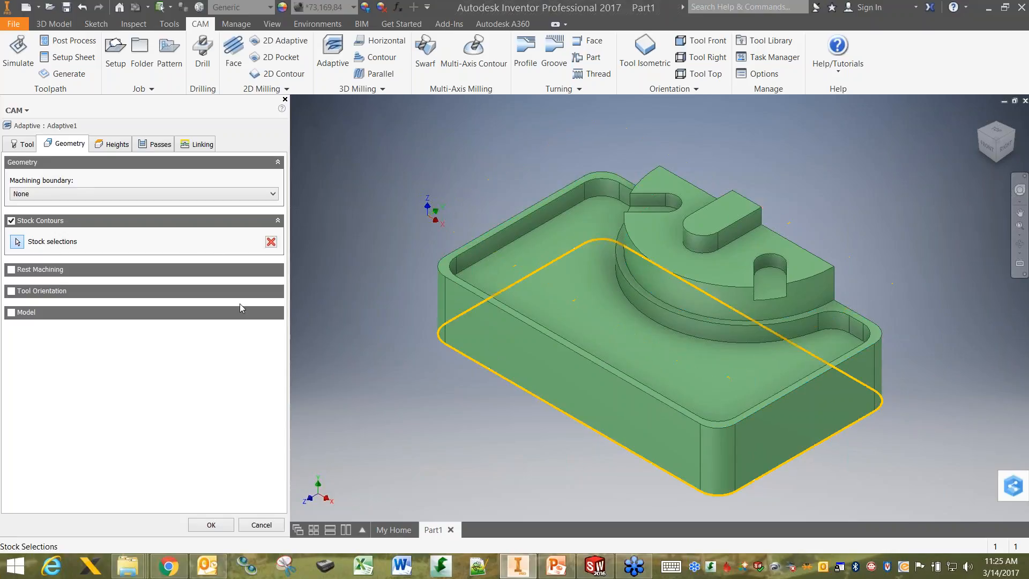
click(210, 525)
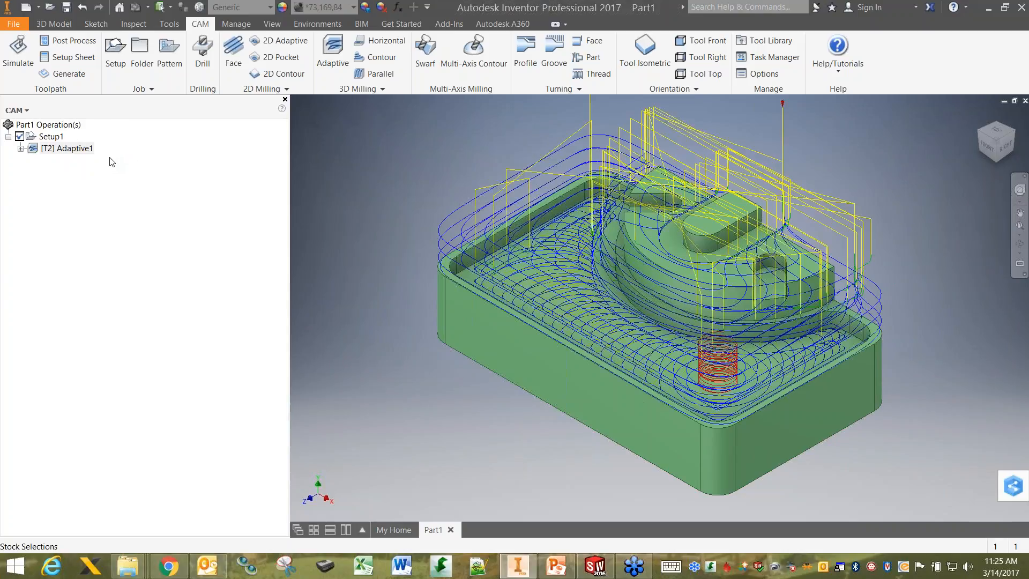
Review the adaptive operation's pass settings and briefly open its toolpath simulation
double_click(83, 149)
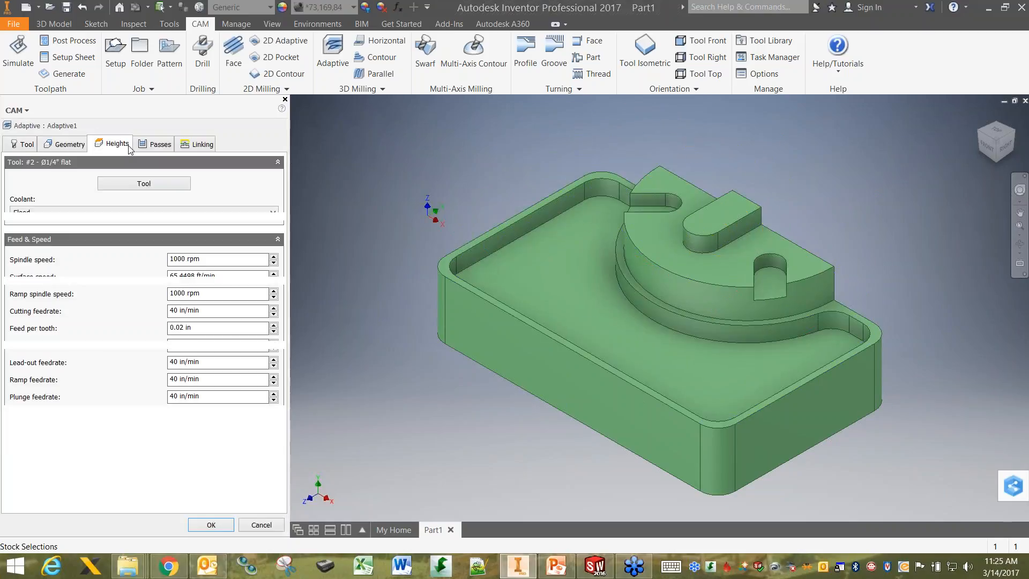
click(156, 144)
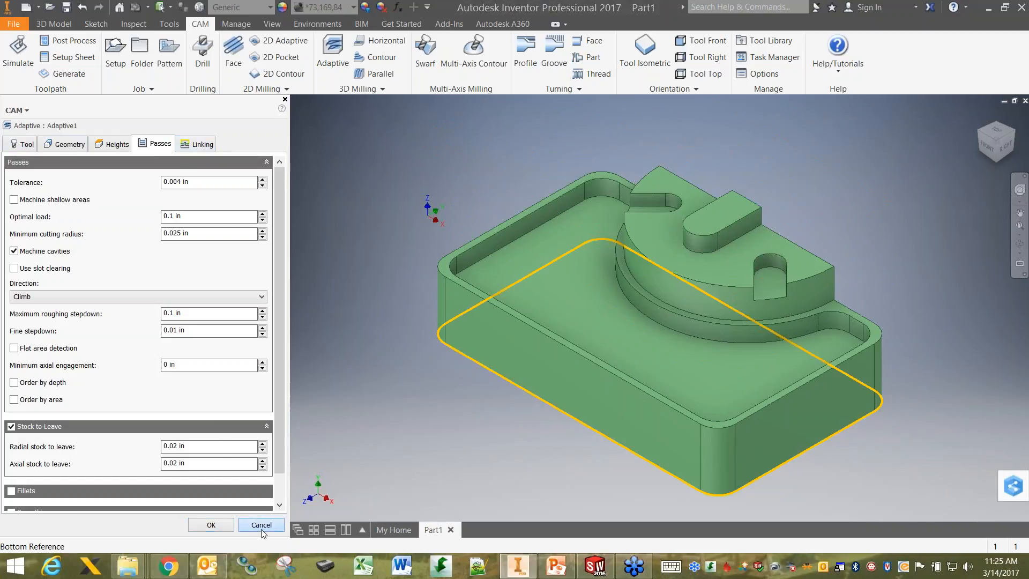
click(212, 525)
click(163, 277)
right_click(48, 150)
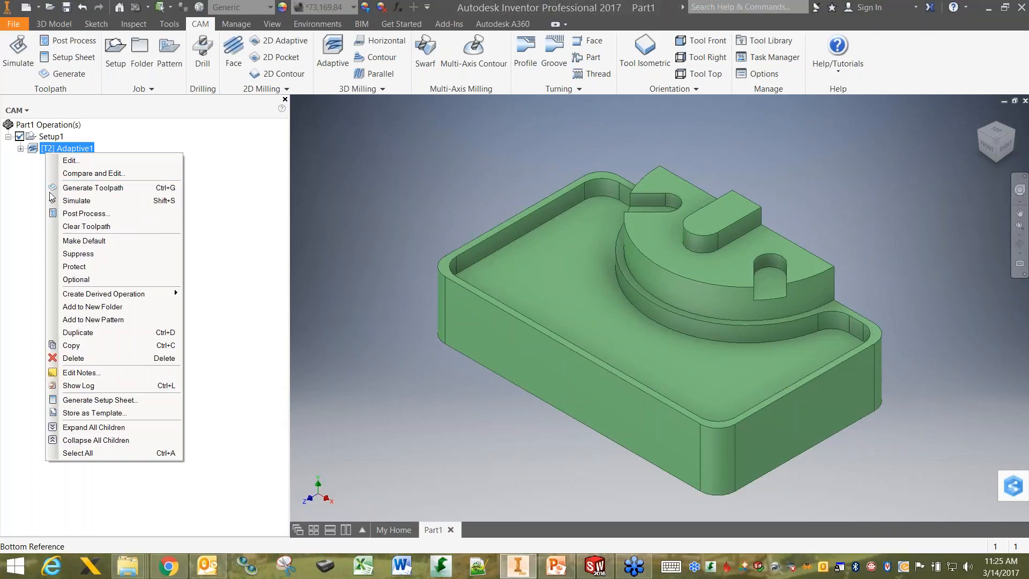
click(76, 201)
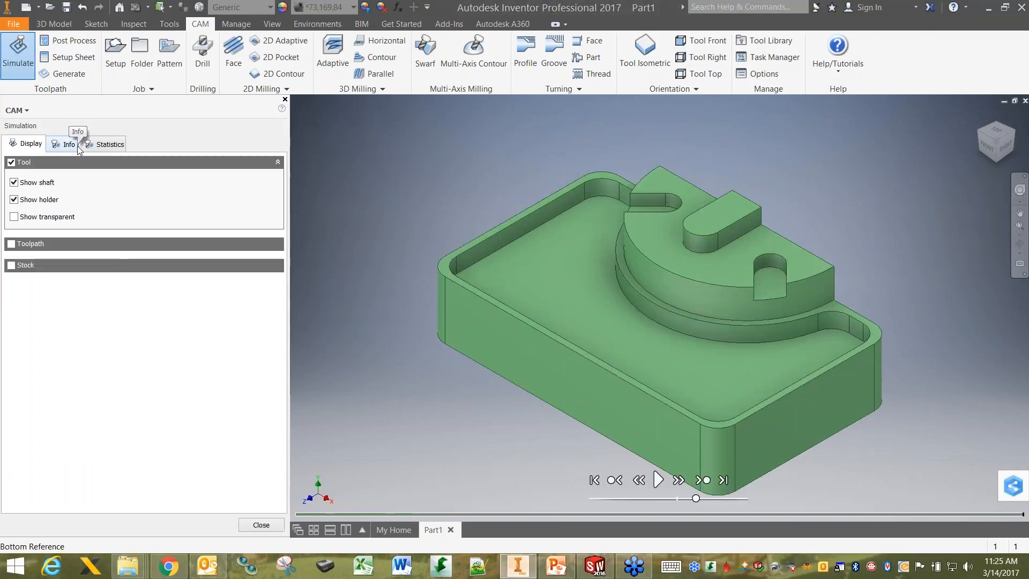
click(253, 528)
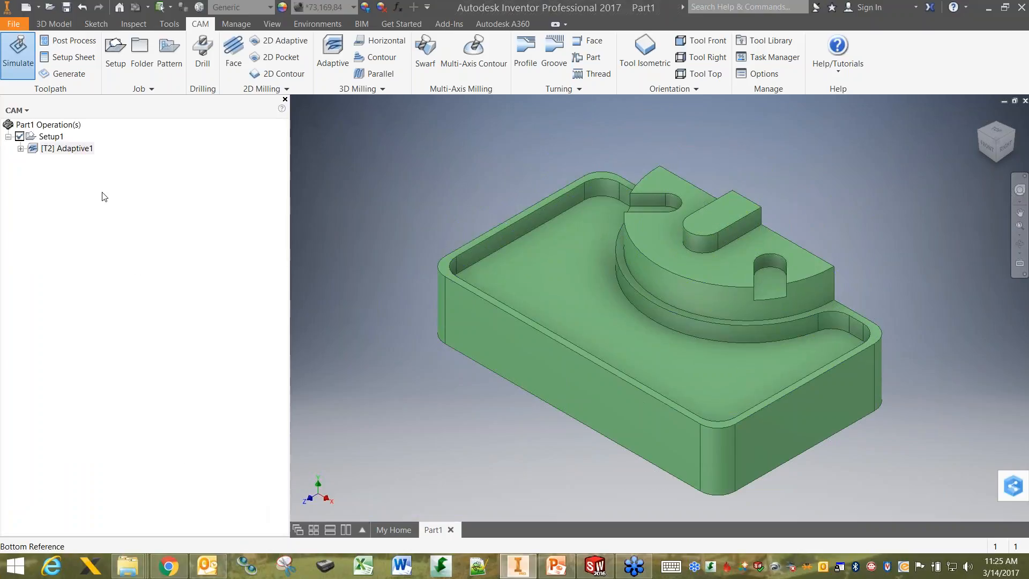
Disable stock to leave in the adaptive operation's pass settings and regenerate the toolpath
double_click(66, 148)
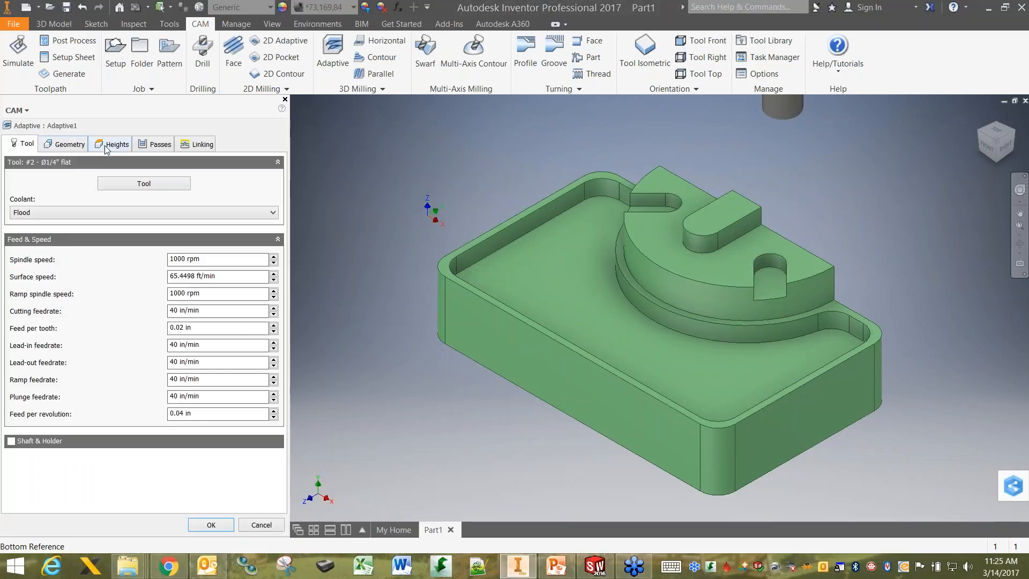
click(157, 144)
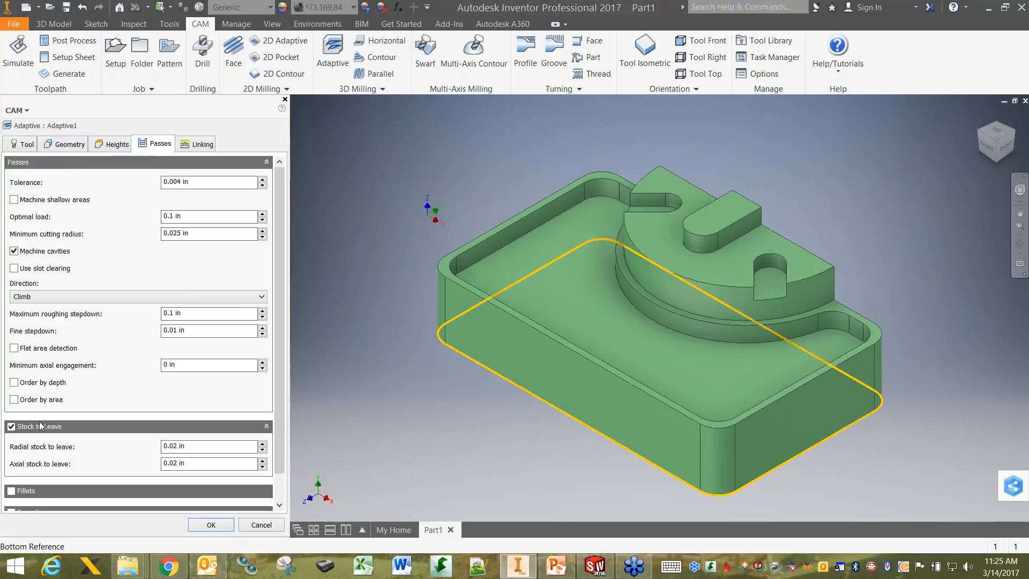
click(11, 427)
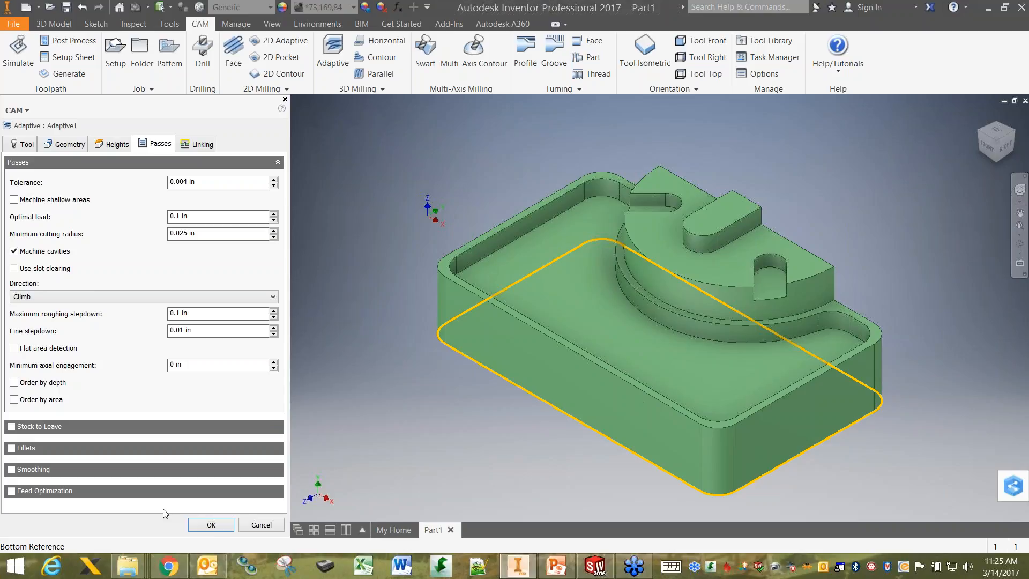
click(211, 525)
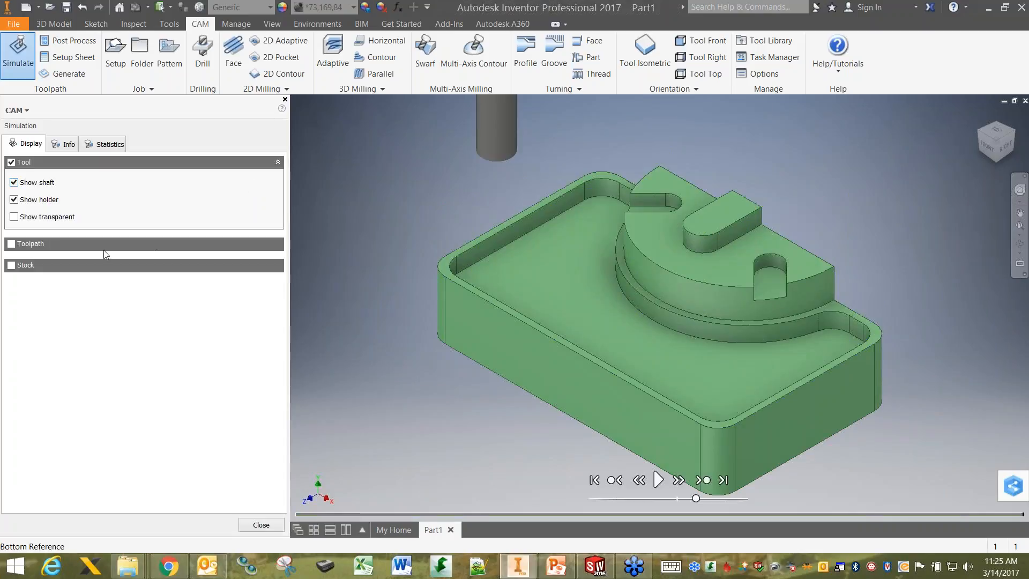
Simulate the adaptive toolpath with the stock shown and the toolpath hidden, playing it at an increased speed, and close the simulation
click(11, 243)
click(11, 244)
click(12, 265)
click(11, 265)
click(12, 265)
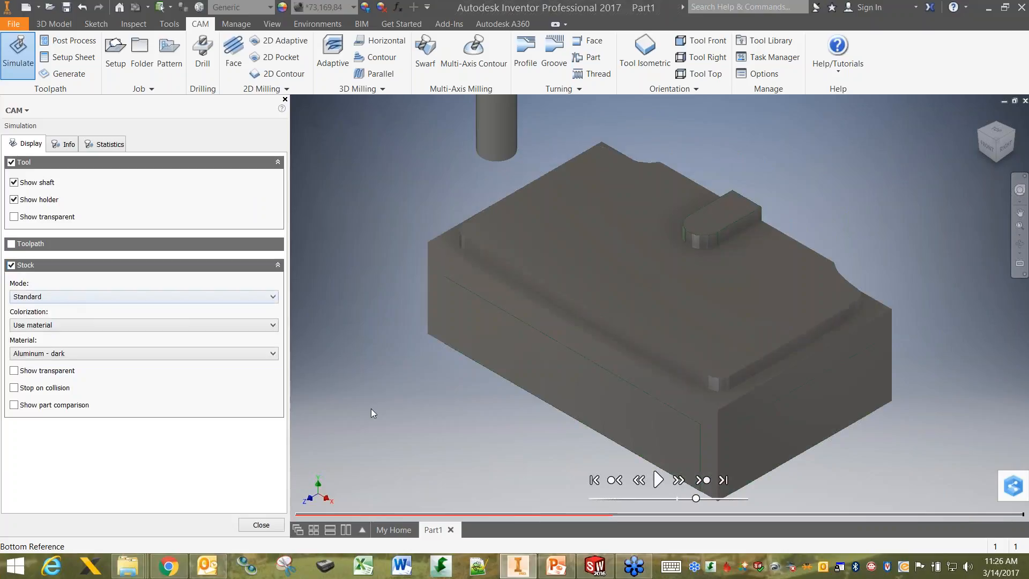
click(658, 479)
drag(697, 504, 723, 504)
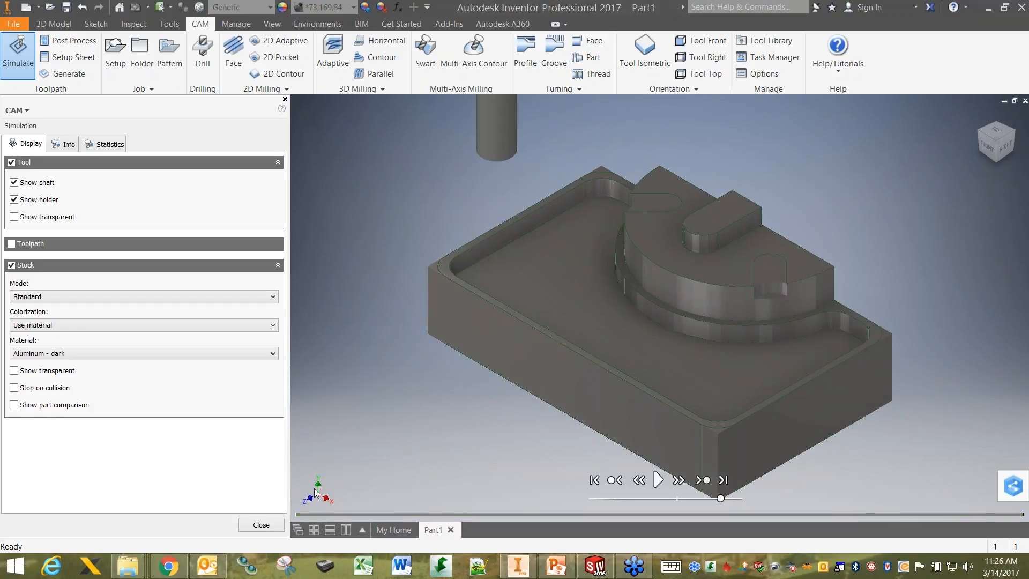
click(261, 524)
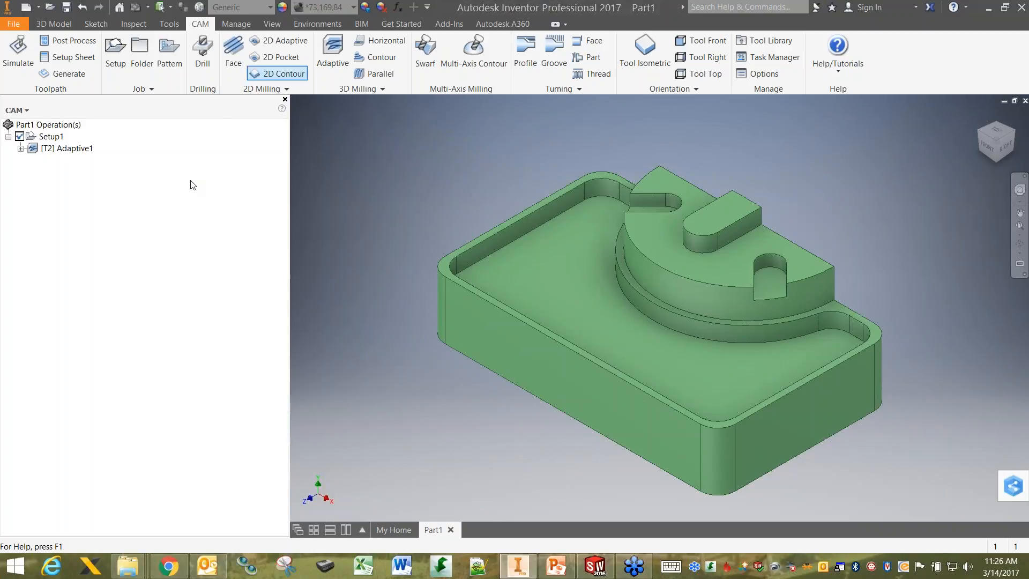
Create a 2D Contour operation and assign it a 1/8" flat mill from the Sample Tools (Inch) library
click(166, 182)
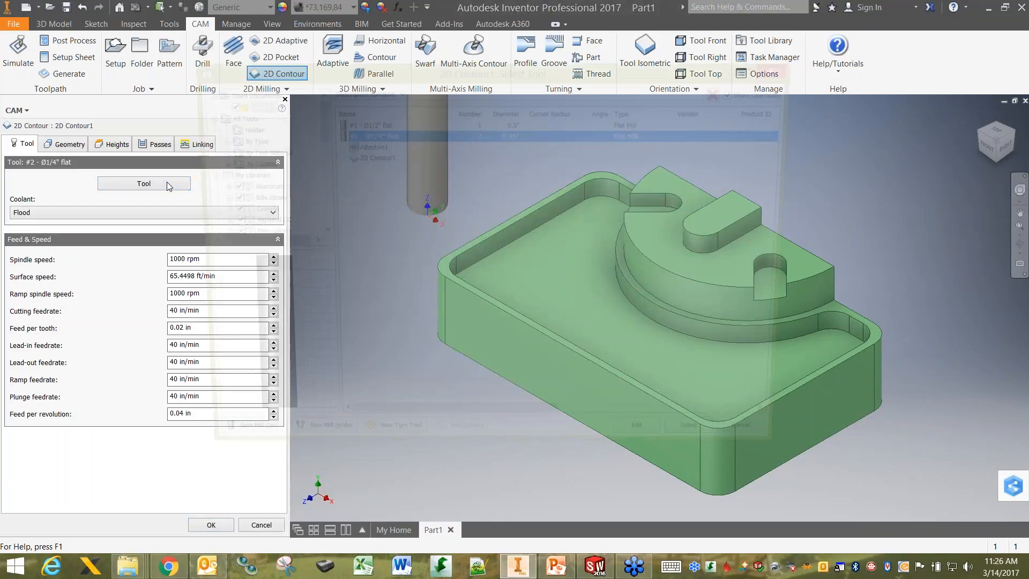
drag(318, 127, 316, 201)
click(210, 187)
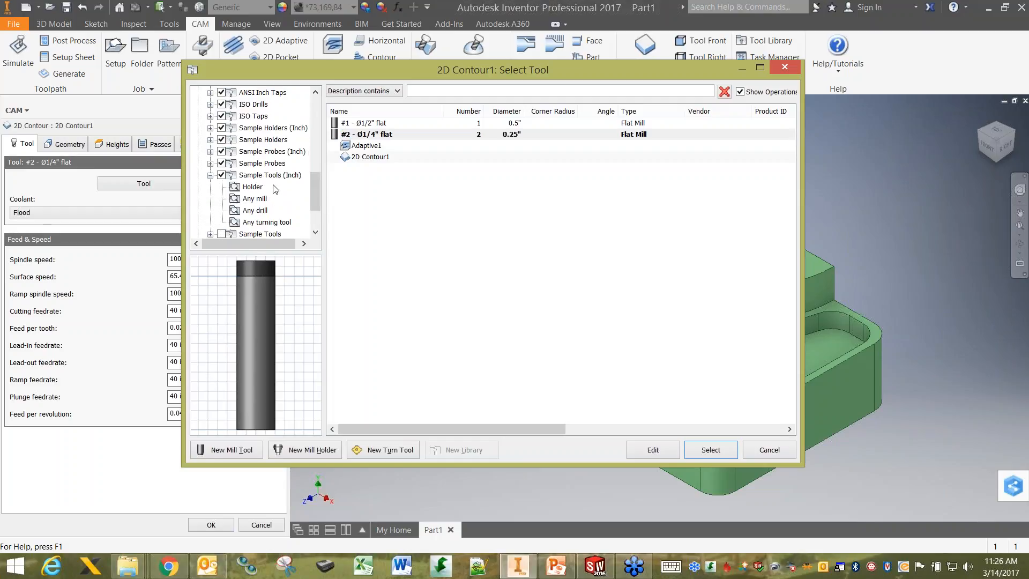
click(253, 199)
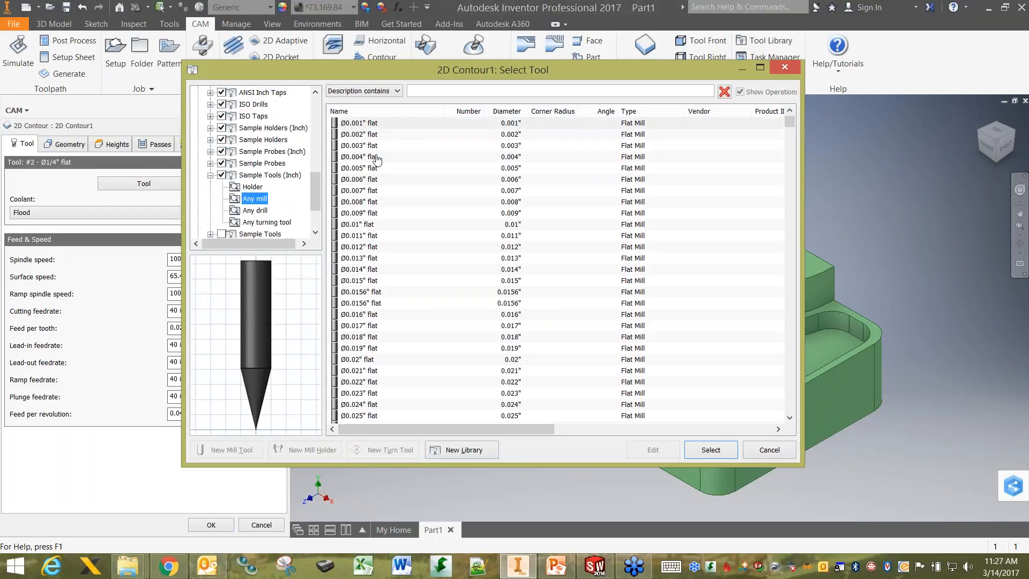
drag(793, 120, 795, 136)
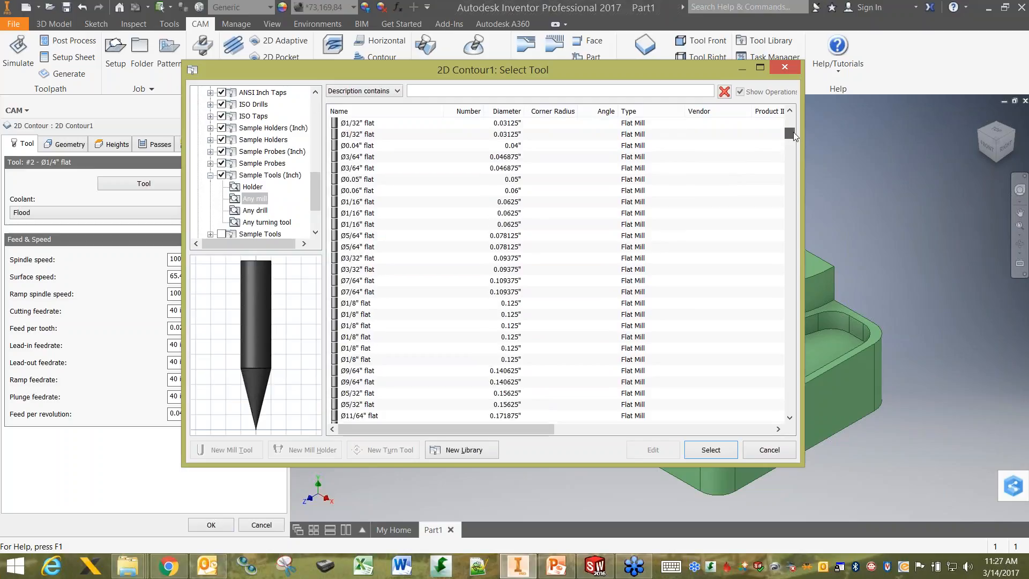
click(354, 303)
click(711, 450)
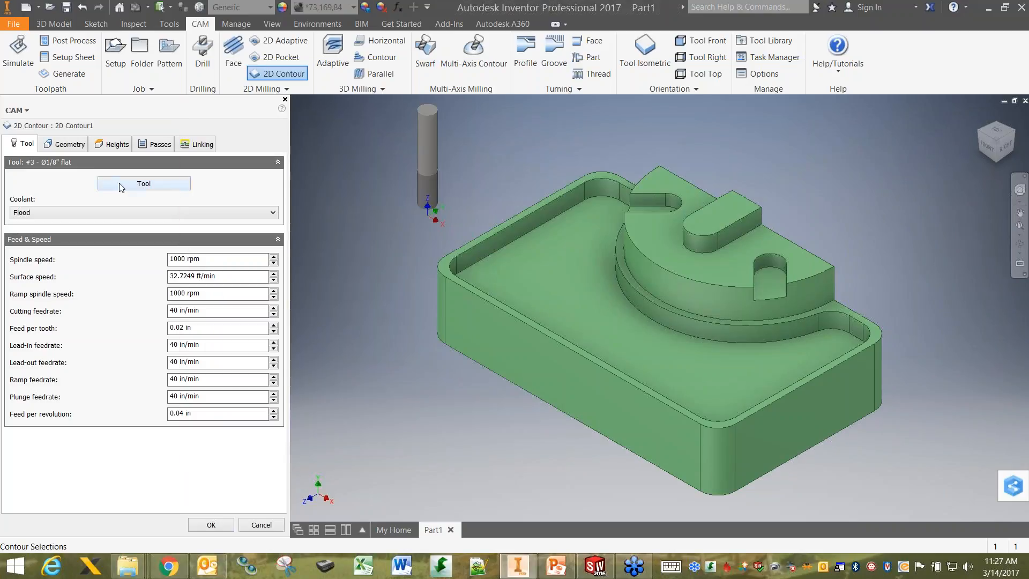
Confirm the #3 1/8" flat mill as the 2D Contour tool and review the operation's geometry and height settings
click(125, 182)
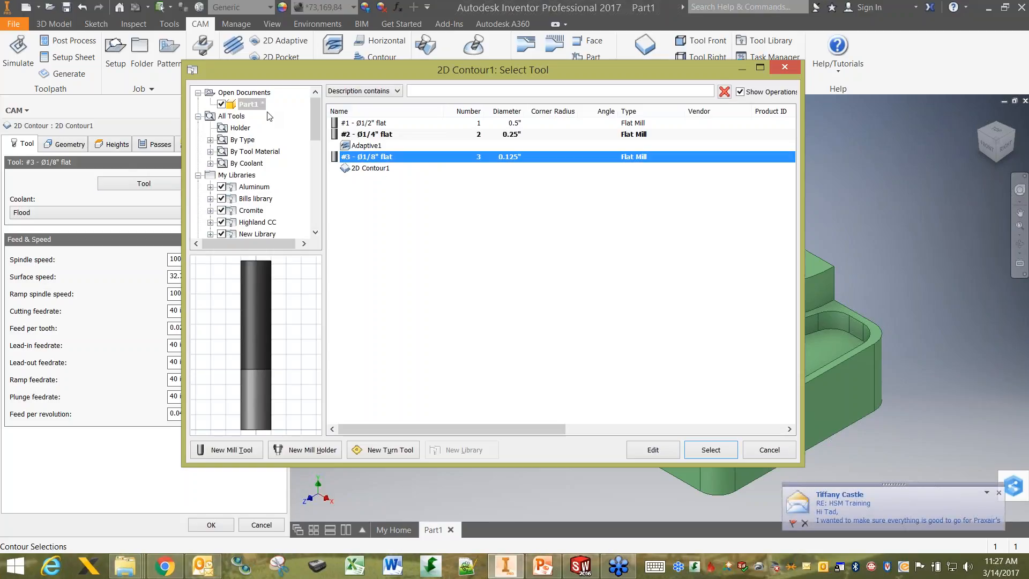
click(711, 450)
click(55, 142)
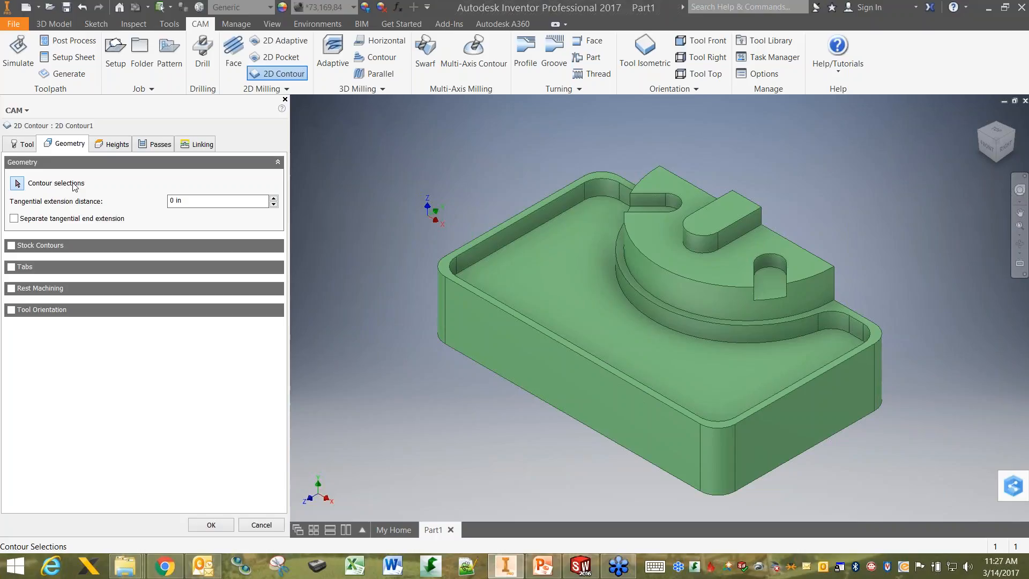
click(114, 146)
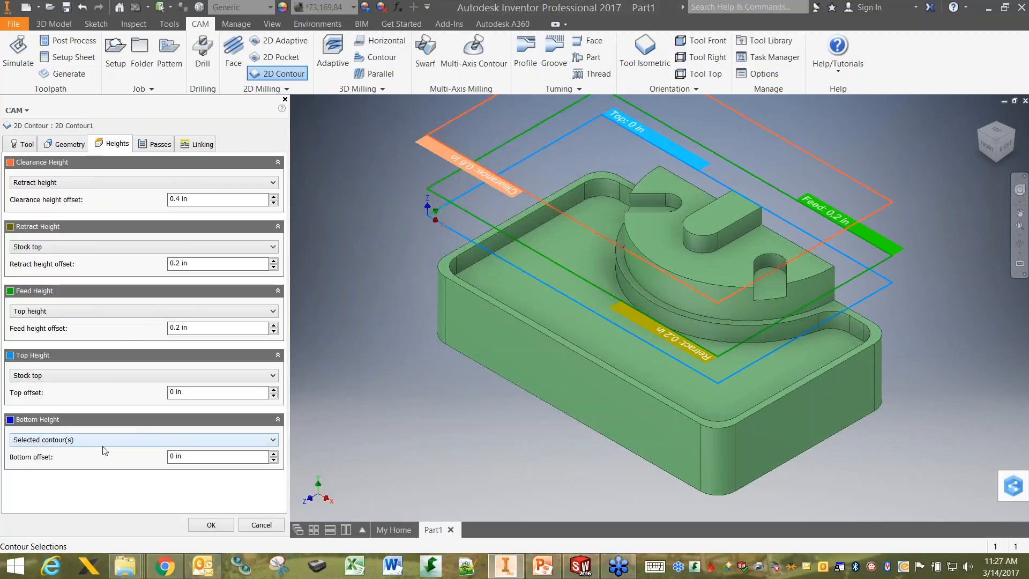
mouse_move(105, 450)
Select the bottom edges of the two open slots as contours, check the heights and passes, and accept the 2D Contour operation
click(64, 147)
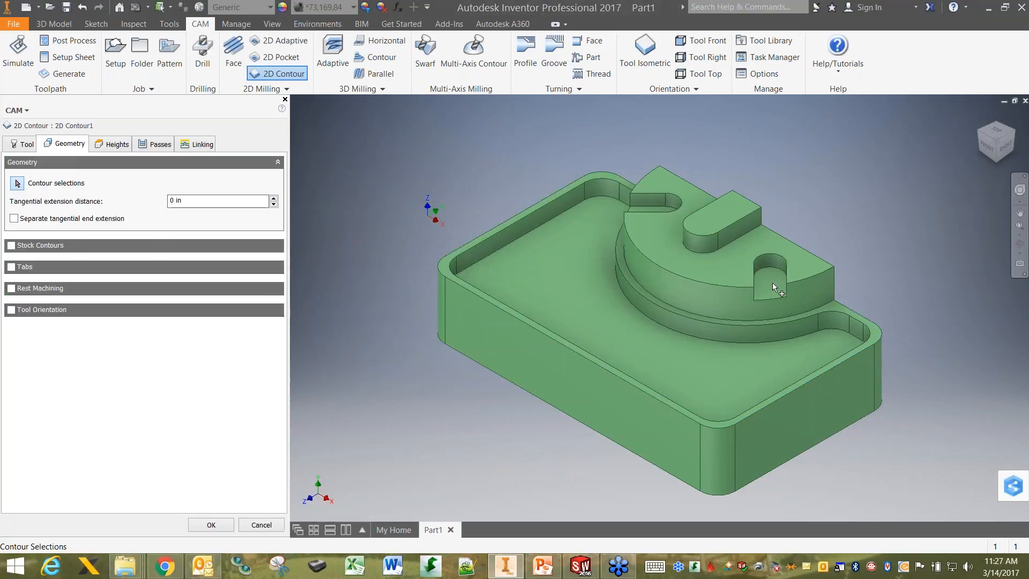
click(768, 267)
click(659, 205)
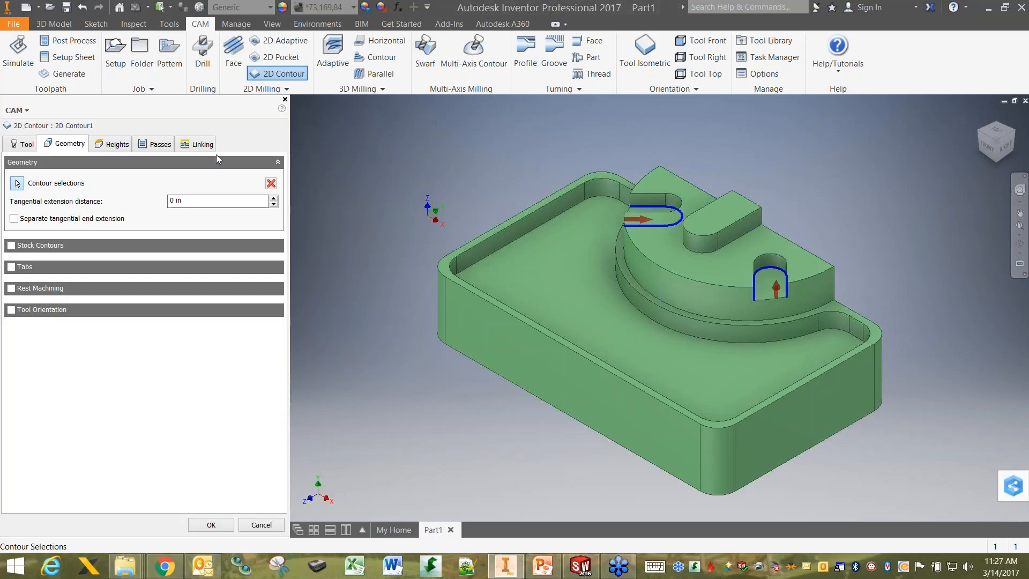
click(111, 144)
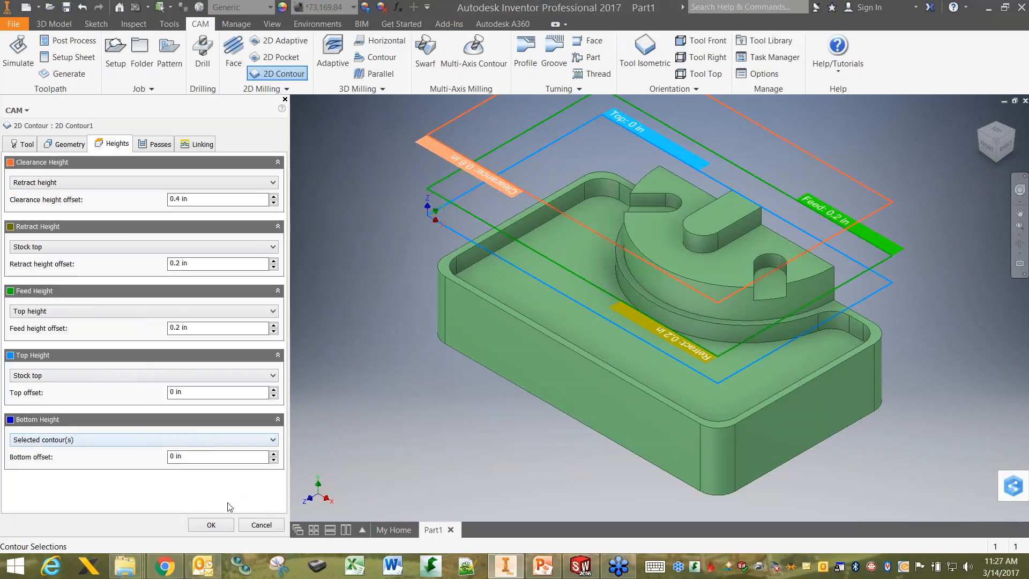
click(158, 146)
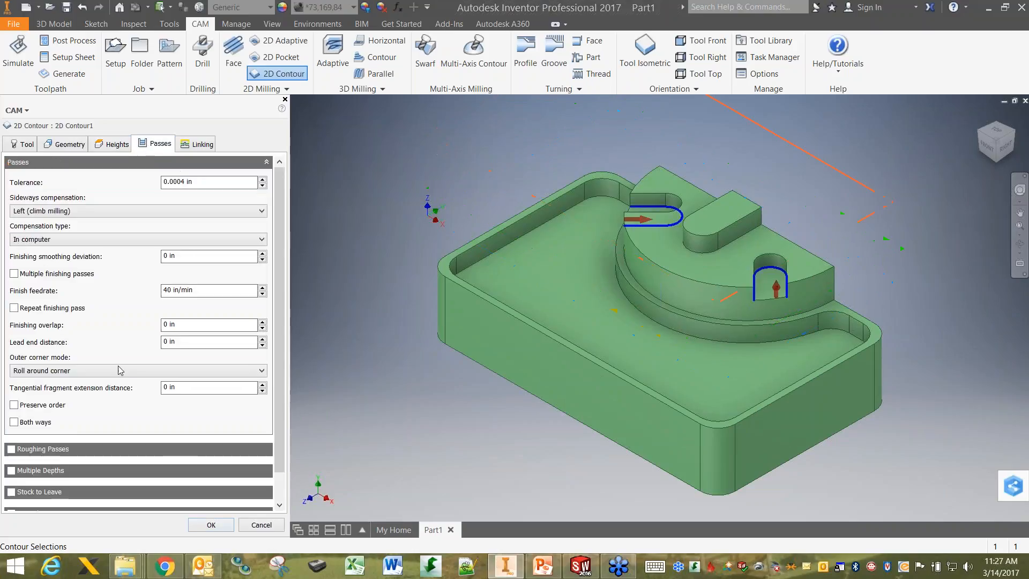
click(211, 525)
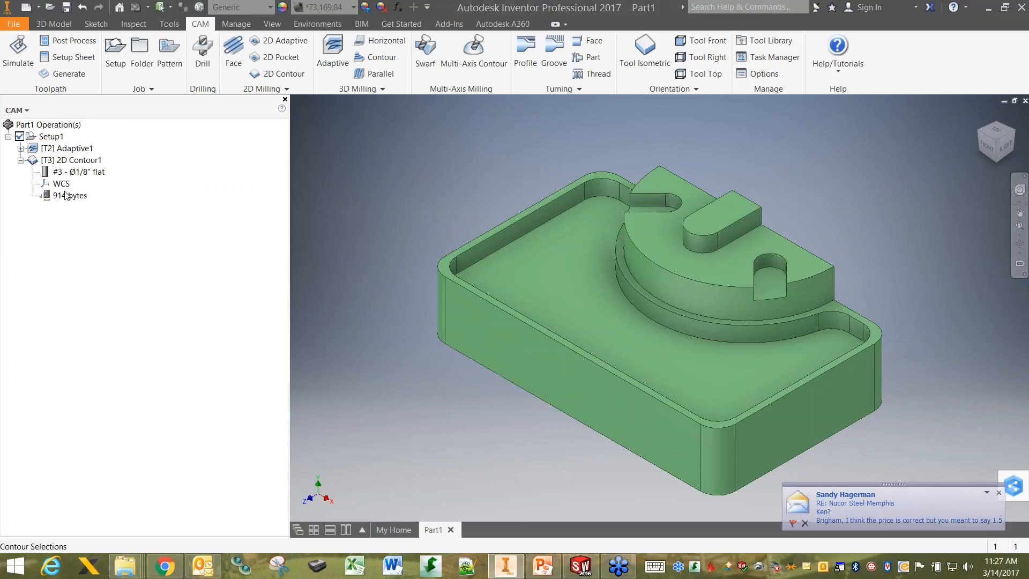
Display the 2D Contour toolpath on the model and collapse the operation's details
click(66, 195)
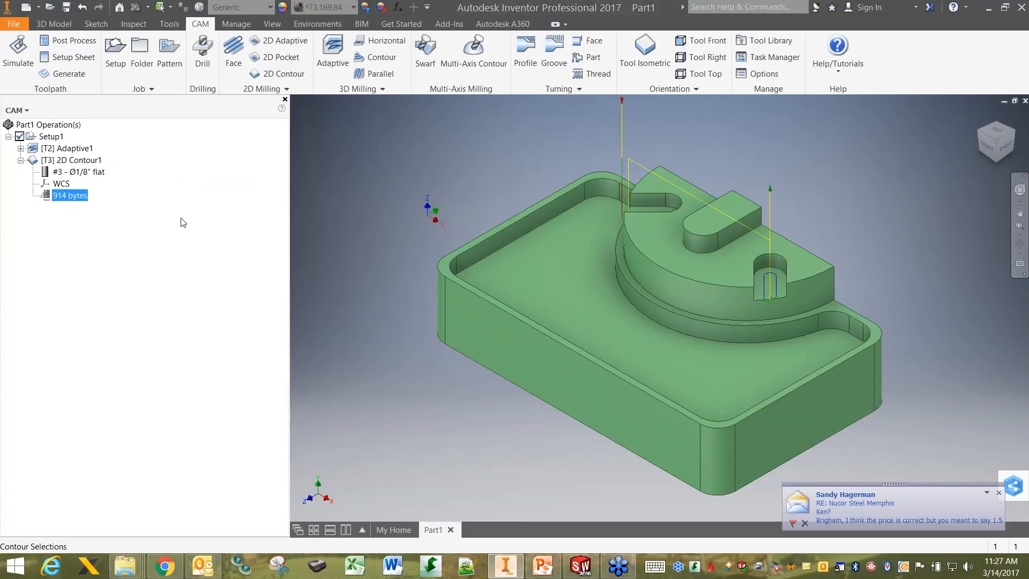
double_click(61, 158)
click(61, 151)
Simulate all operations of Setup1, playing through the adaptive and contour cuts at an increased speed, and close the simulation
click(51, 136)
click(19, 54)
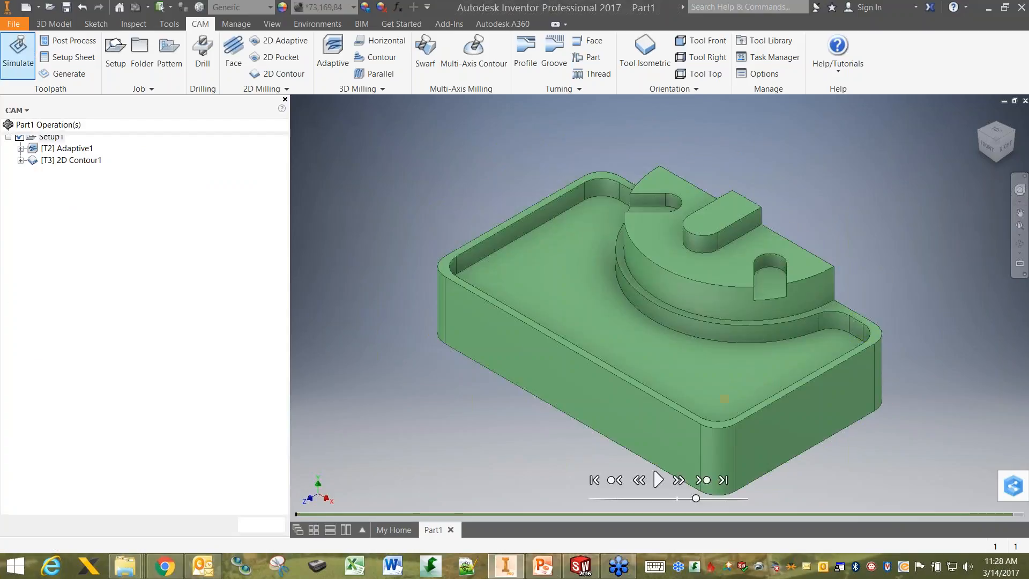
click(658, 479)
drag(693, 500, 726, 500)
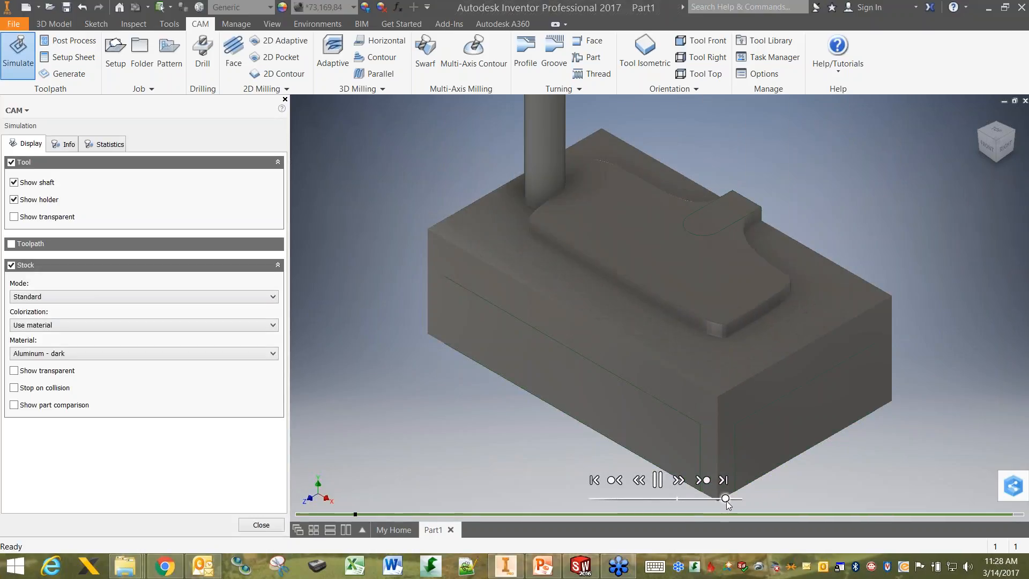
drag(725, 500, 726, 500)
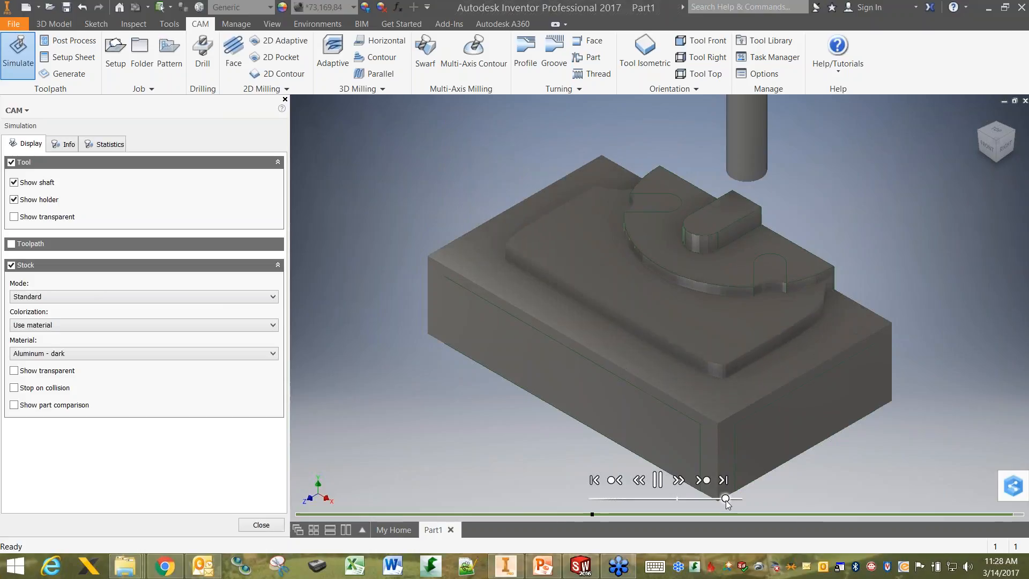
mouse_move(725, 500)
mouse_down()
mouse_move(707, 499)
mouse_move(723, 501)
mouse_up()
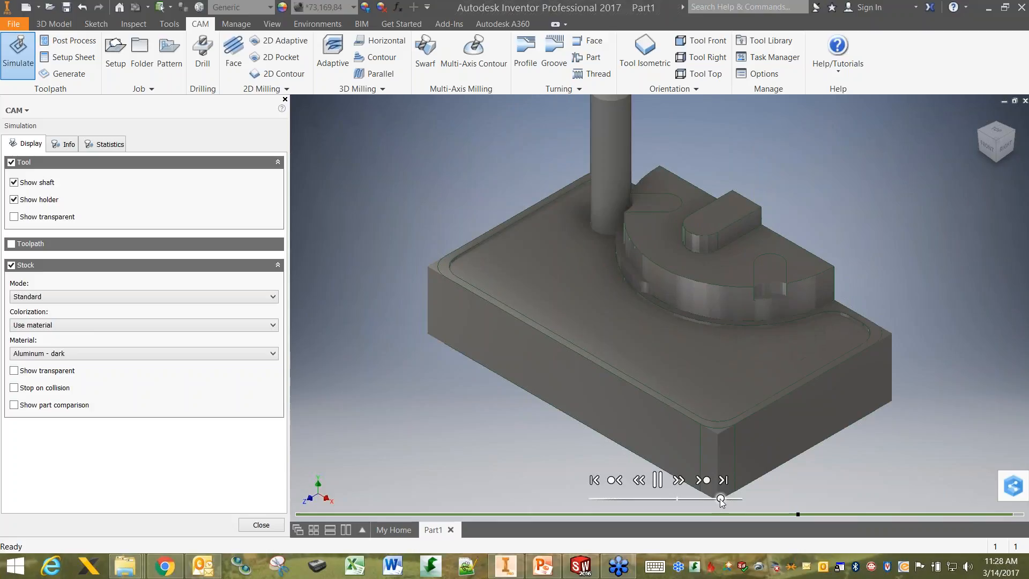
drag(715, 498, 725, 499)
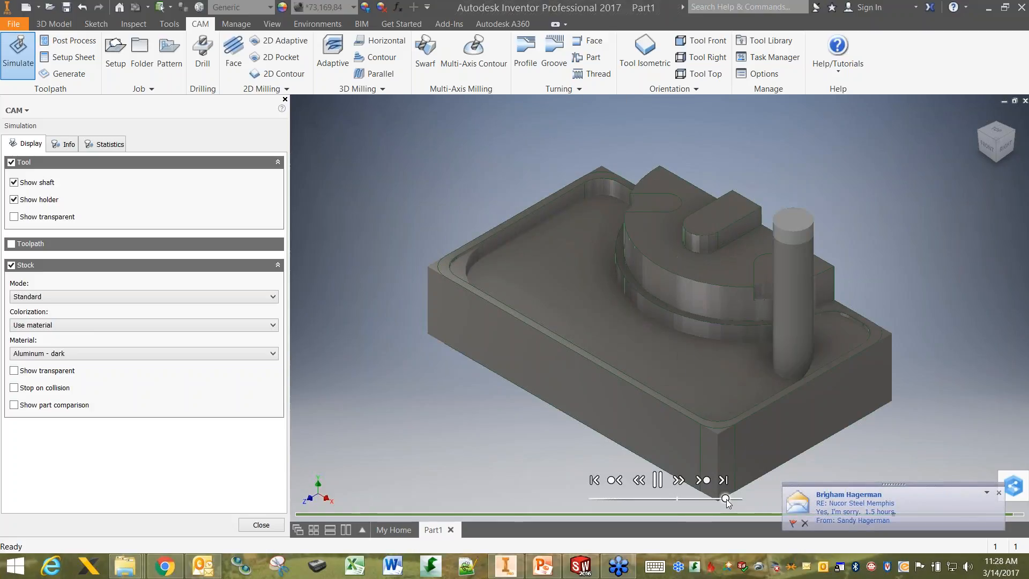
drag(725, 500, 724, 499)
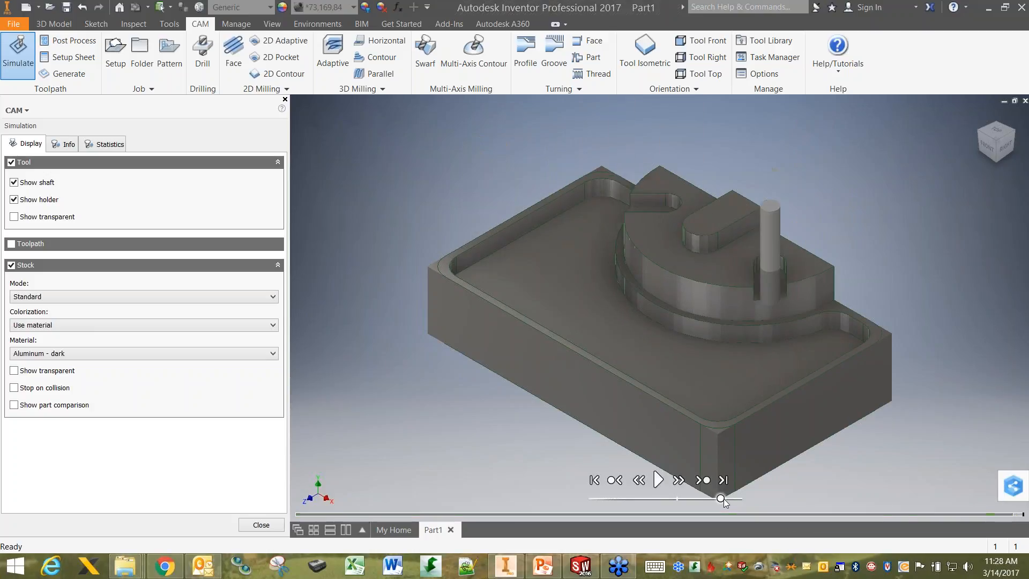
click(247, 525)
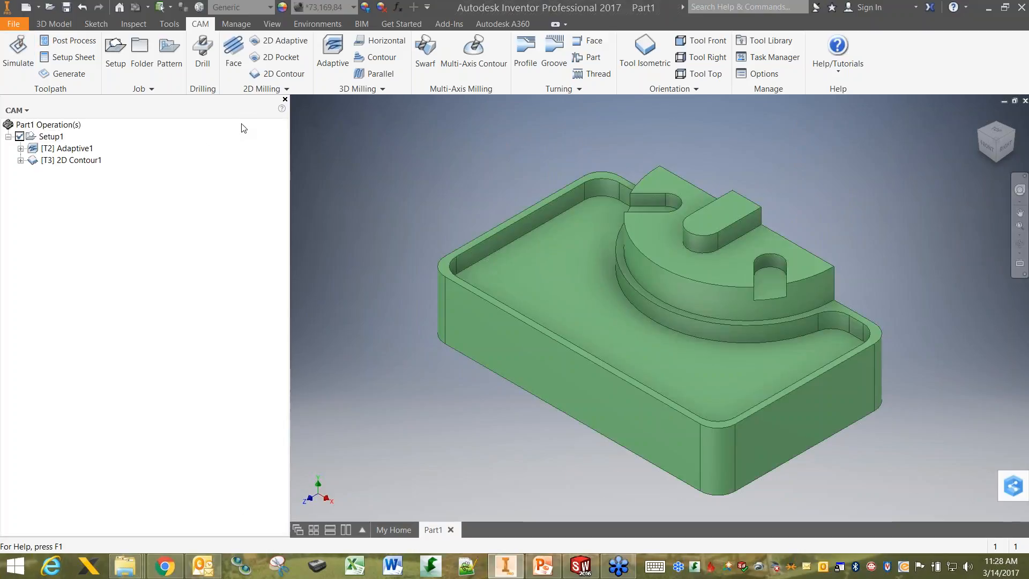
Try to find a chamfer mill for a new 2D Chamfer operation among the mills in Sample Tools (Inch) and Sample Tools
click(263, 89)
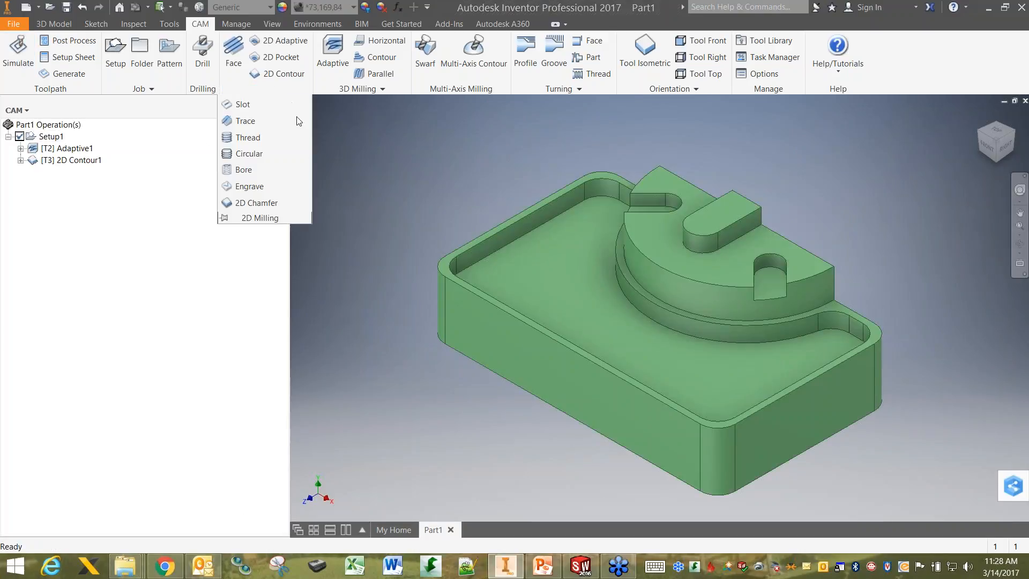
click(241, 203)
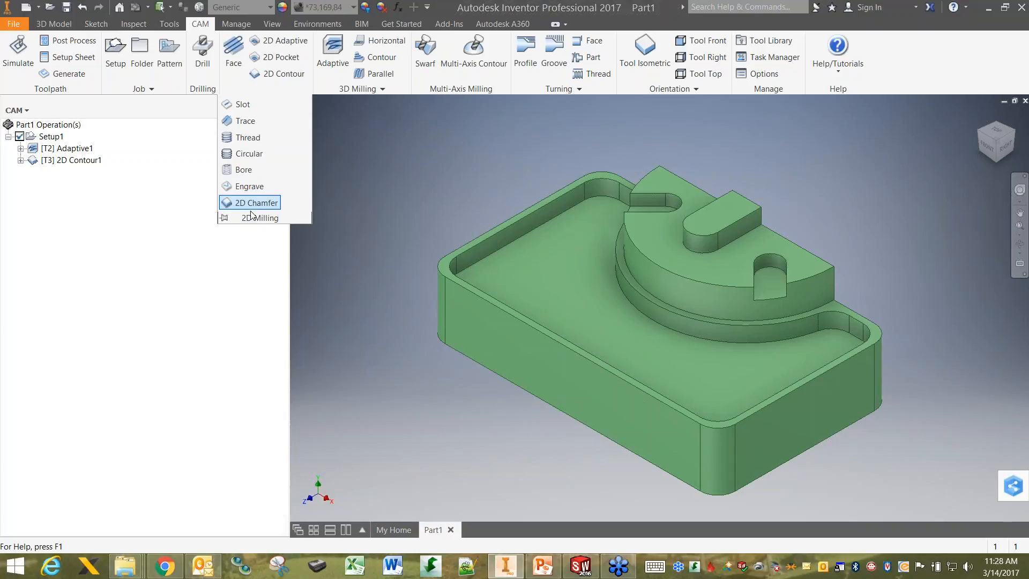
click(185, 183)
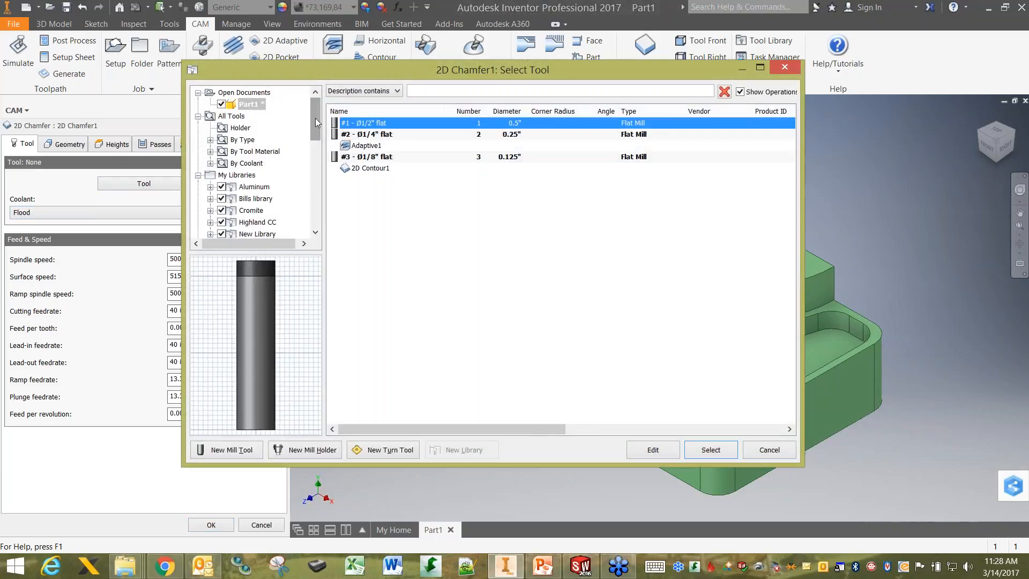
drag(315, 119, 310, 208)
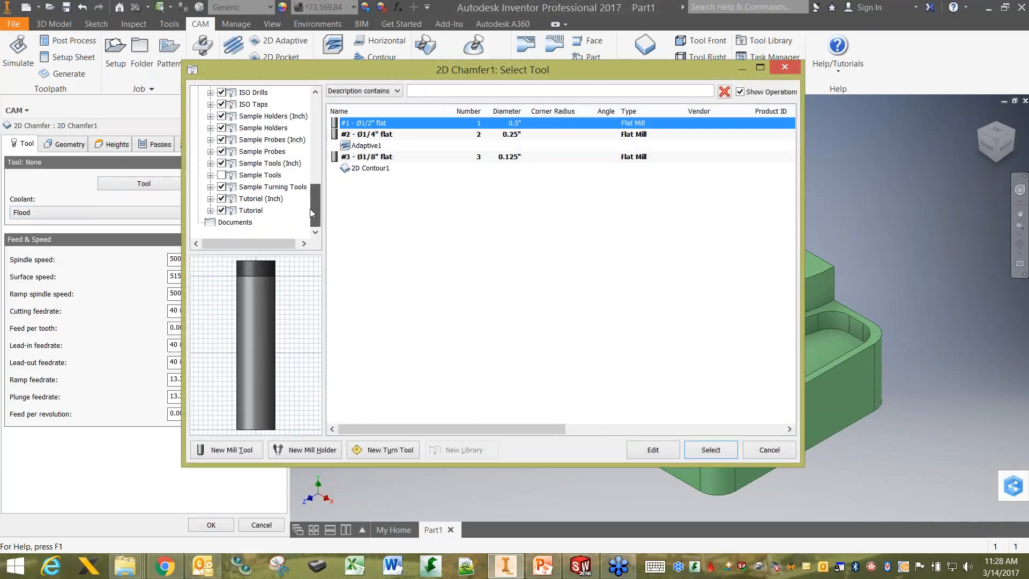
click(210, 163)
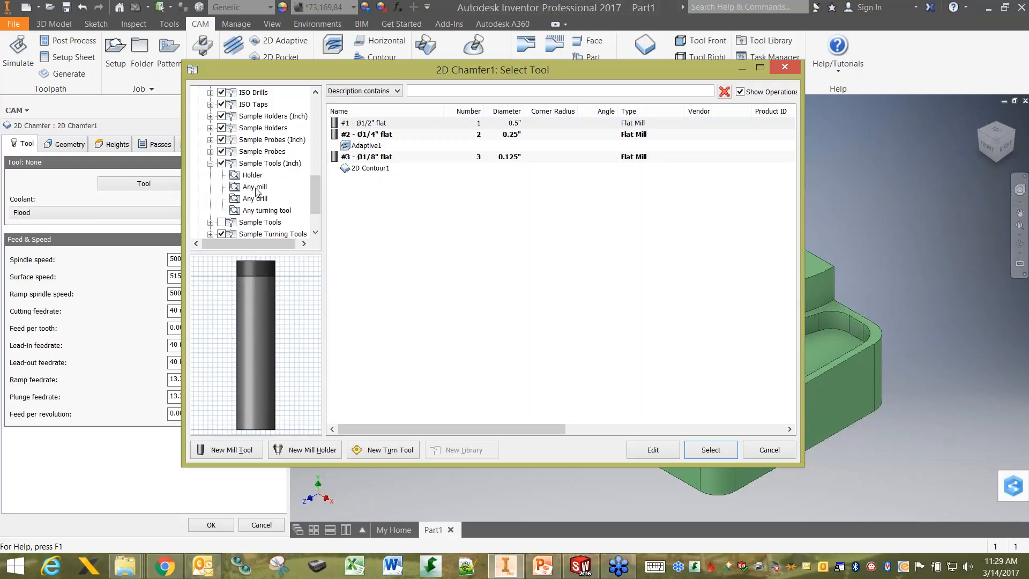
click(255, 187)
drag(789, 121, 730, 169)
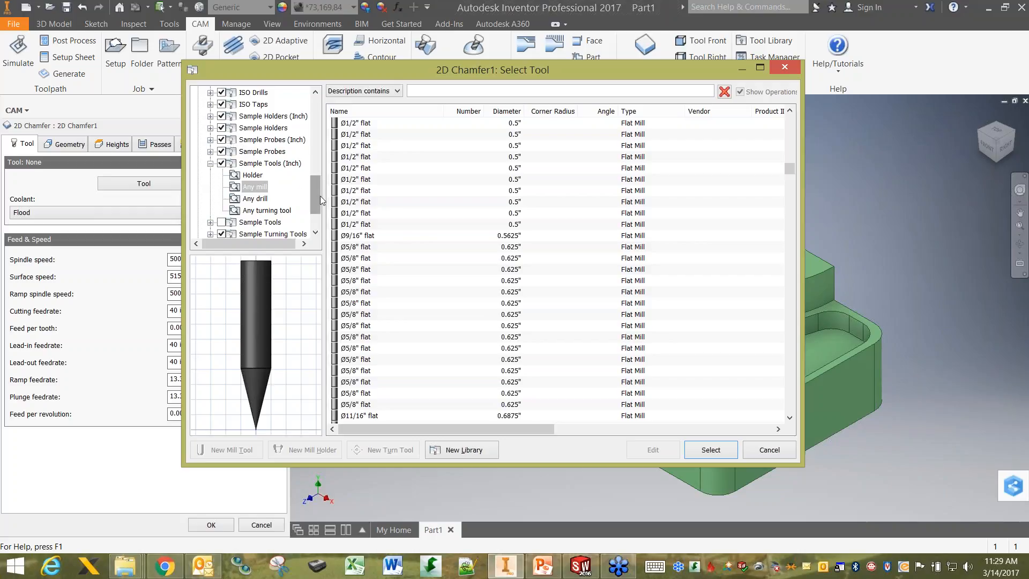
mouse_move(317, 197)
mouse_down()
mouse_move(314, 138)
mouse_move(310, 201)
mouse_up()
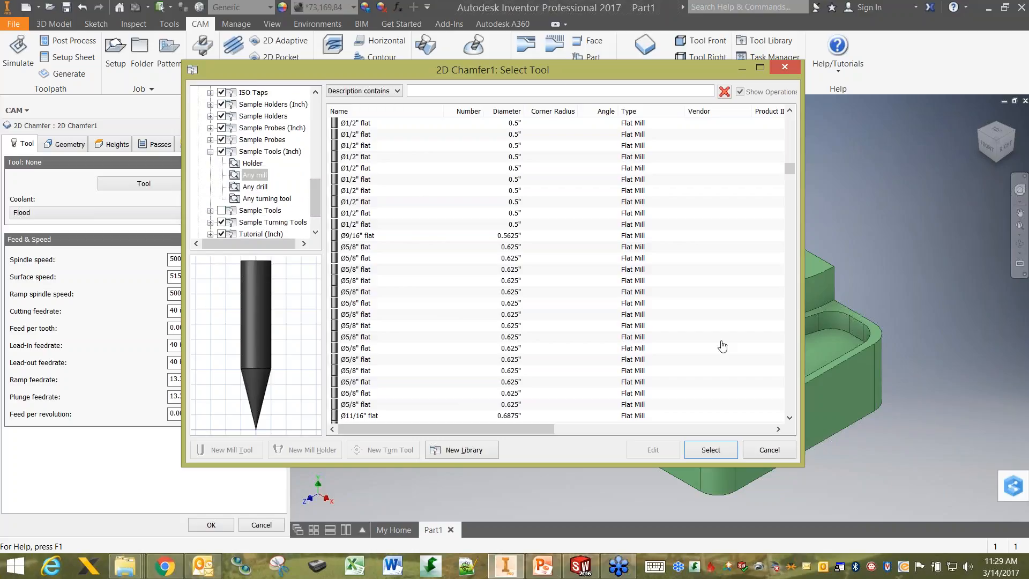
drag(789, 169, 790, 231)
click(211, 210)
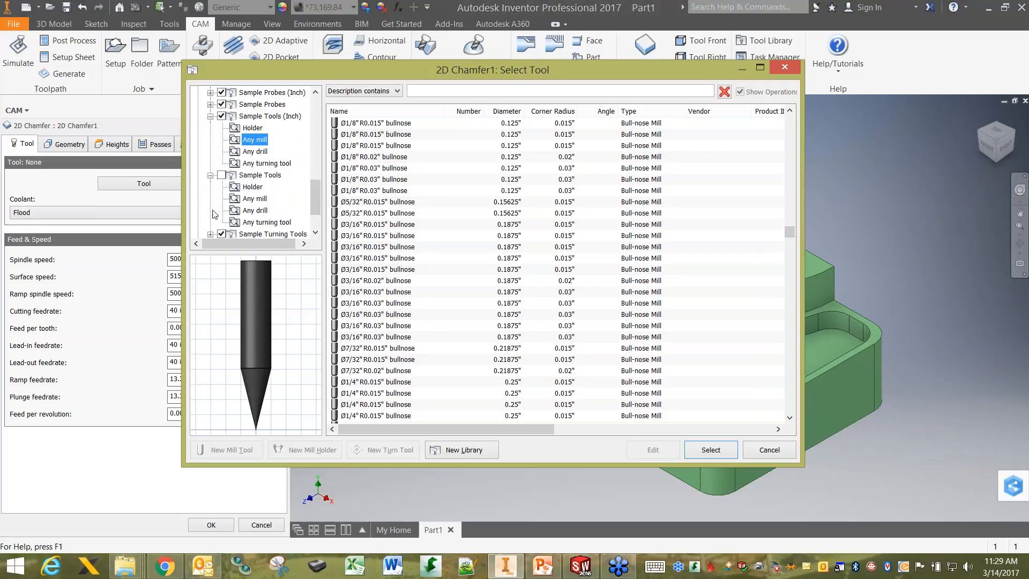
click(254, 198)
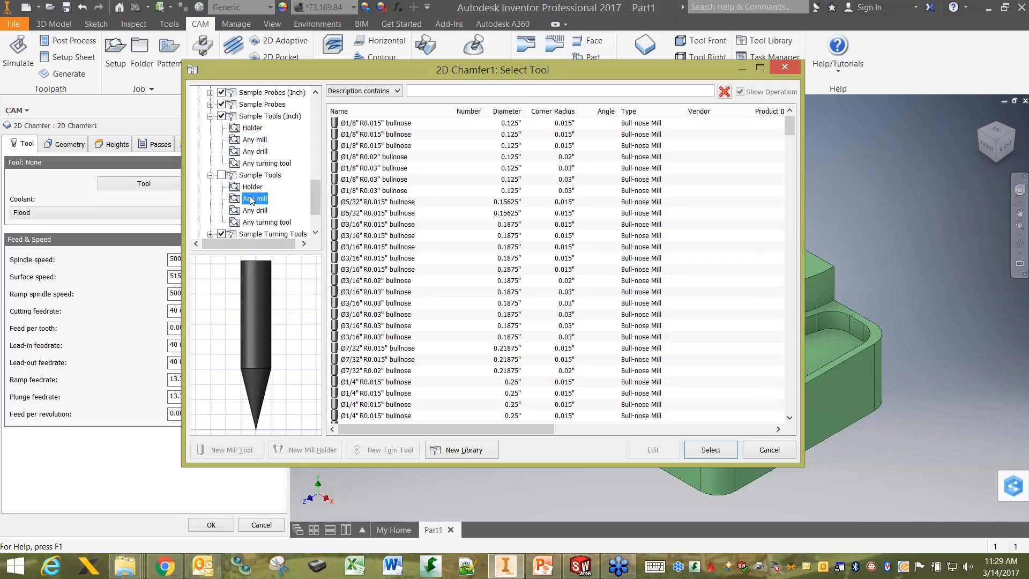
drag(789, 126, 777, 413)
click(765, 454)
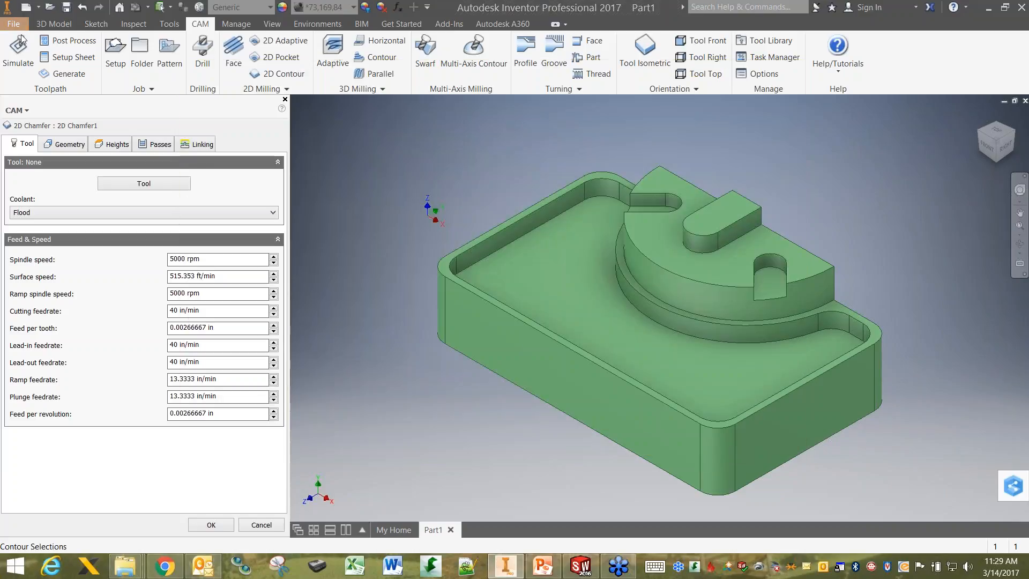
Open the existing Inventor part 2D CHAMFER.ipt from the Chamfer and AnyCAD folder, continuing from its current location
click(14, 24)
key(Escape)
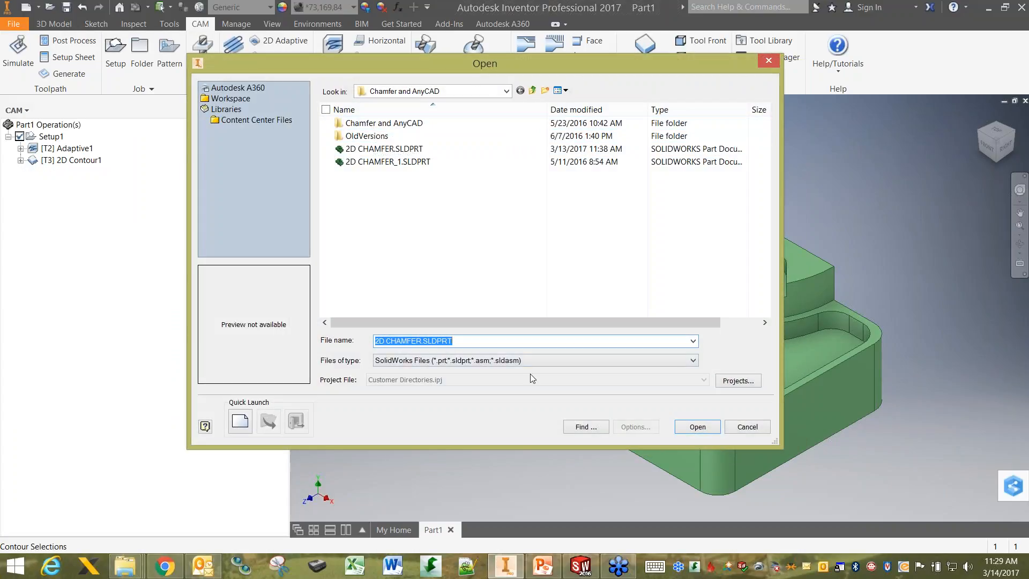
click(537, 359)
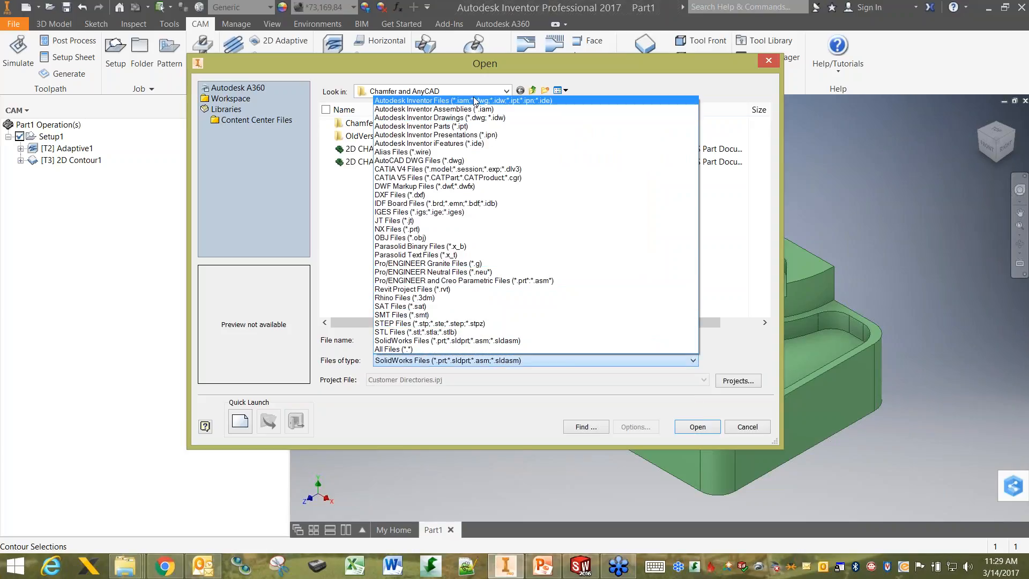
click(407, 100)
click(381, 149)
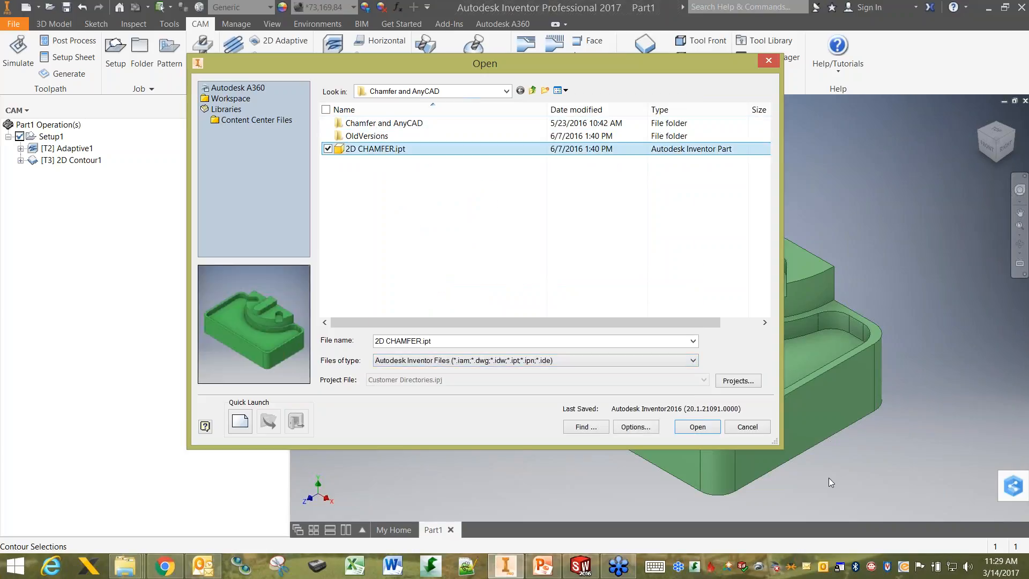
click(697, 427)
click(542, 293)
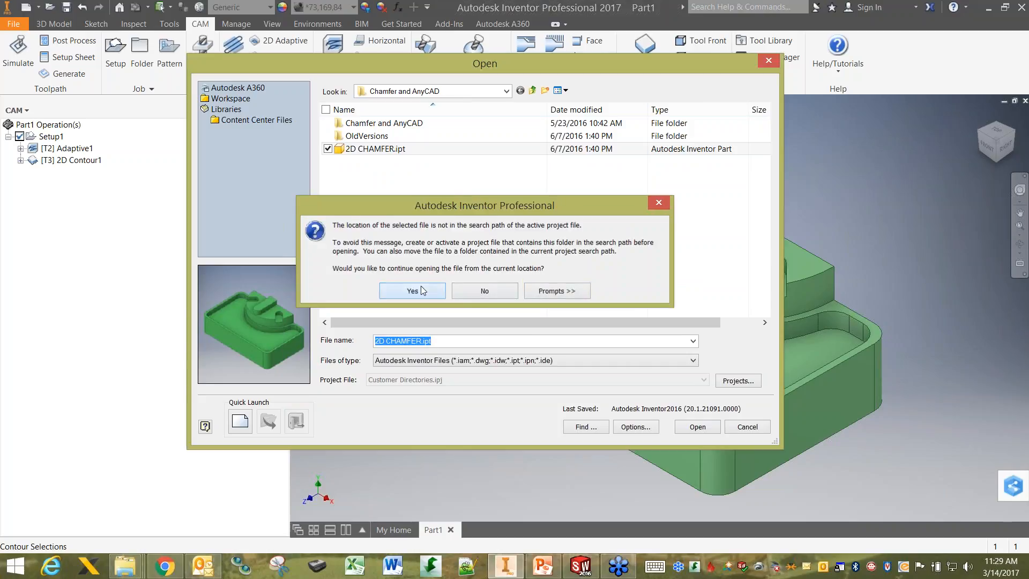
click(420, 291)
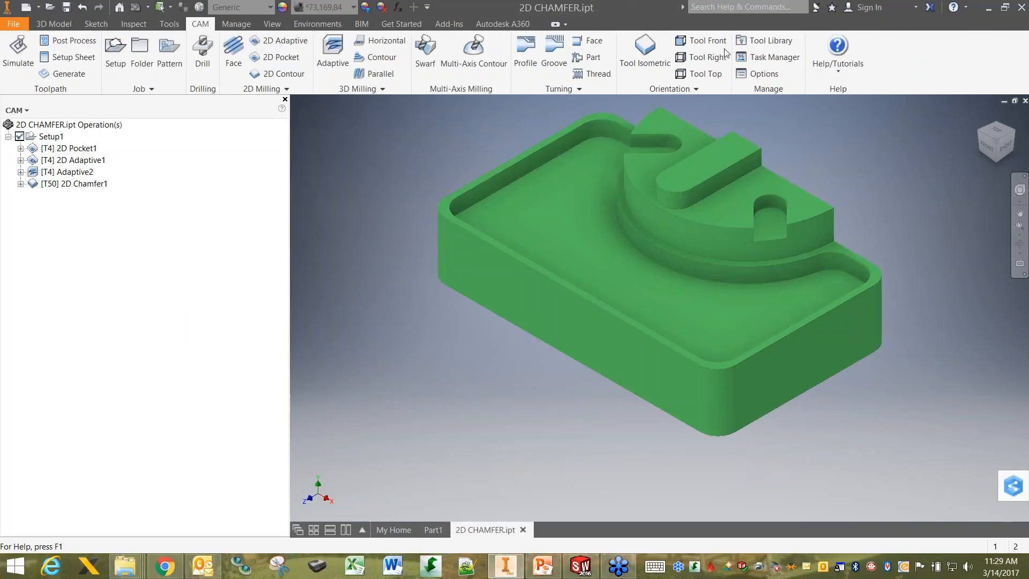
Copy the #50 1/2" 45° chamfer mill from the 2D CHAMFER document's tool library
click(767, 41)
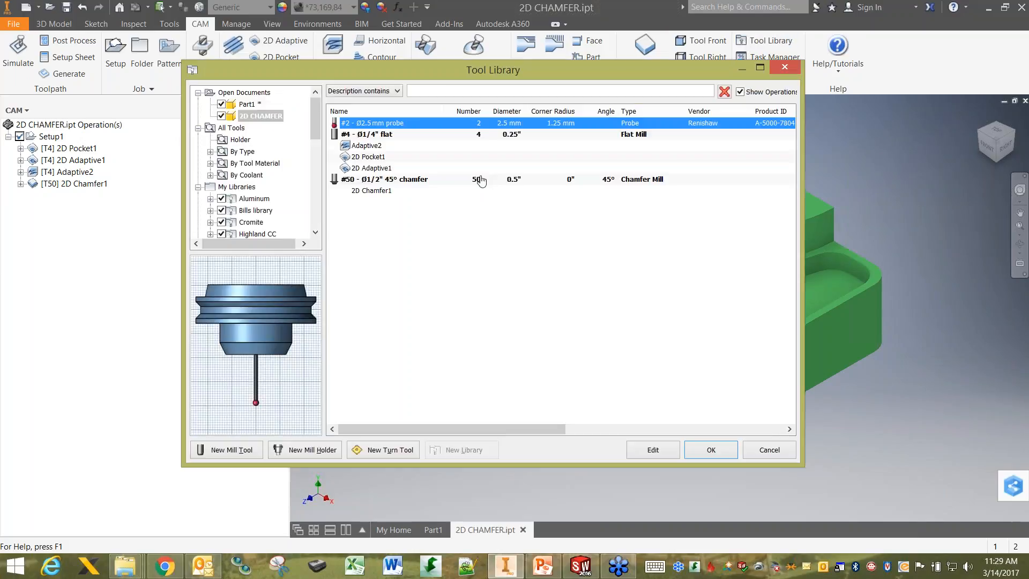
click(405, 183)
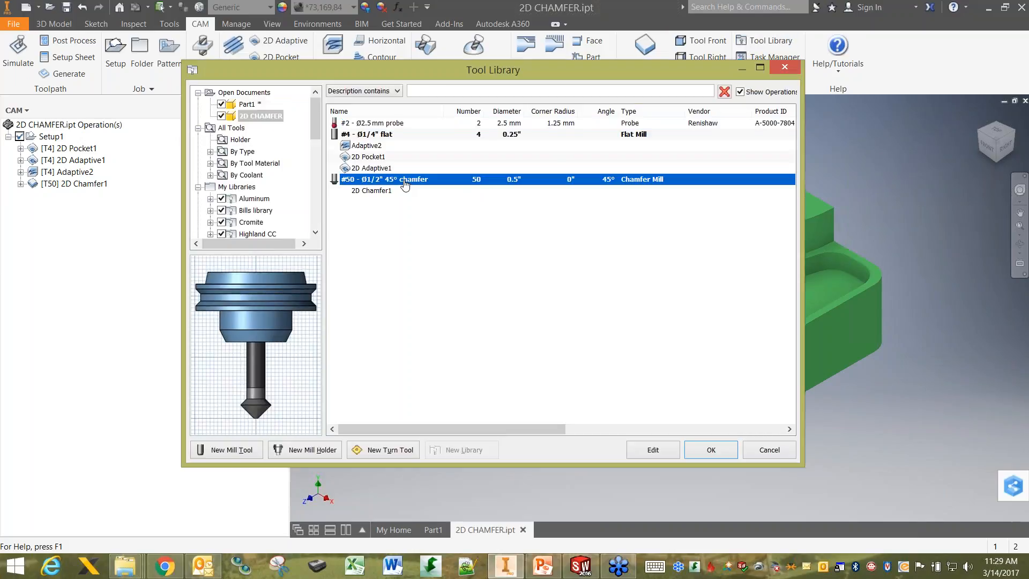
right_click(405, 184)
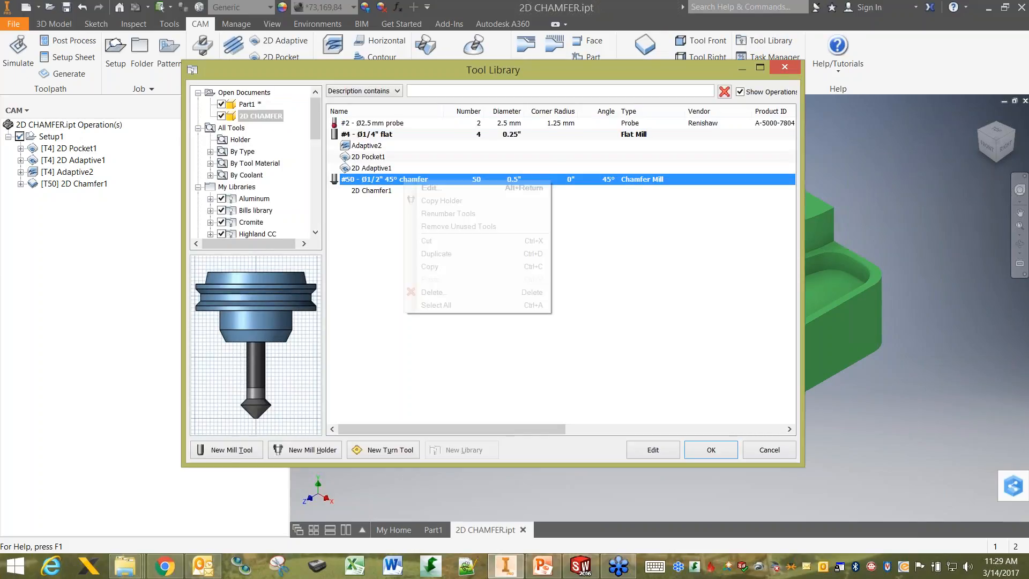
click(432, 266)
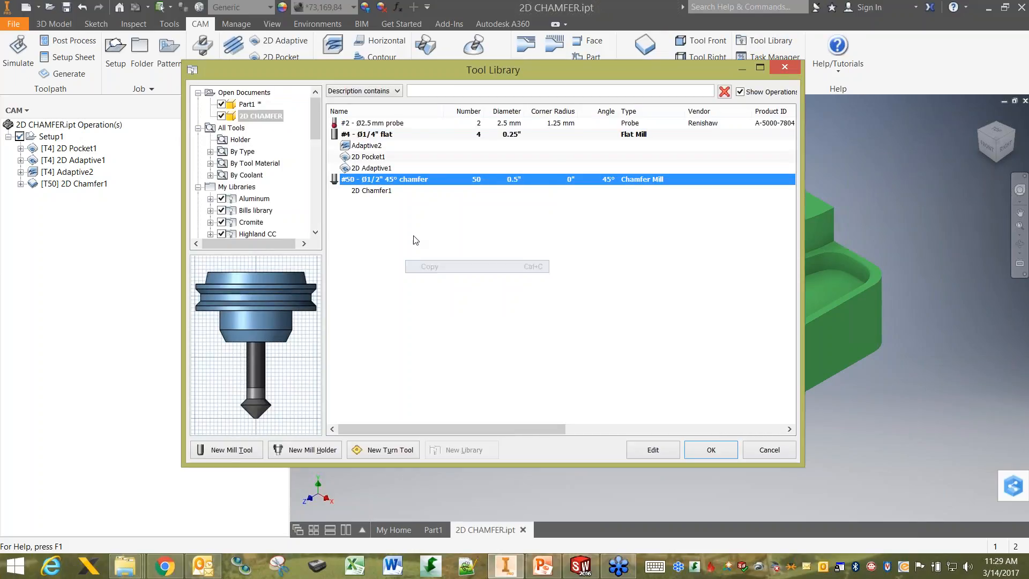
Paste the copied #50 1/2" 45° chamfer mill into the Part1 tool library and accept the library changes
click(231, 105)
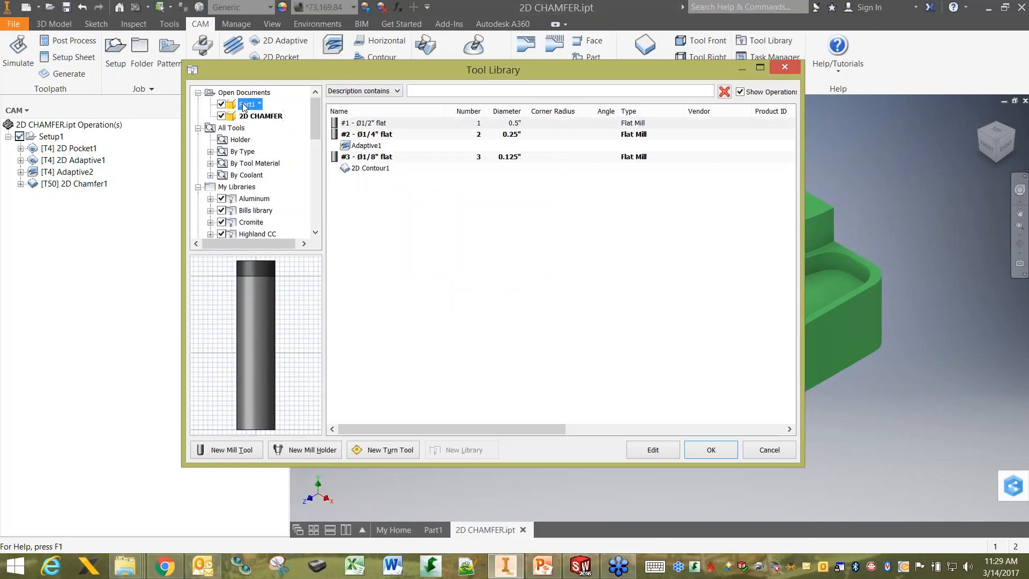
right_click(405, 242)
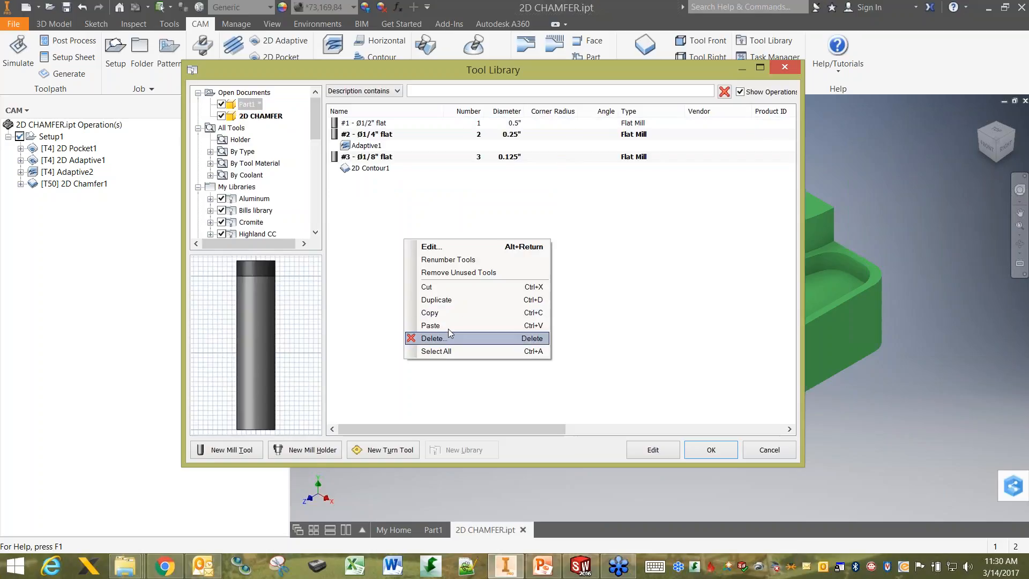
click(448, 313)
right_click(429, 246)
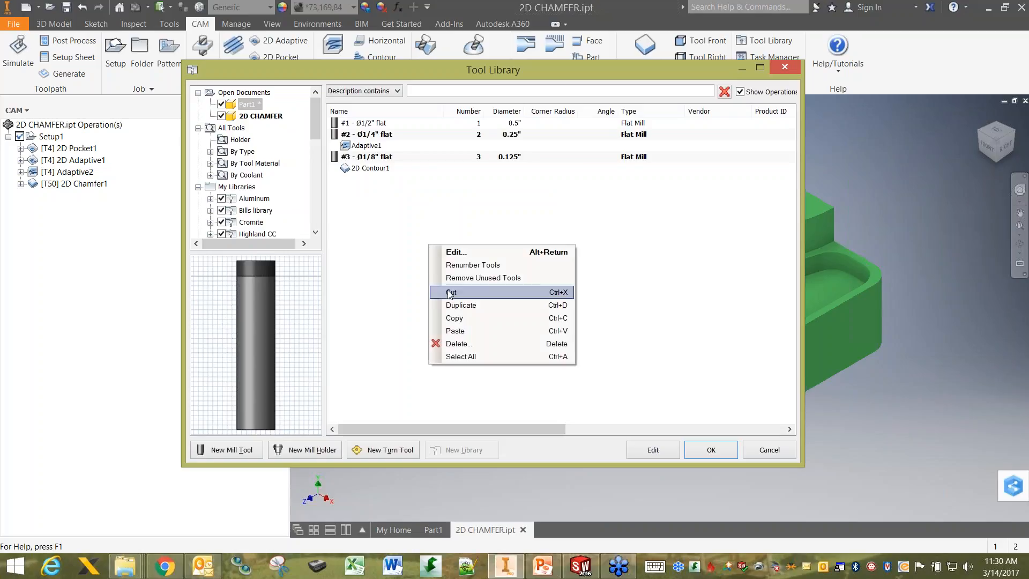
click(455, 331)
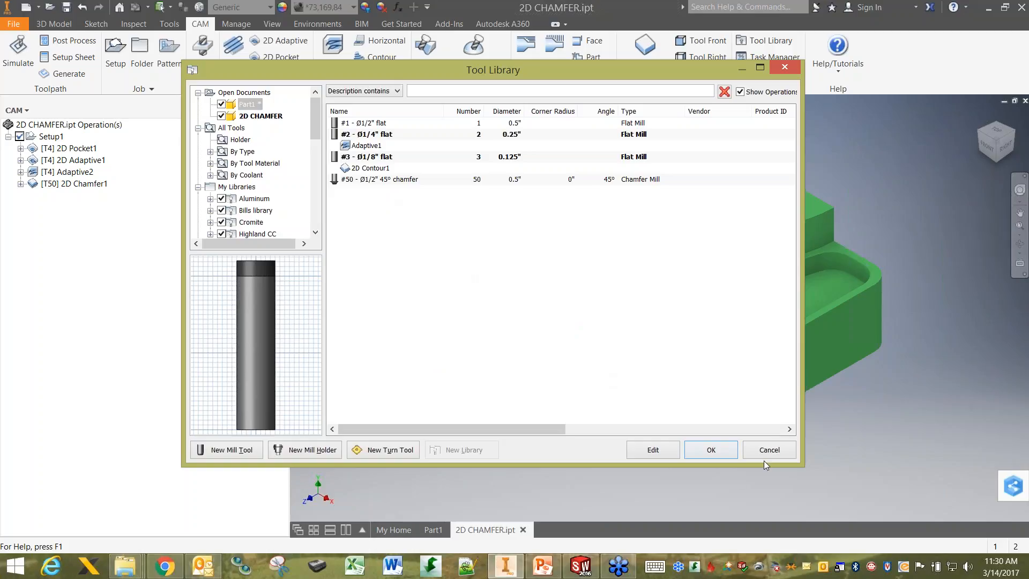
click(711, 449)
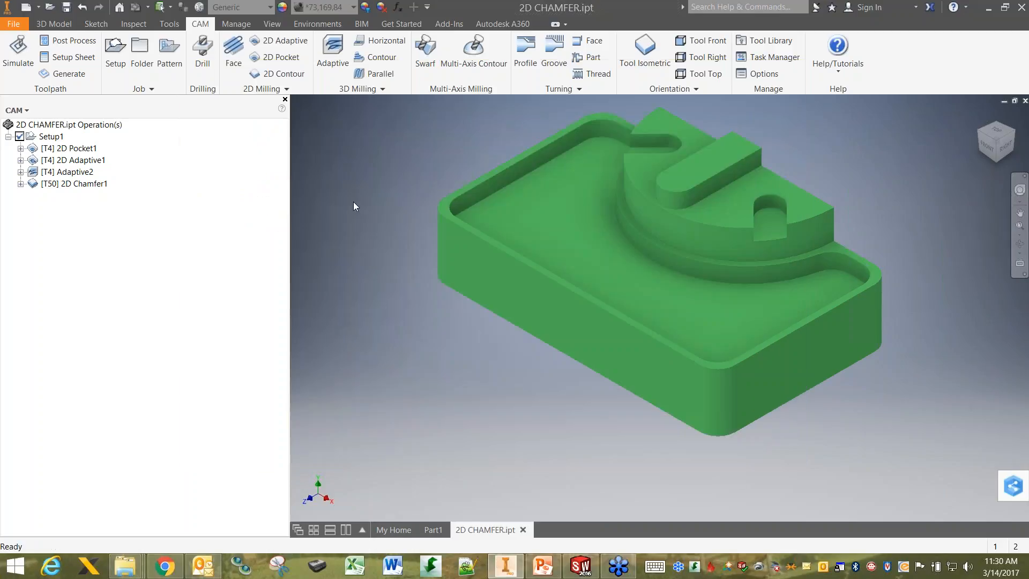
Start a 2D Chamfer operation in the Part1 document and assign it the #50 1/2" 45° chamfer mill
click(433, 529)
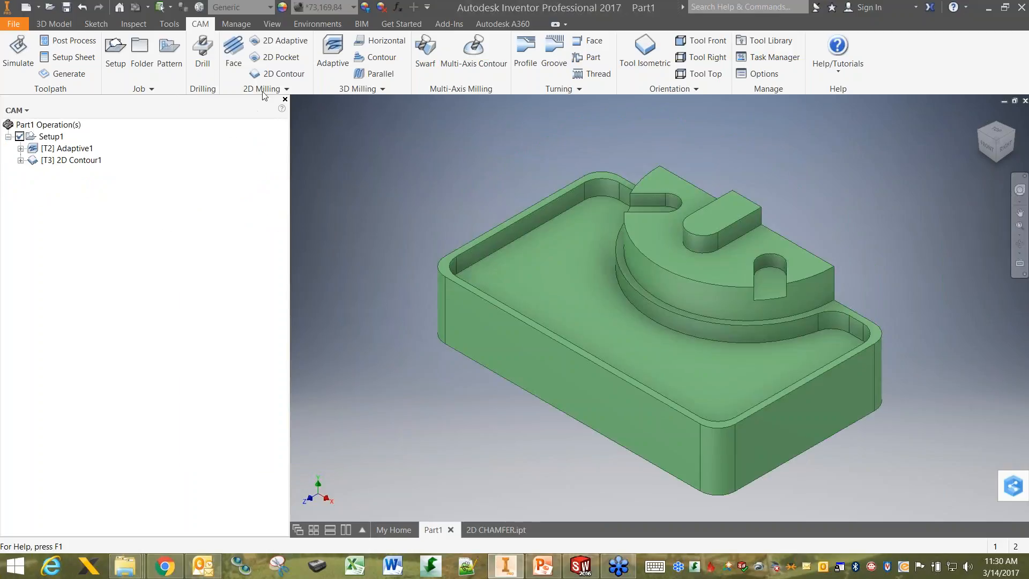
click(284, 88)
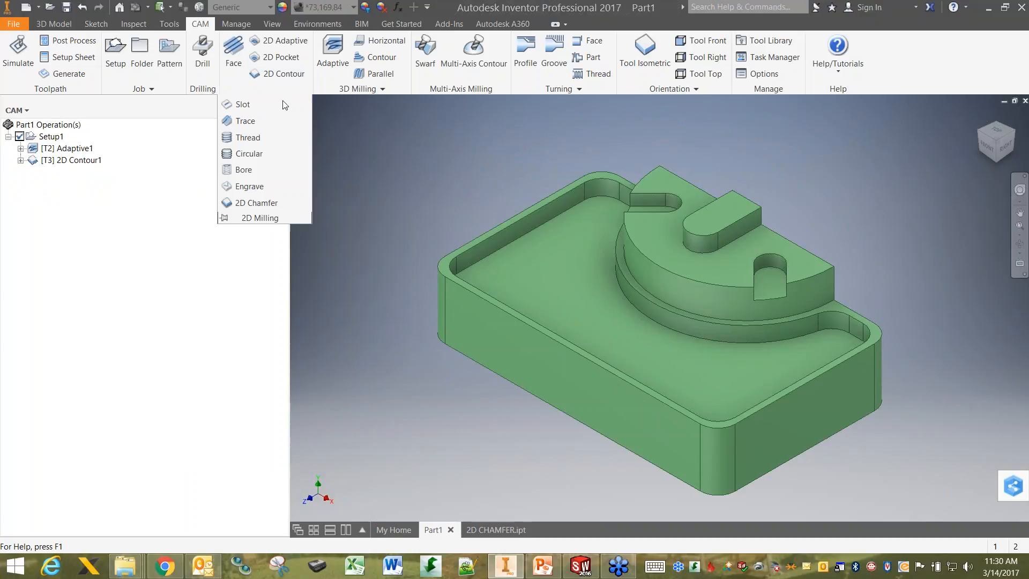
click(260, 204)
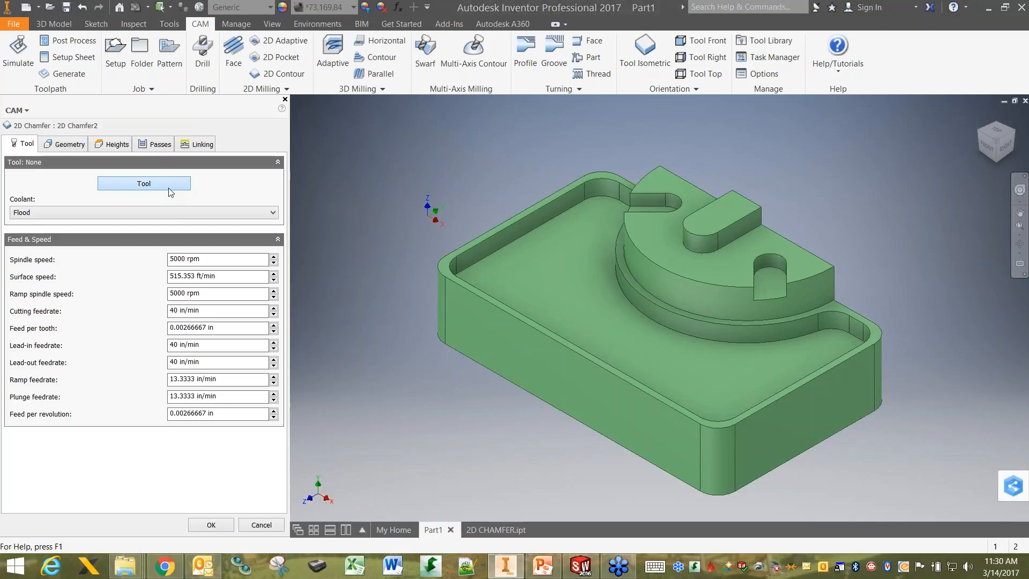
click(143, 184)
click(470, 178)
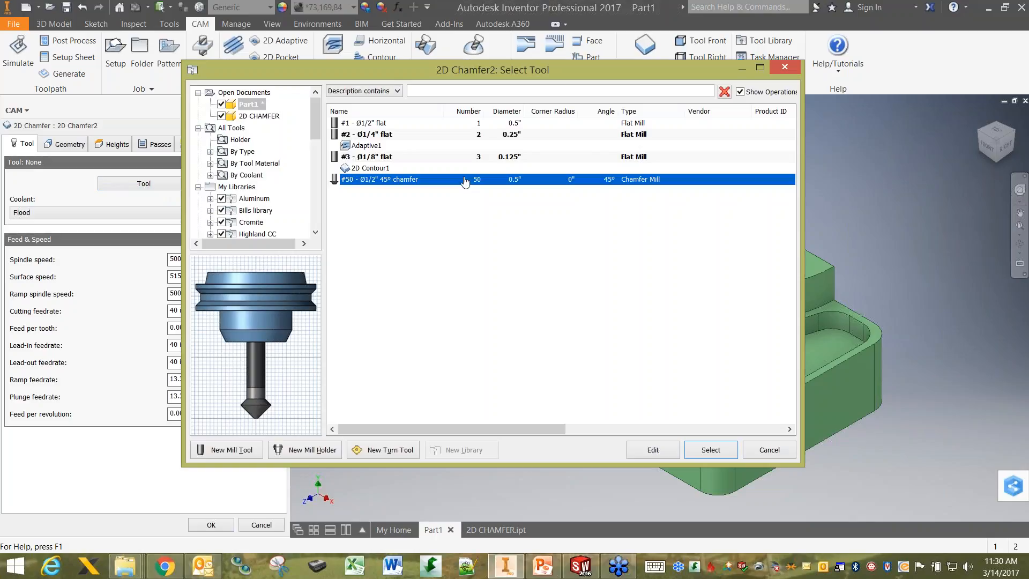
click(710, 450)
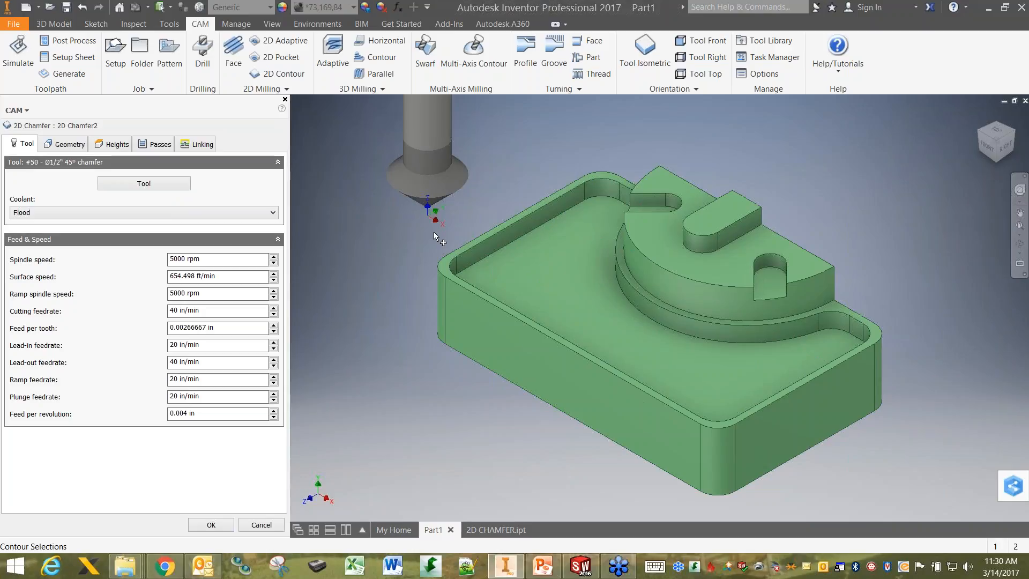
Choose the top outlines of the half-round boss and the raised round-ended boss as the chamfer contours
click(65, 146)
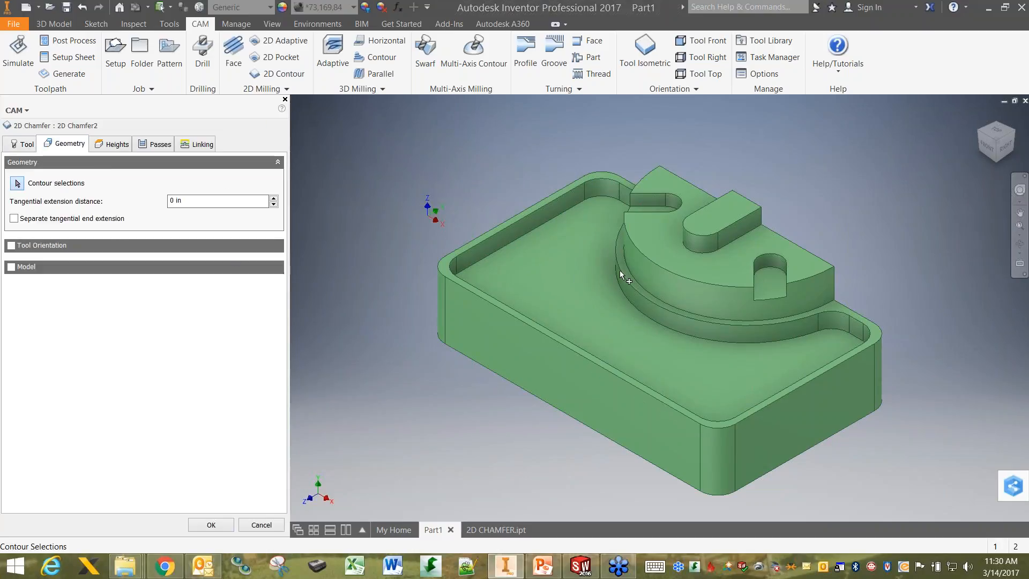
click(687, 275)
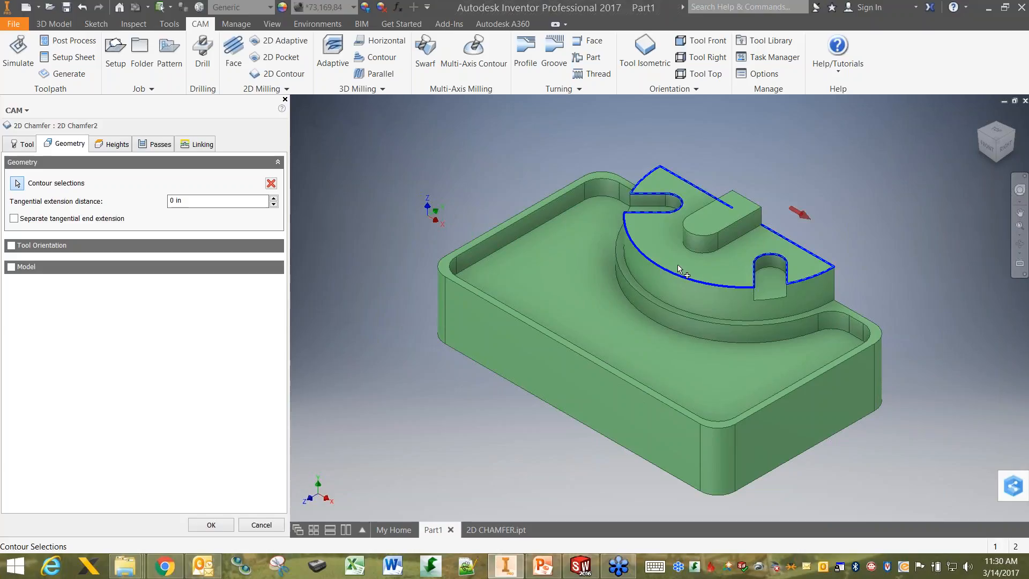
click(722, 229)
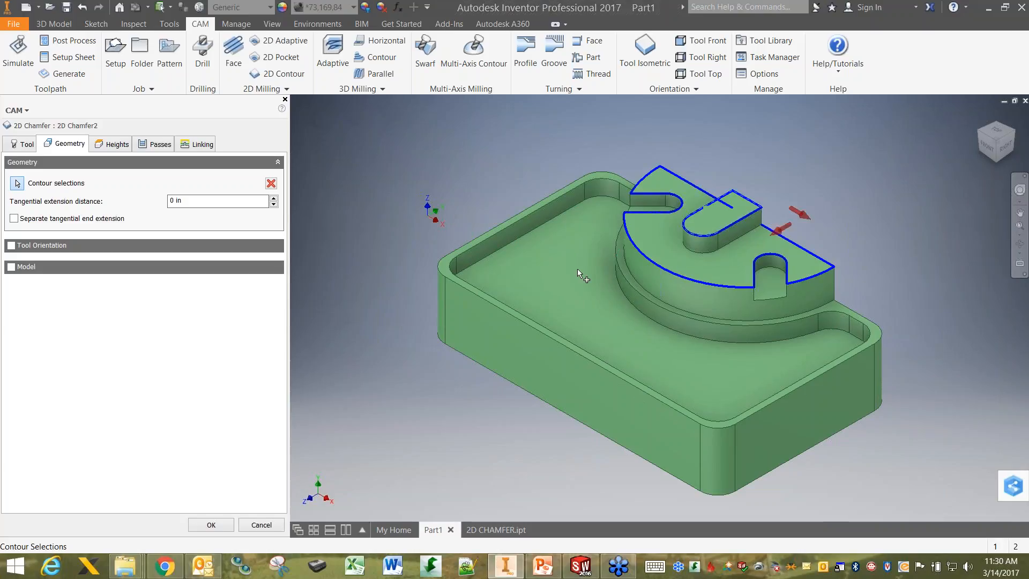
Set the chamfer width and chamfer tip offset to 0.01 in and accept the 2D Chamfer operation
click(153, 145)
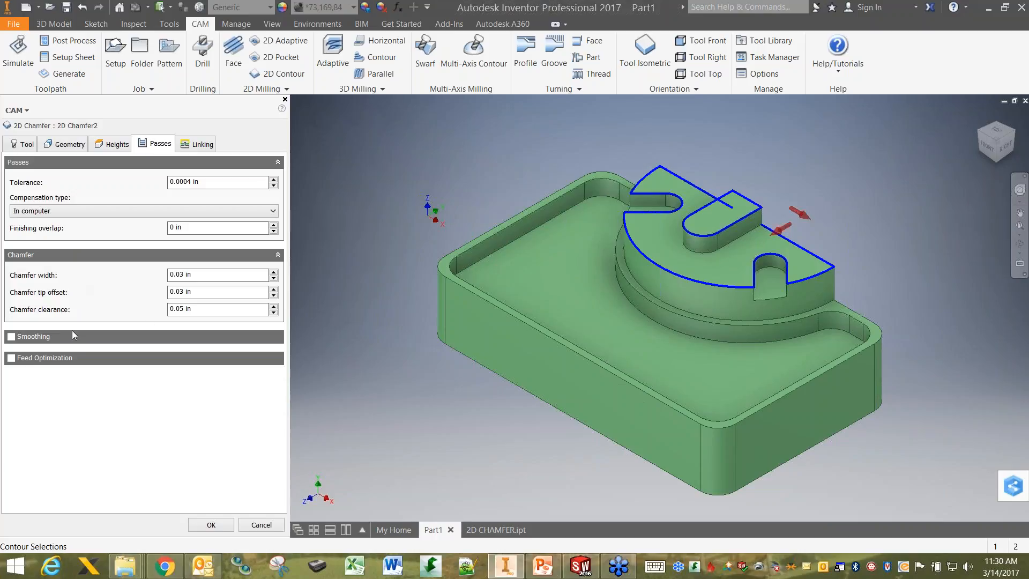
click(206, 276)
text(.01)
key(Tab)
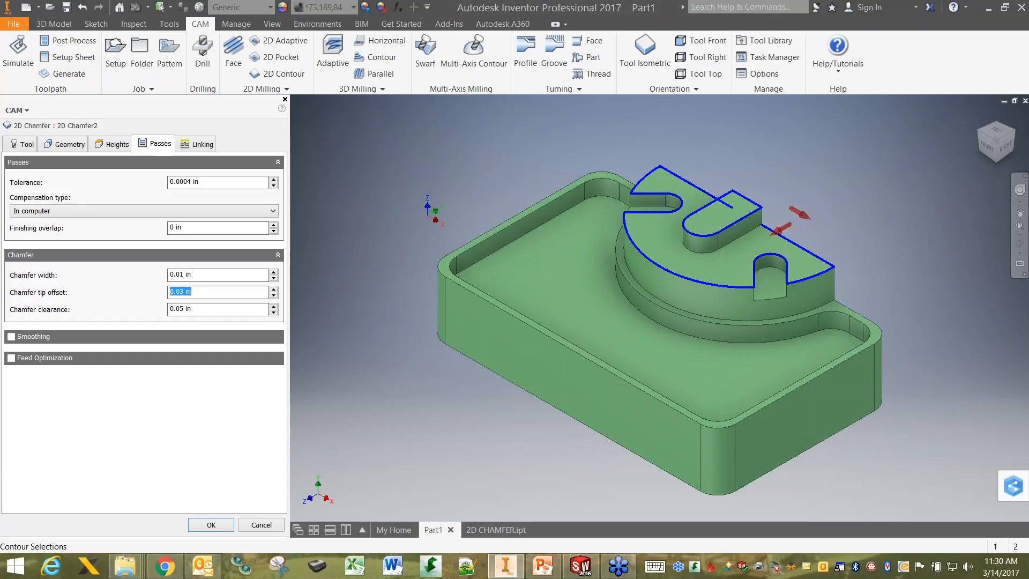
text(.01)
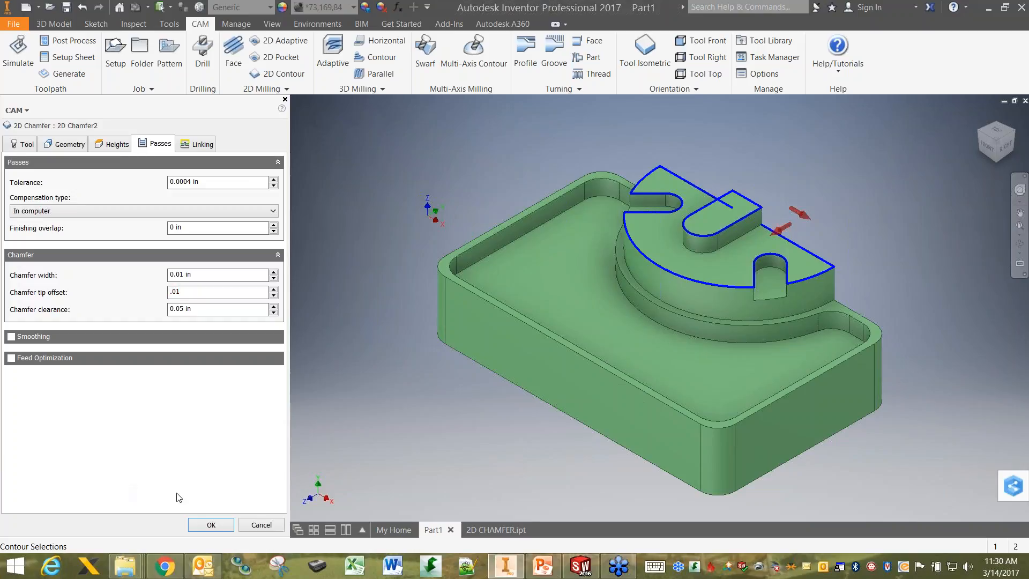
click(199, 524)
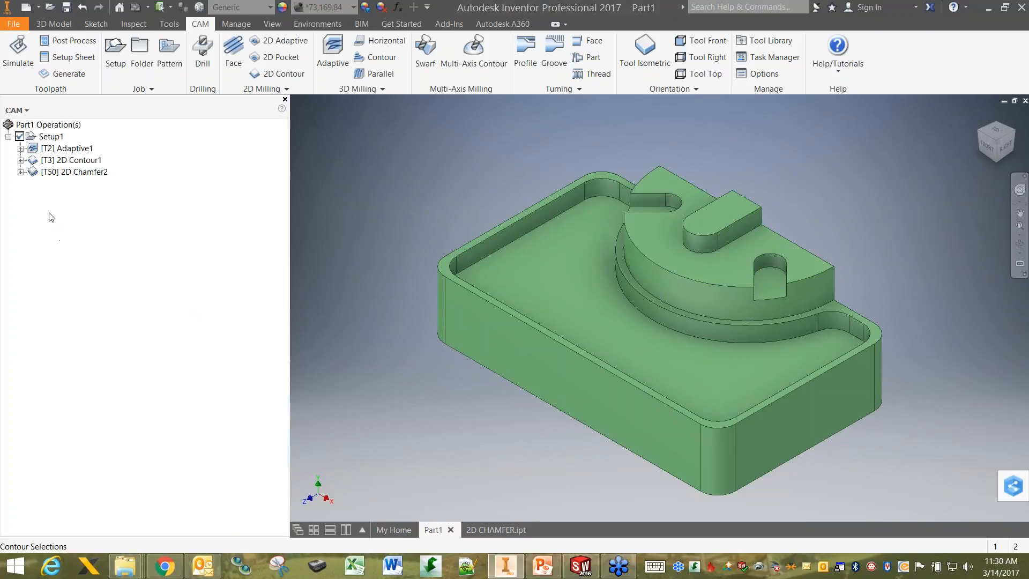
Simulate all operations of Setup1, skipping ahead to the chamfer operation and playing it through, and close the simulation
click(49, 173)
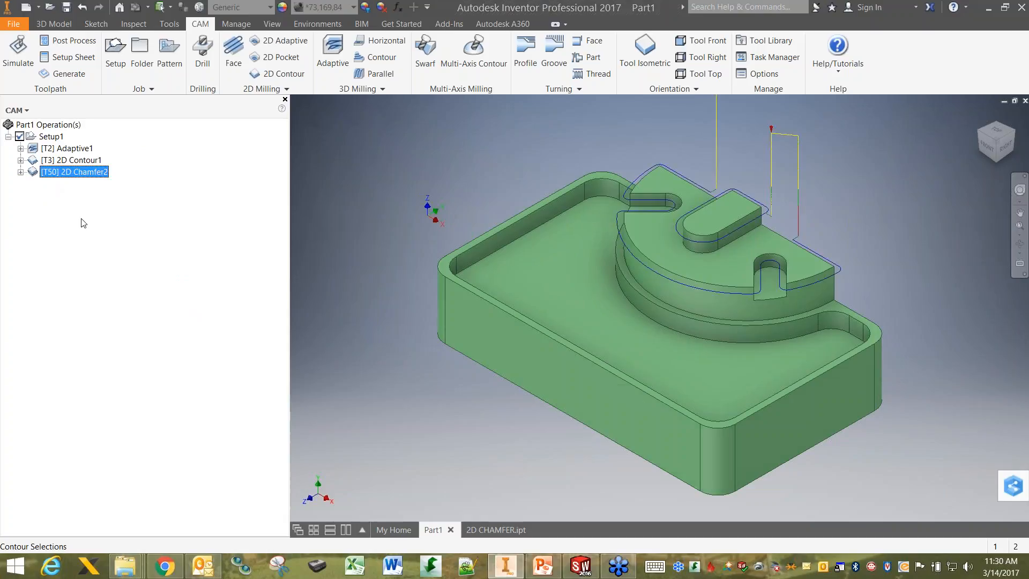
click(51, 138)
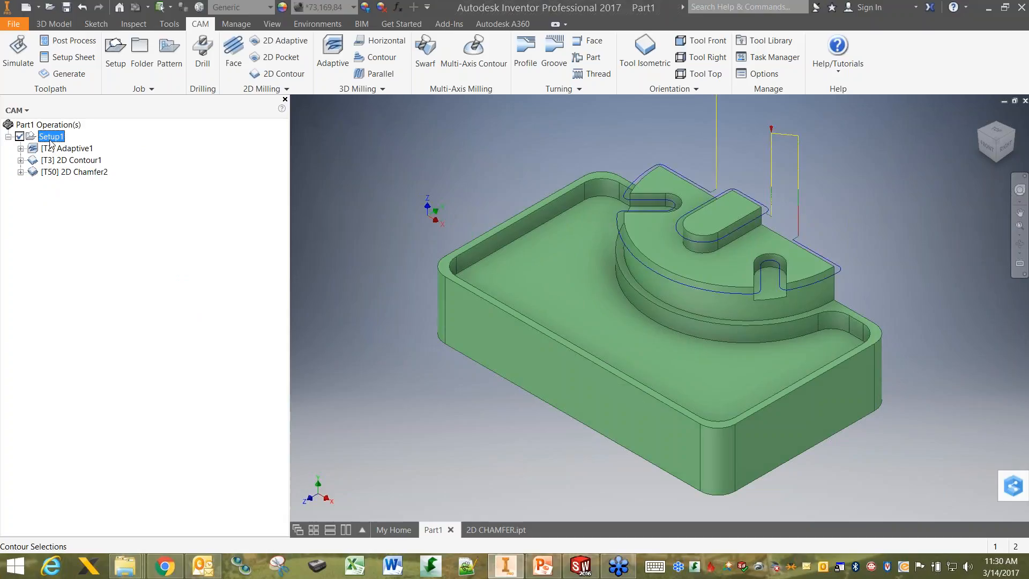
click(23, 63)
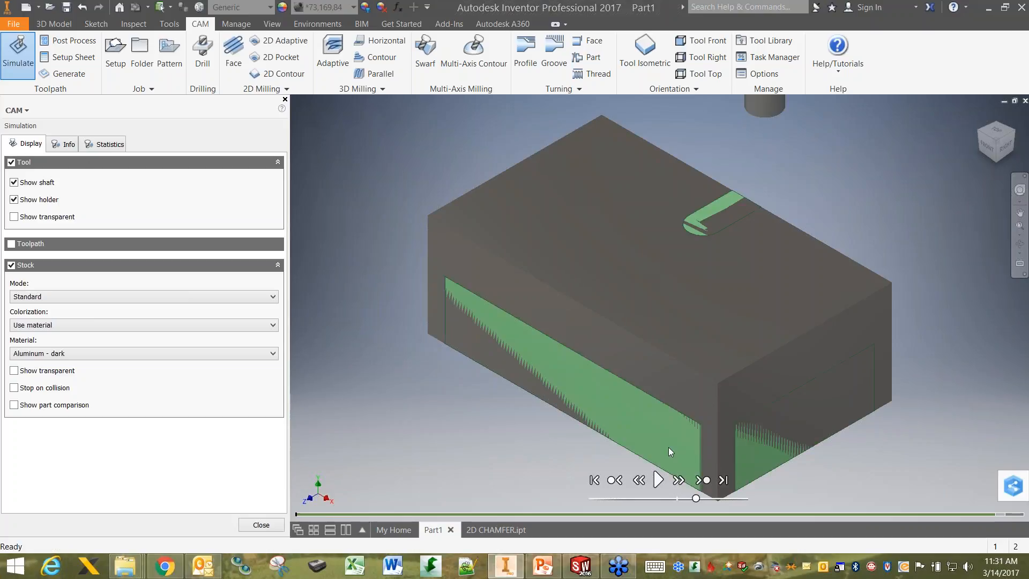
click(706, 483)
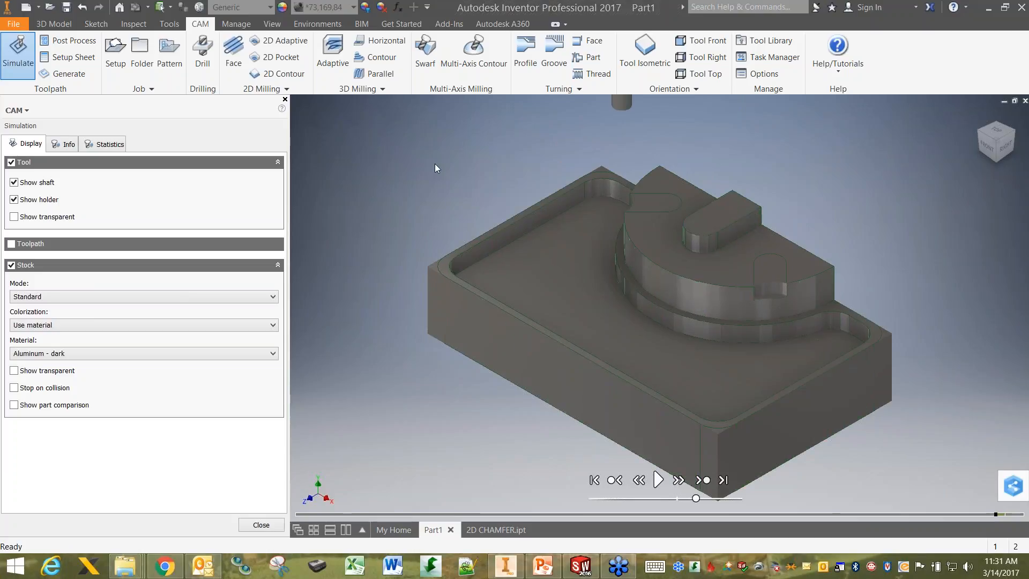
click(659, 480)
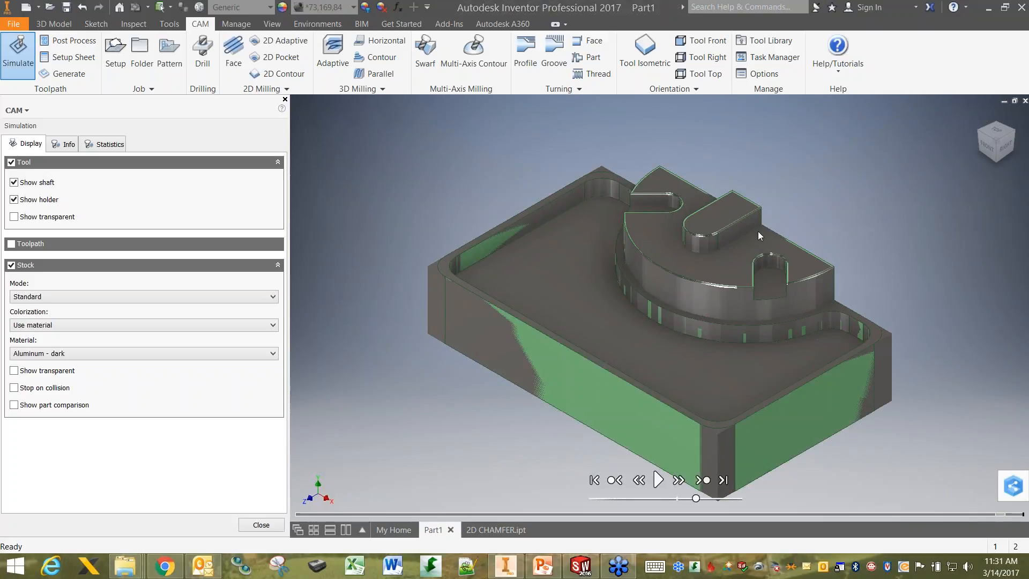
click(246, 523)
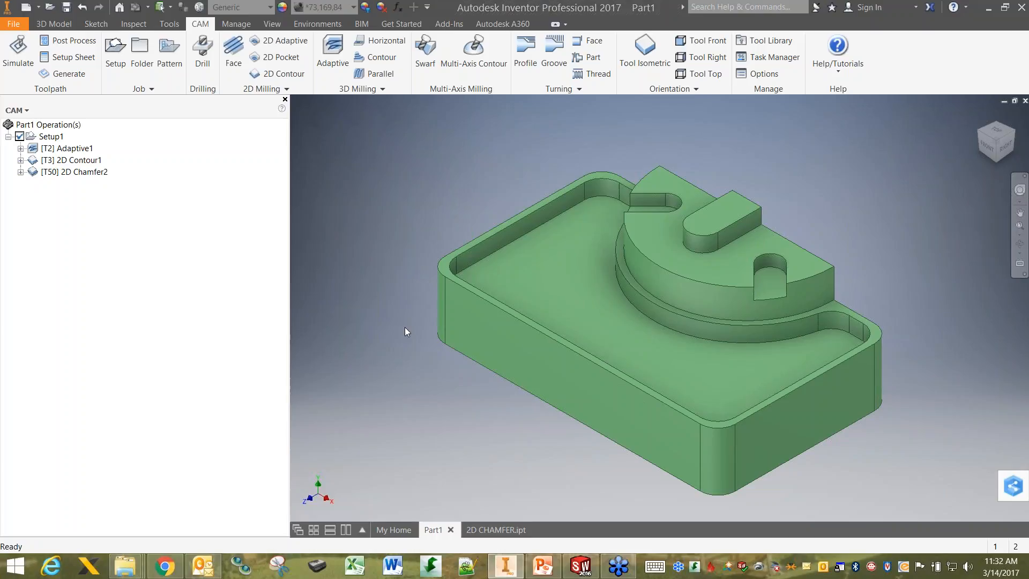
Switch to SOLIDWORKS and set the base rectangle's length in Sketch1 of Boss-Extrude1 to 4 in, exiting the sketch
click(577, 572)
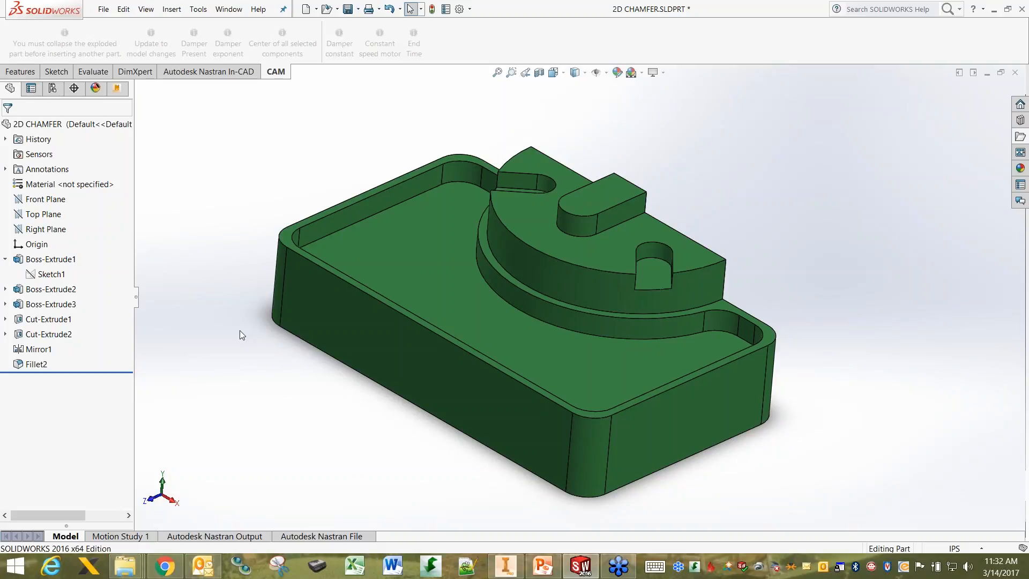
click(5, 289)
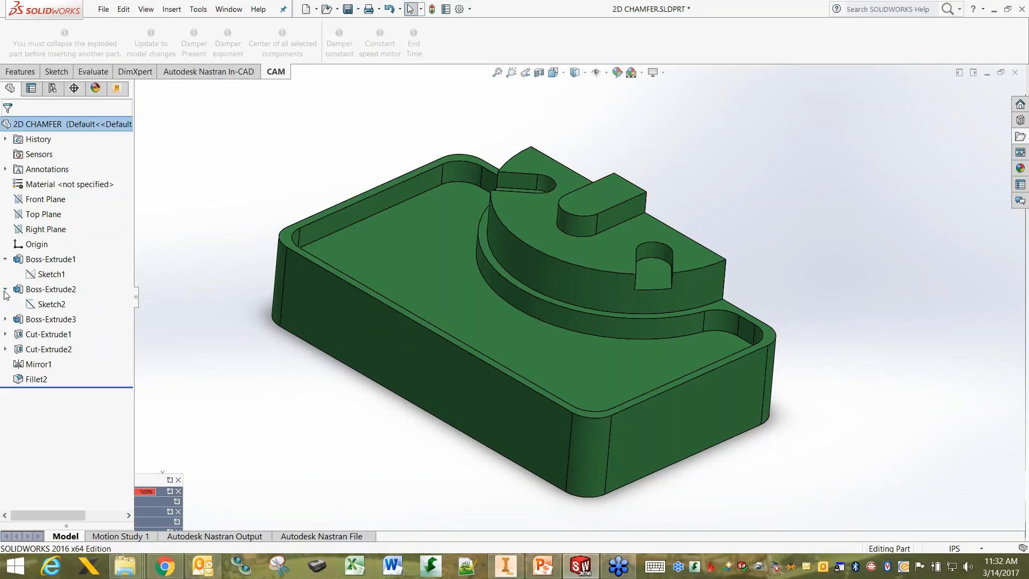
double_click(45, 279)
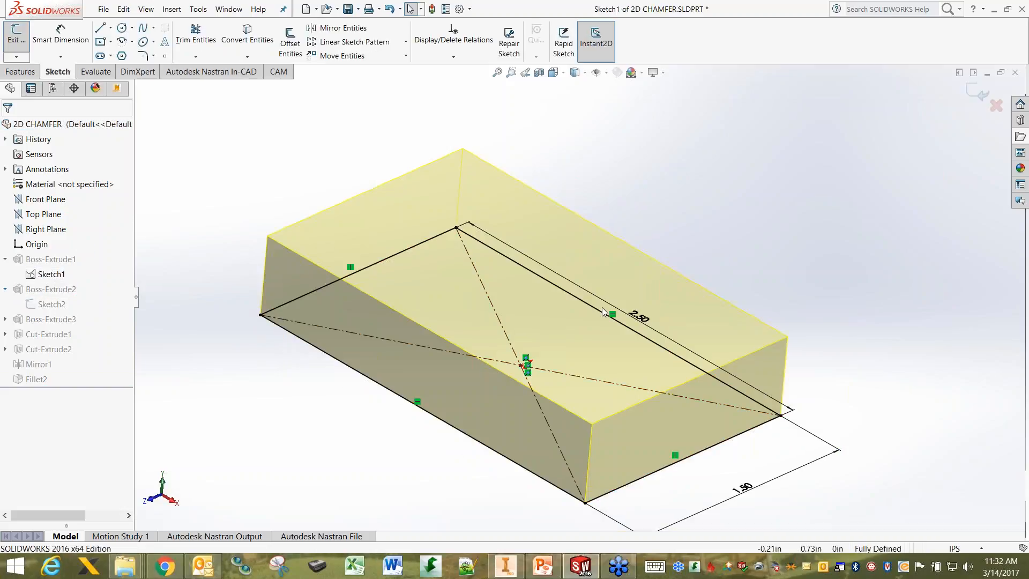
click(642, 317)
text(4)
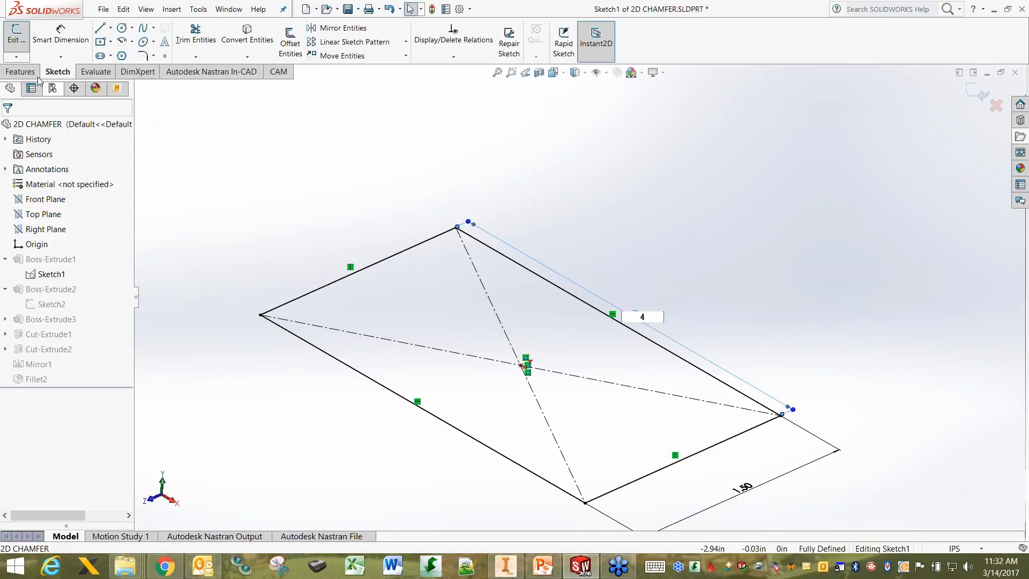
click(16, 33)
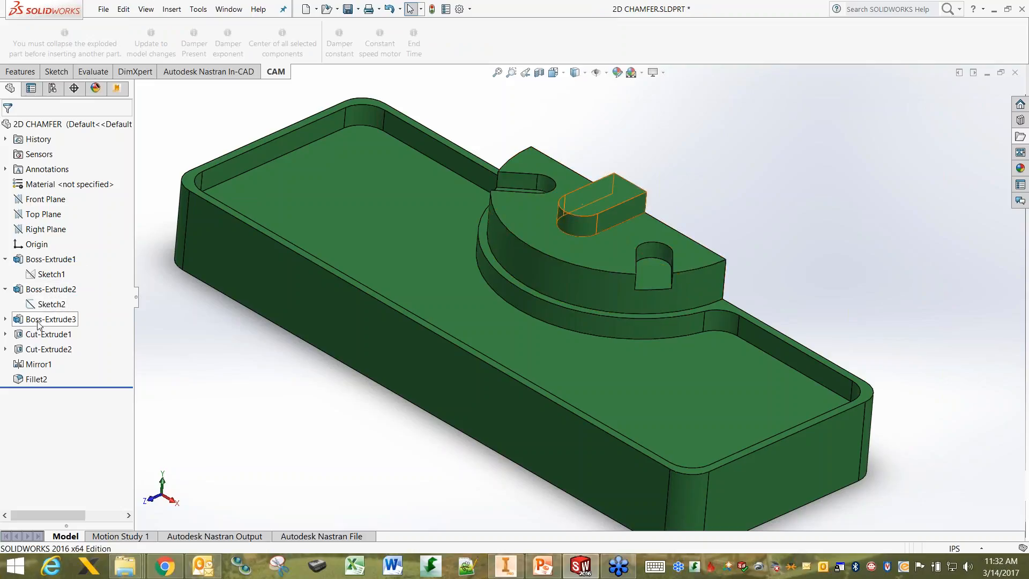
Set the length of the round-ended profile in Sketch3 of Boss-Extrude3 to 0.75 in and exit the sketch
click(6, 319)
click(52, 334)
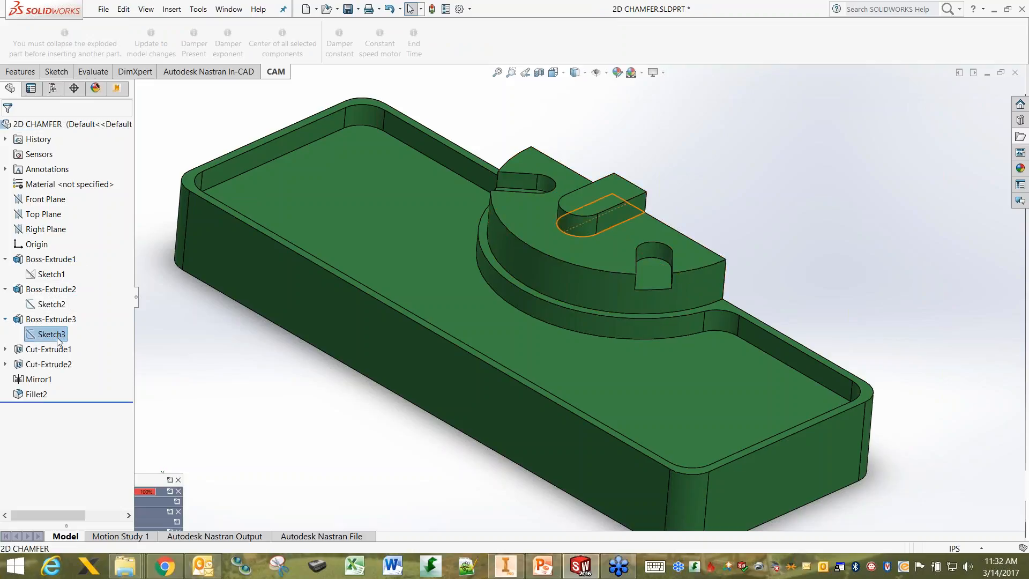
click(100, 327)
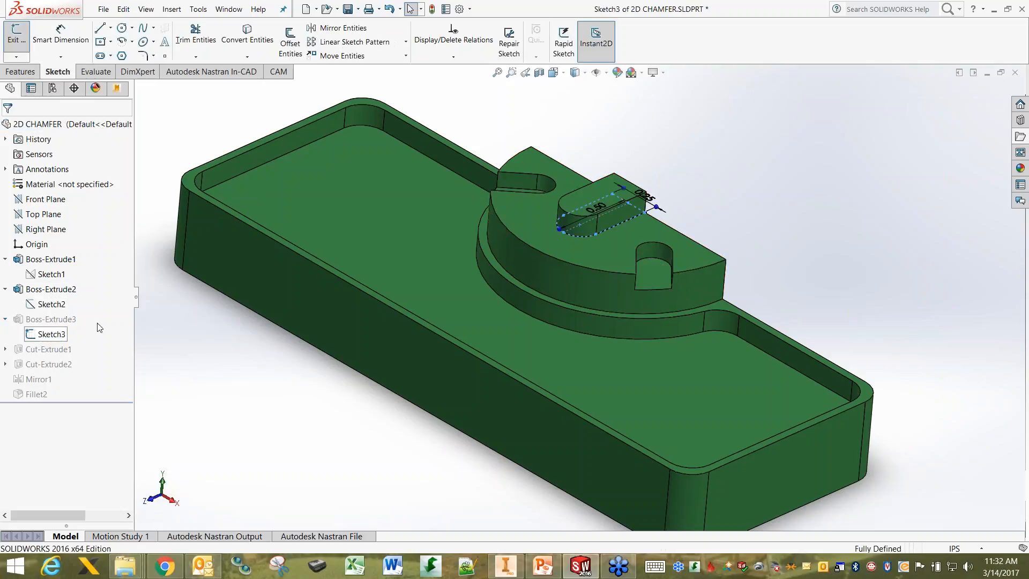
click(601, 210)
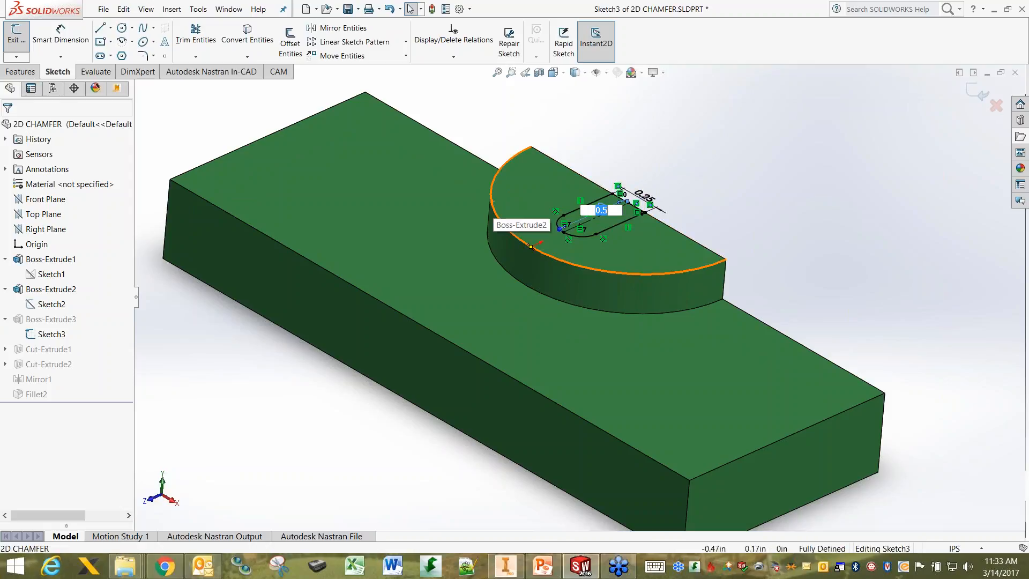
key(BackSpace)
text(.75)
key(Return)
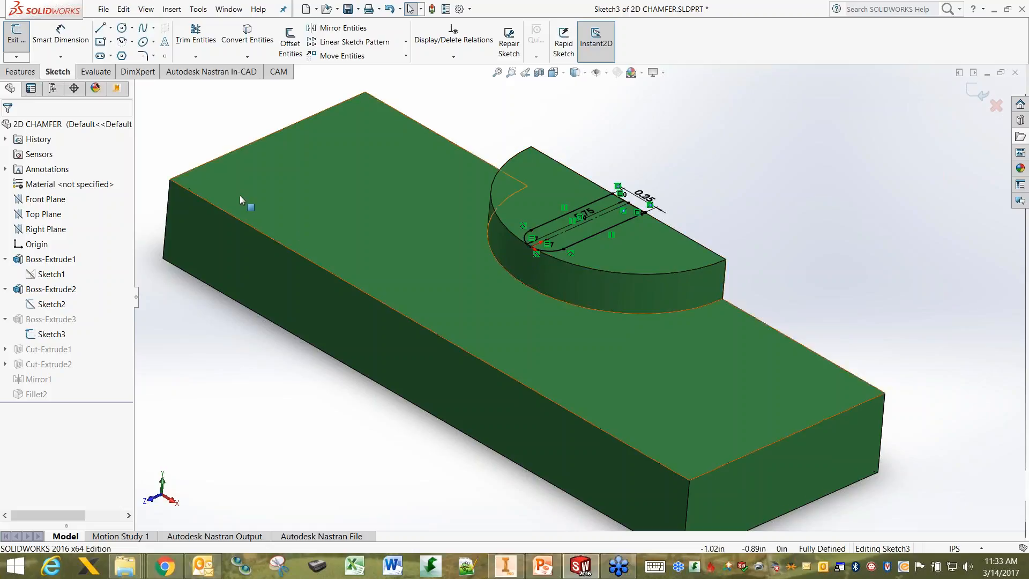
click(15, 33)
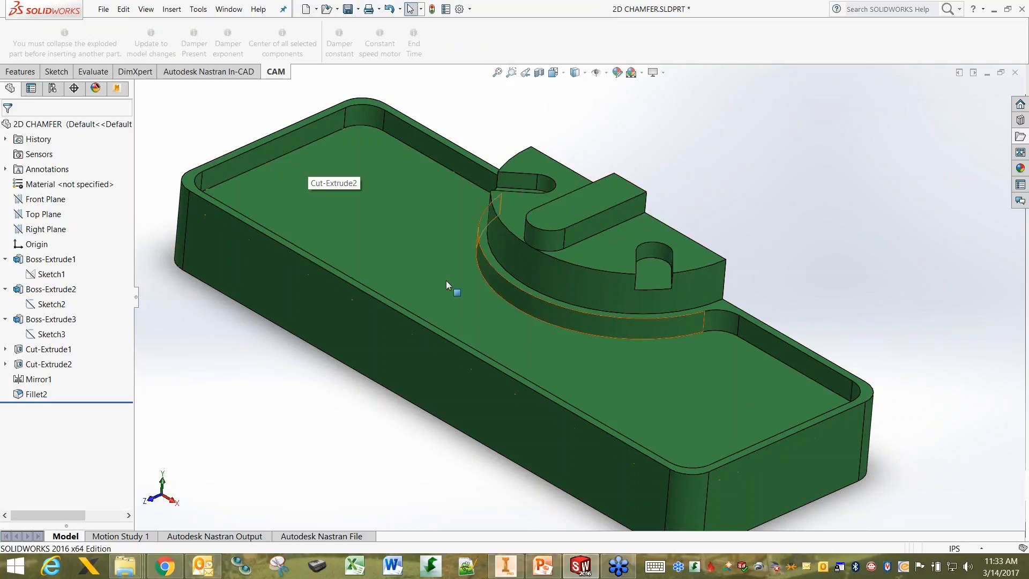
Save the modified 2D CHAMFER.SLDPRT part and switch back to Part1 in Inventor
click(103, 9)
click(143, 121)
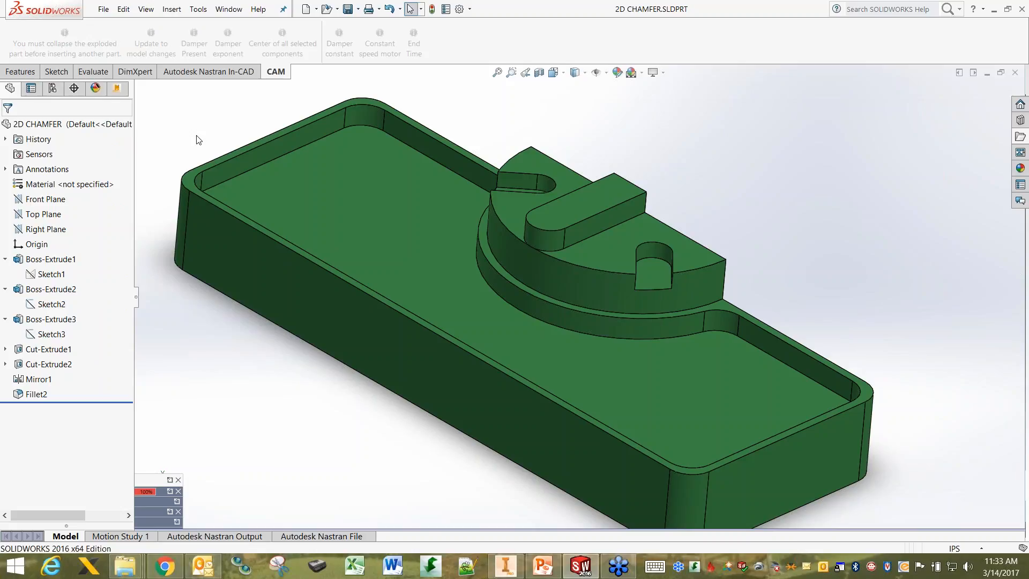
click(508, 570)
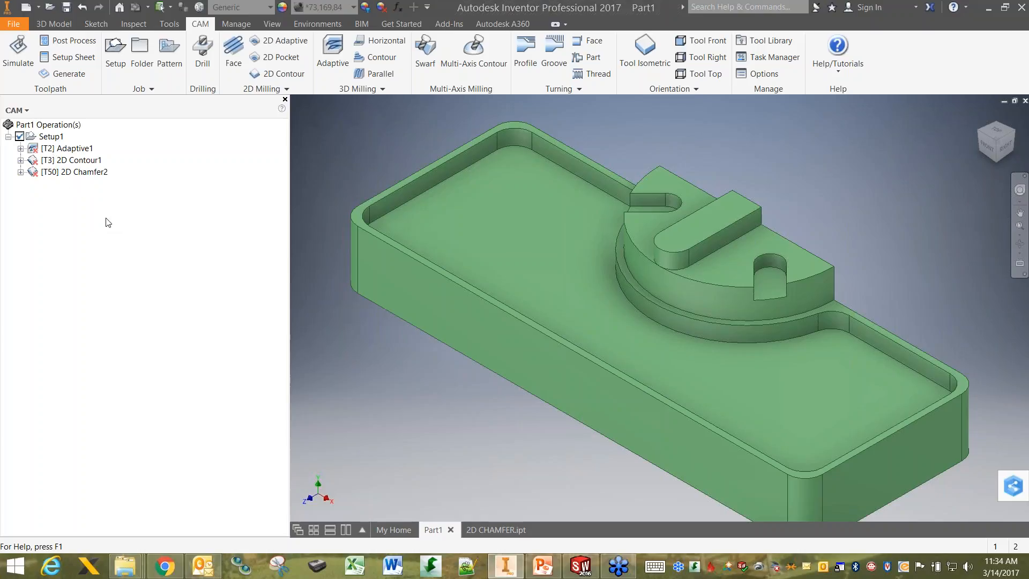
Regenerate all toolpaths of Setup1 and preview the Adaptive1 toolpath on the resized part
click(48, 137)
click(67, 74)
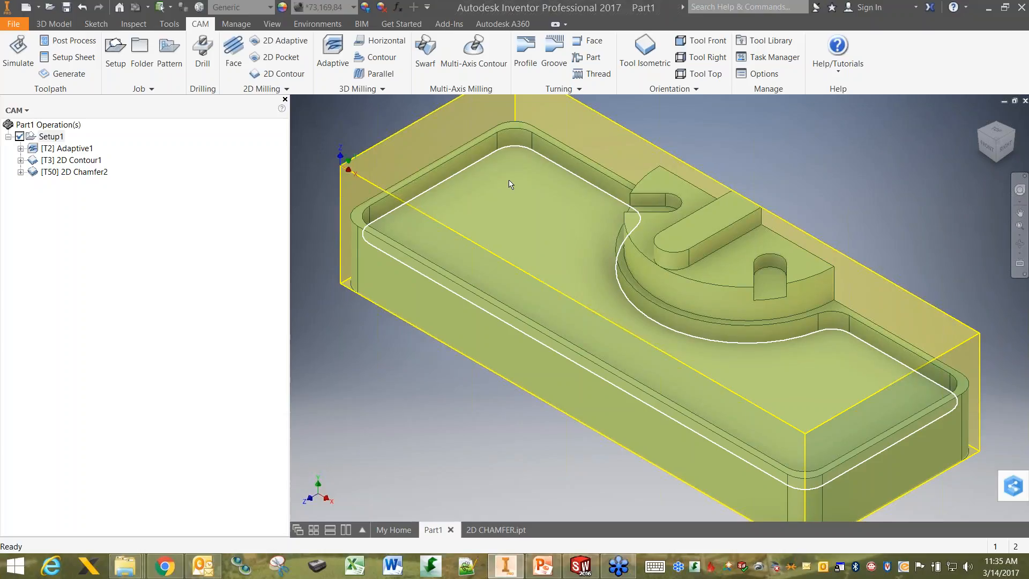
click(20, 148)
click(64, 183)
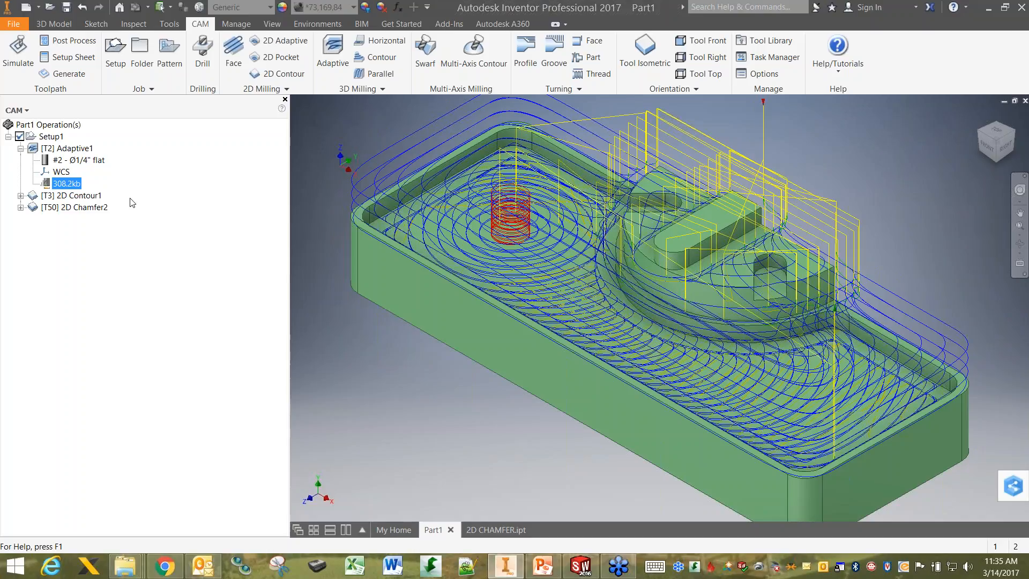
click(21, 149)
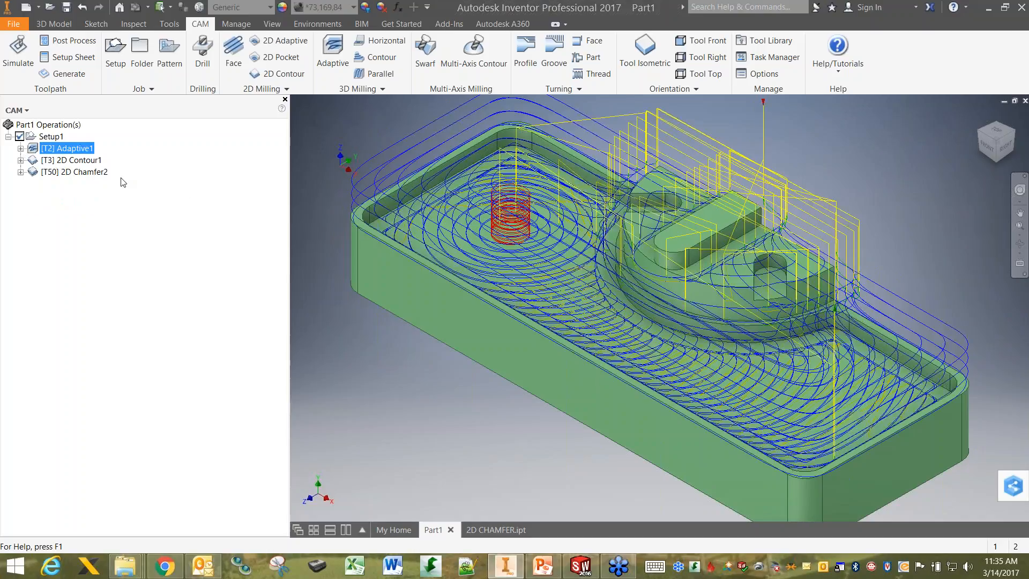
click(116, 237)
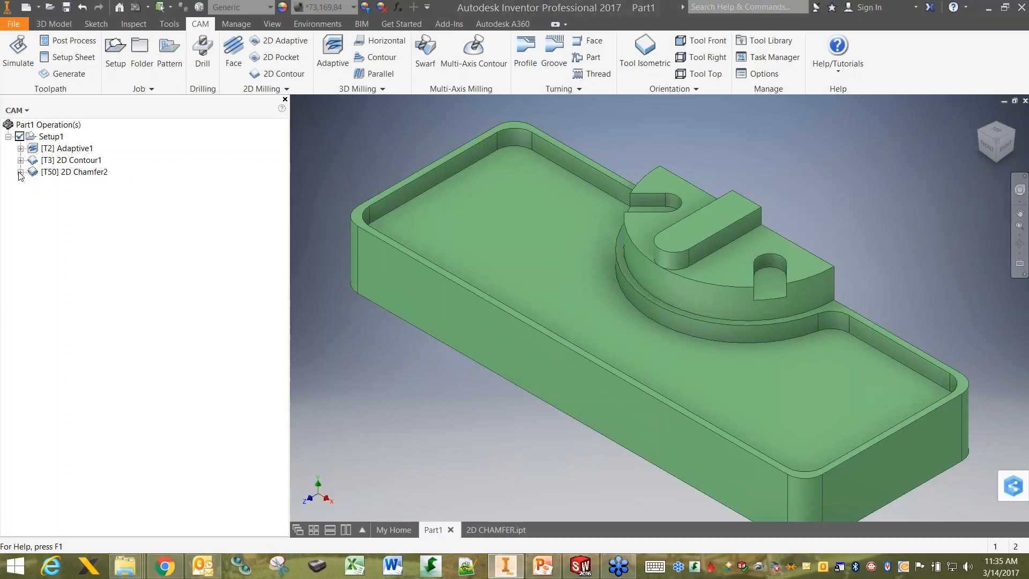
Display the 2D Chamfer2 toolpath and inspect it around the half-round boss and the round-ended raised feature
click(21, 172)
click(62, 207)
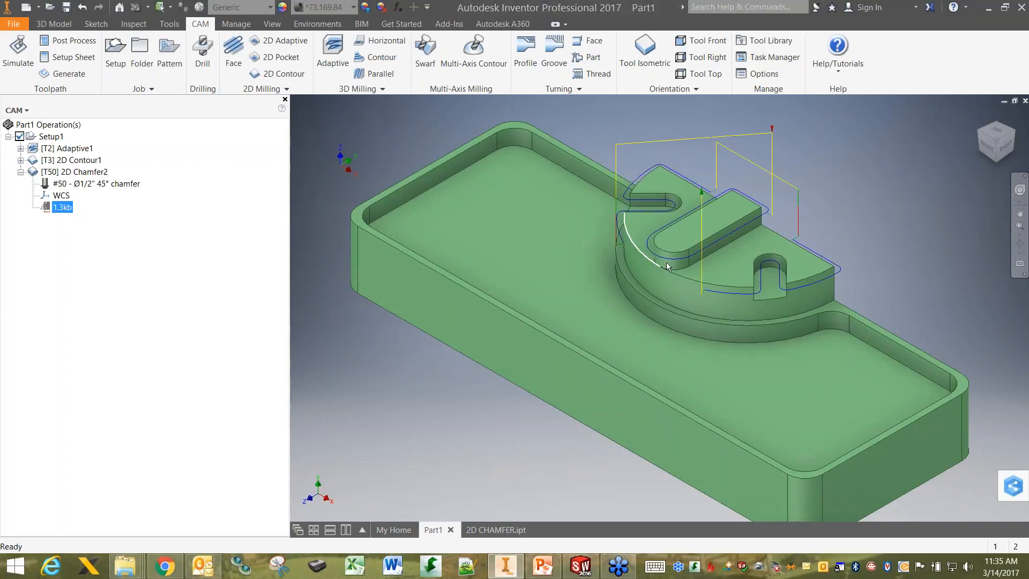
scroll(926, 220, down, 3)
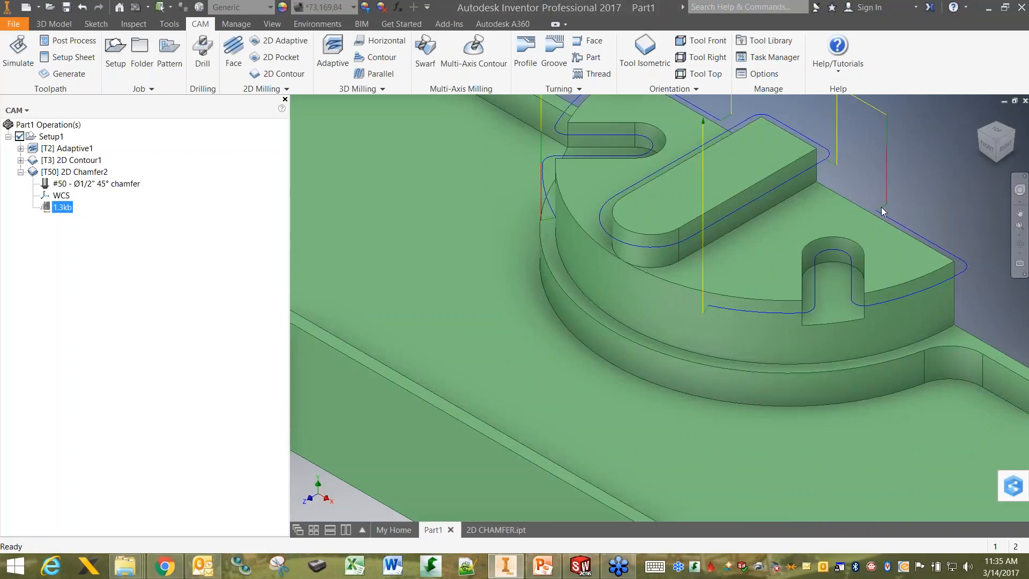
Simulate the 2D Chamfer2 operation with the stock hidden, adjusting the playback speed, and close the simulation
click(18, 54)
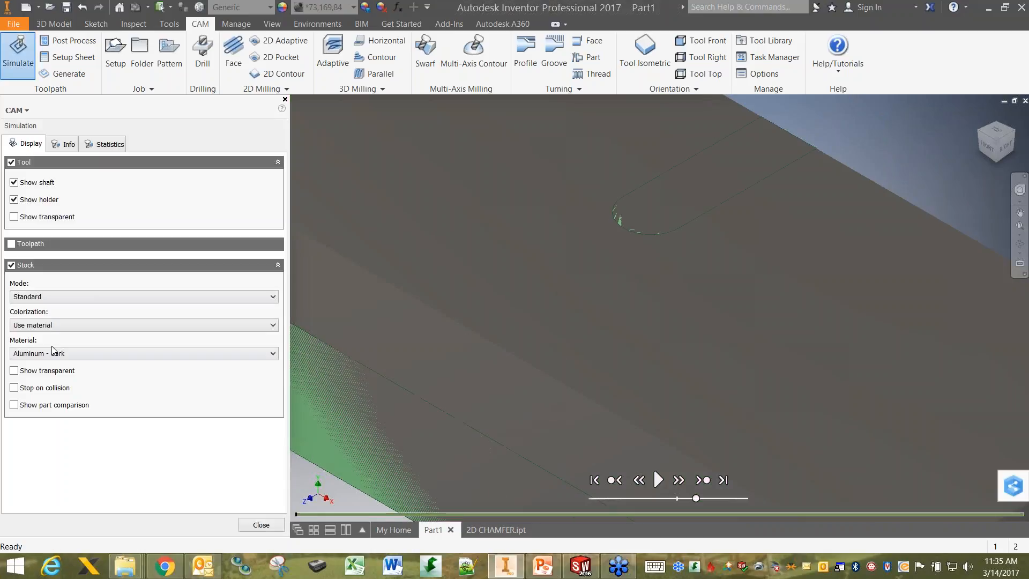
click(11, 265)
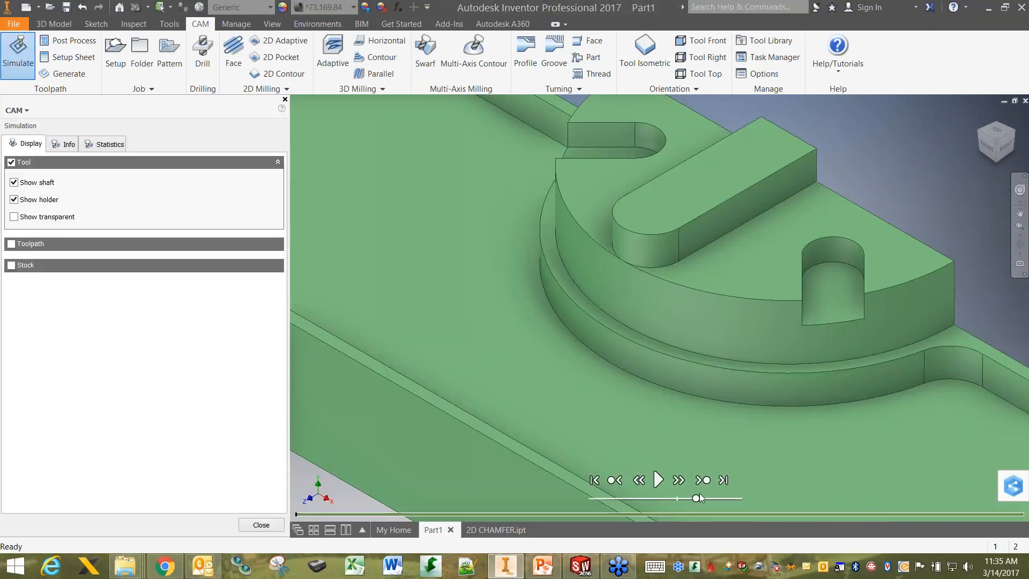
click(660, 482)
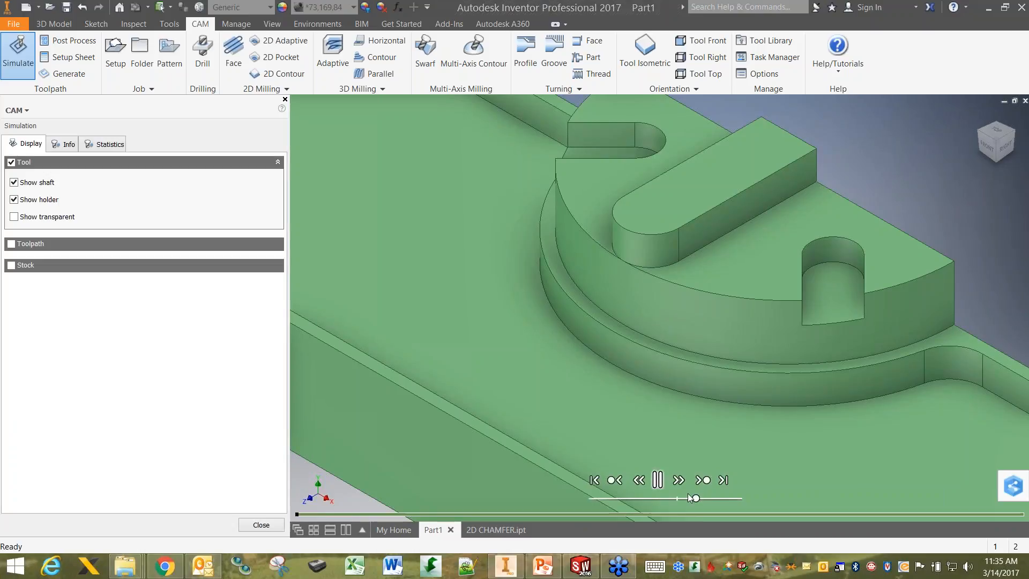
drag(696, 497, 715, 500)
mouse_move(717, 500)
mouse_down()
mouse_move(635, 498)
mouse_move(689, 500)
mouse_up()
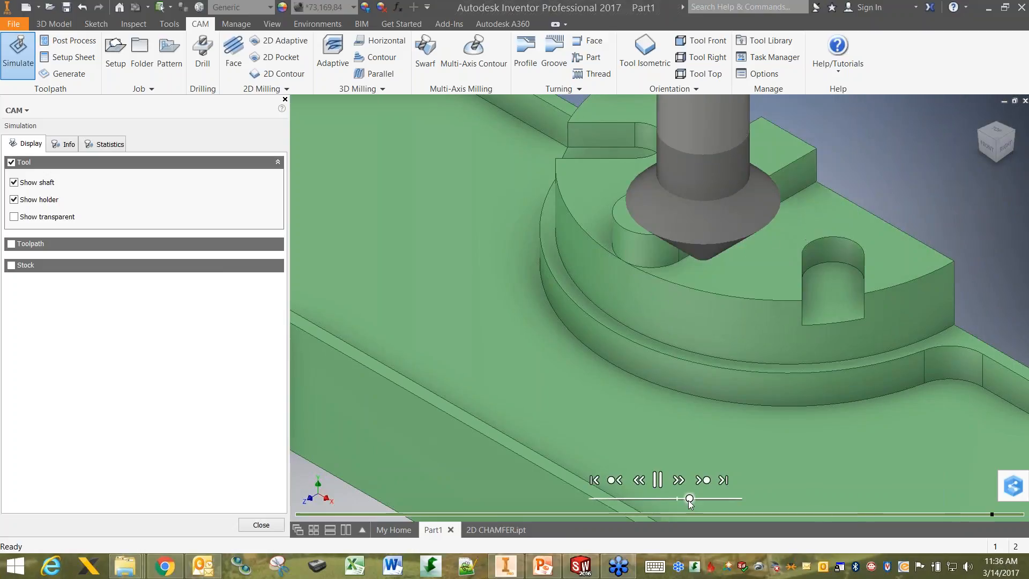
click(262, 526)
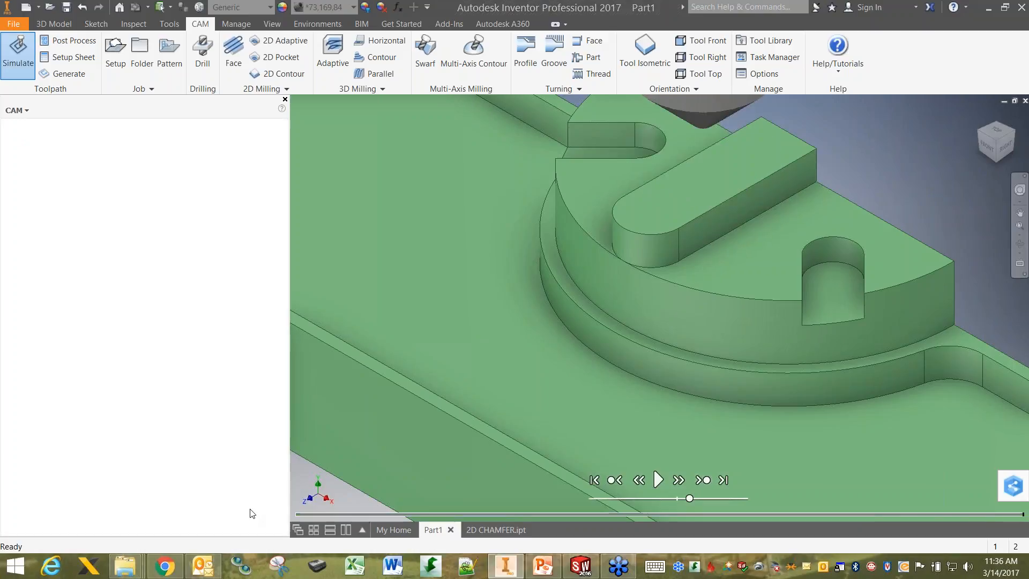
Review the chamfer width, tip offset and clearance in the pass settings of 2D Chamfer2, leaving the operation without changes
click(21, 172)
double_click(71, 173)
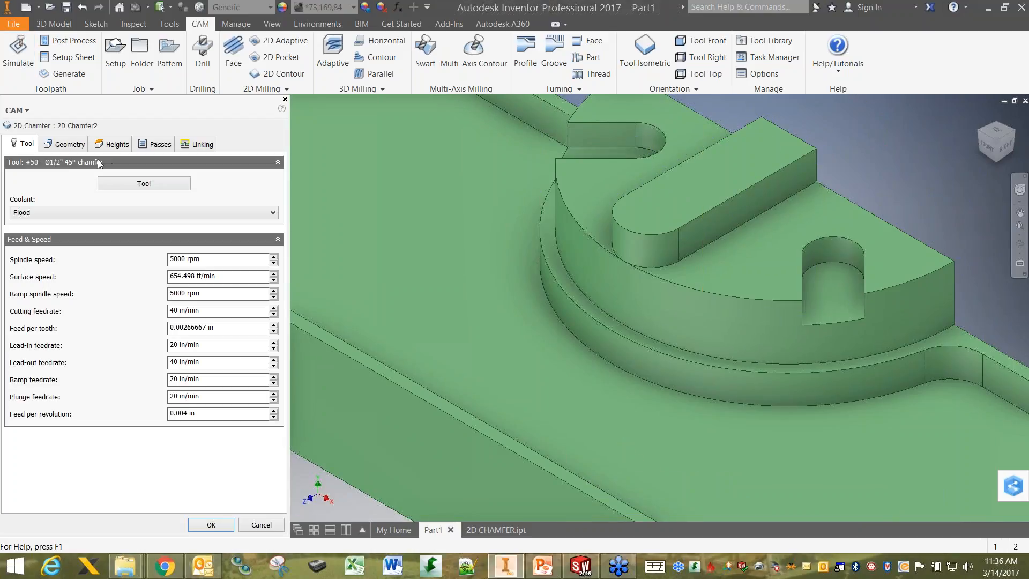
click(156, 144)
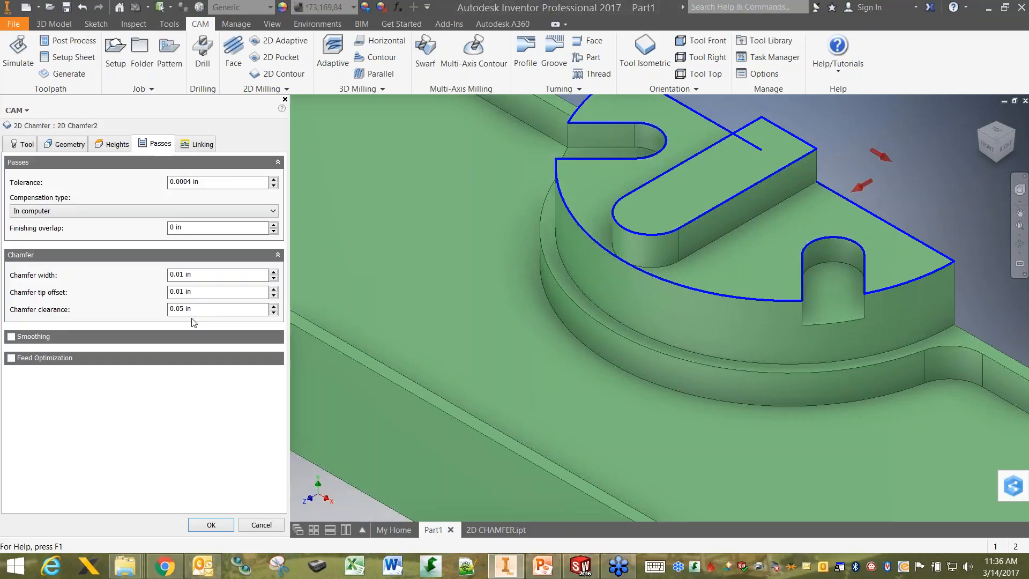
mouse_move(213, 314)
click(260, 526)
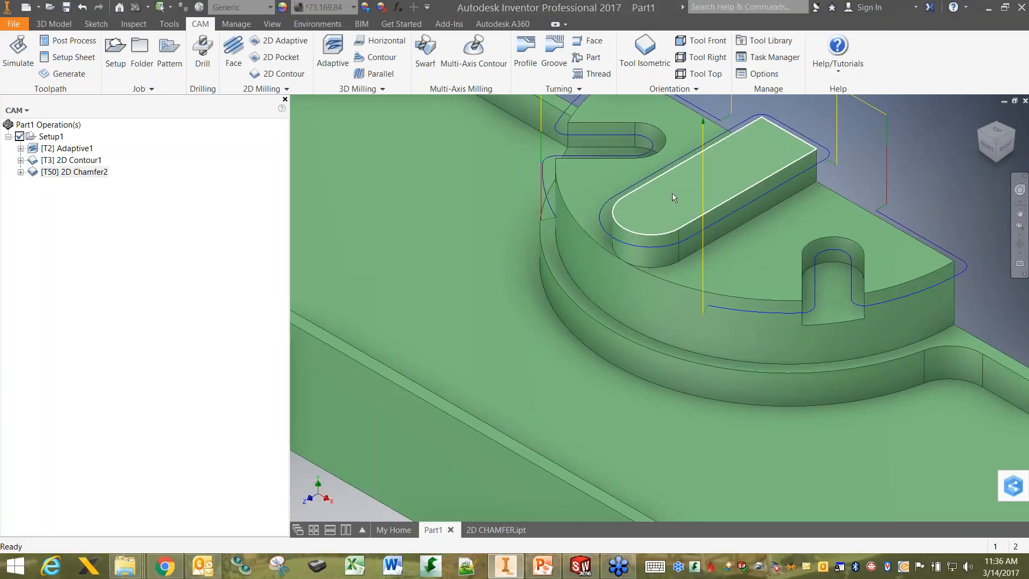
Switch to SOLIDWORKS, set the length of the round-ended profile in Sketch3 of Boss-Extrude3 to 0.5 in and exit the sketch
click(582, 569)
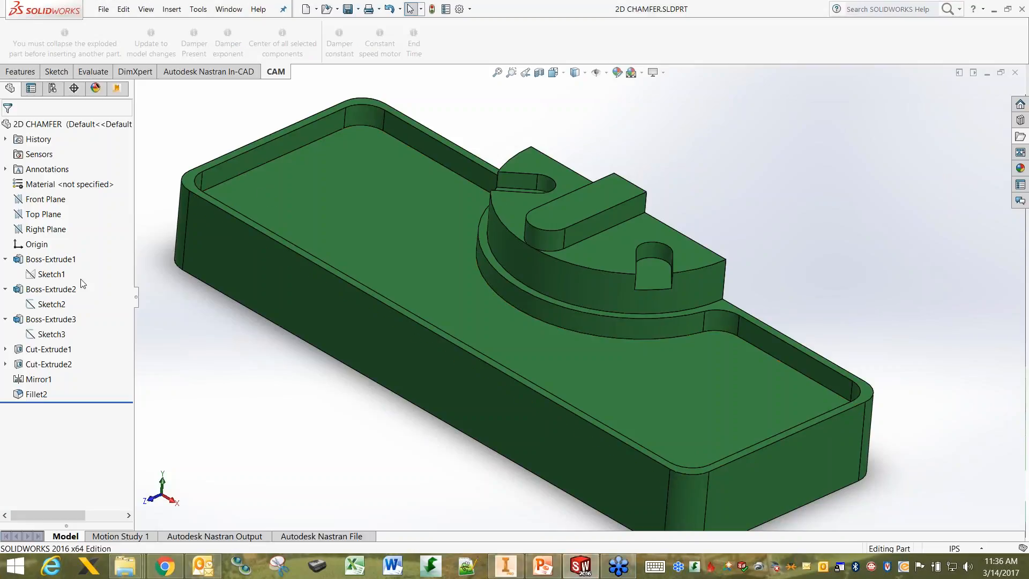
double_click(45, 333)
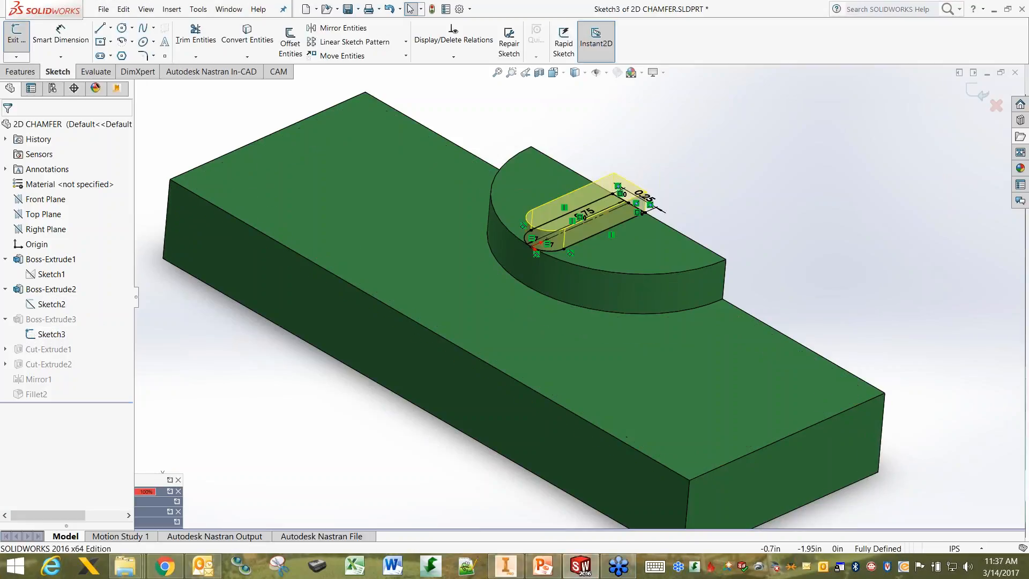
double_click(587, 212)
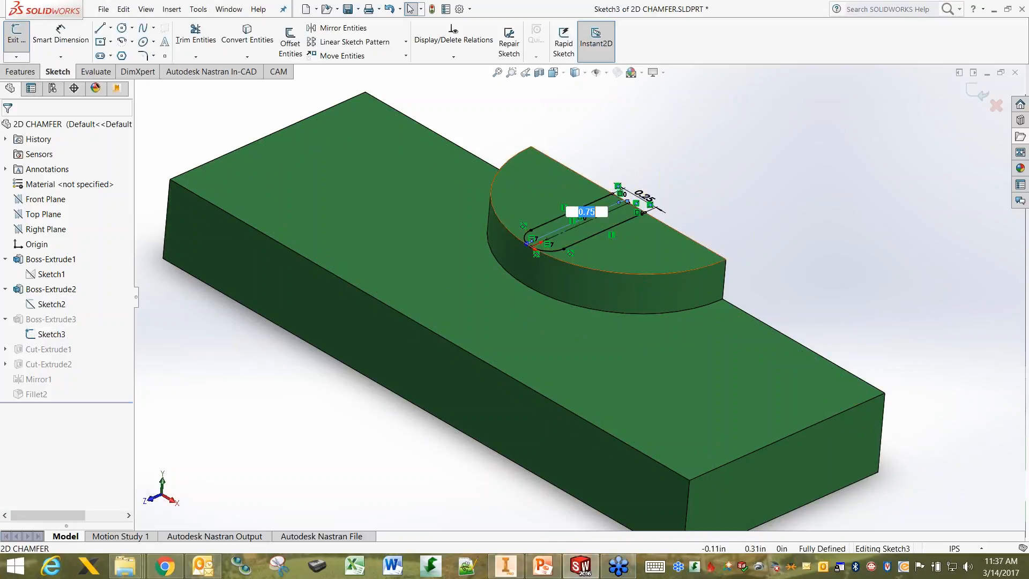
text(0.5)
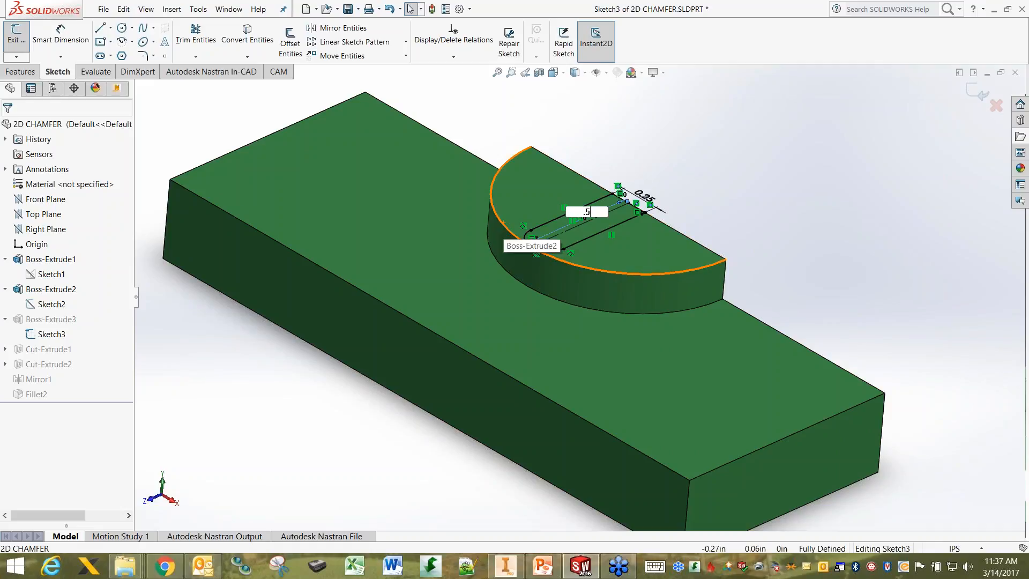
key(Return)
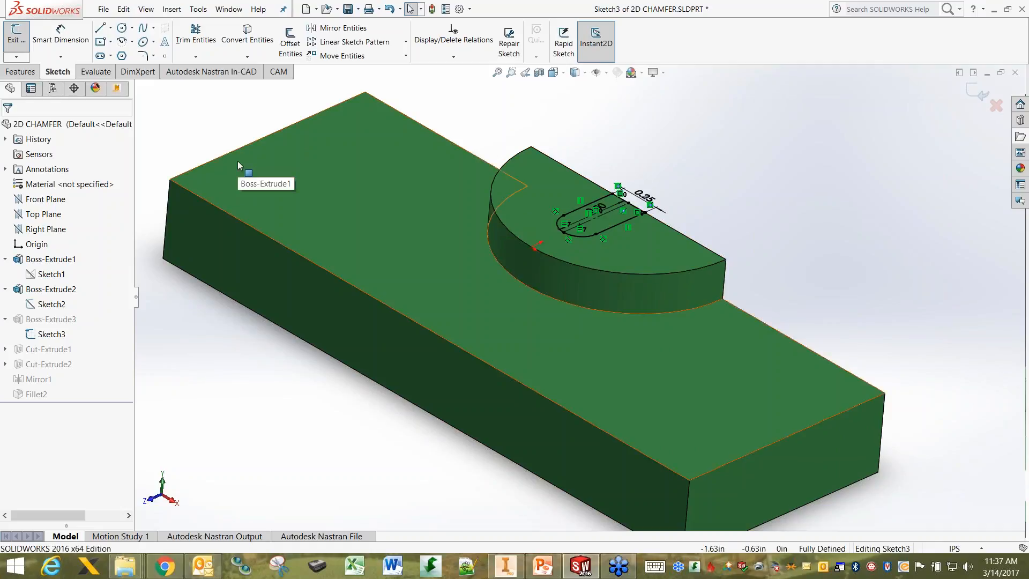
click(23, 47)
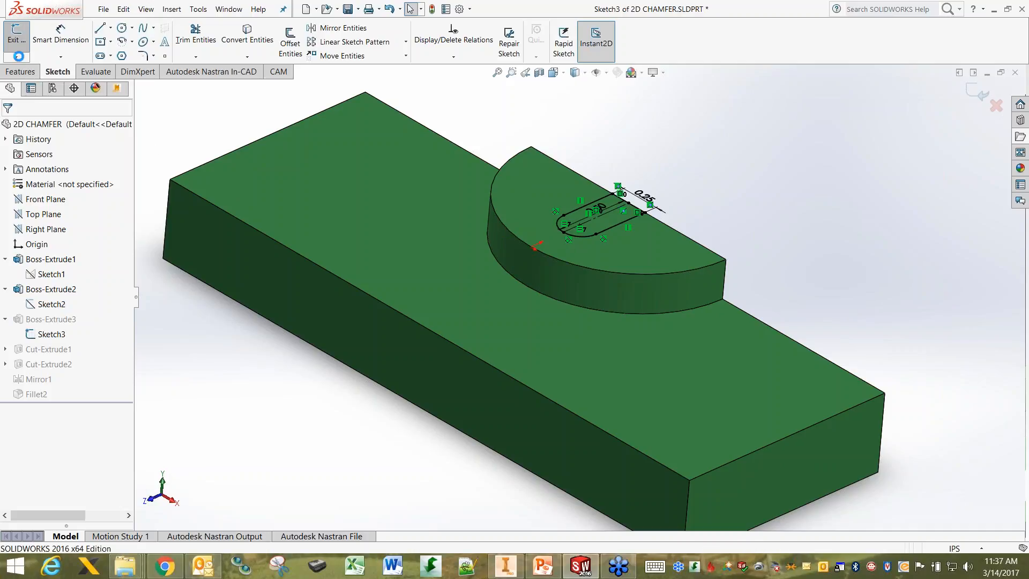
Save 2D CHAMFER.SLDPRT, return to Inventor and update Part1 with the changed source model
click(103, 9)
click(118, 119)
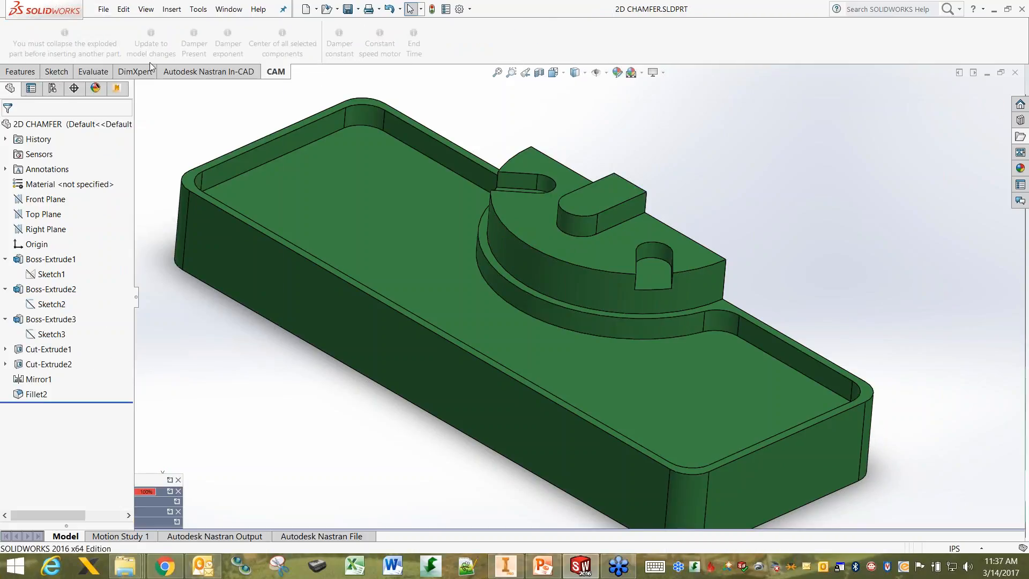
click(503, 568)
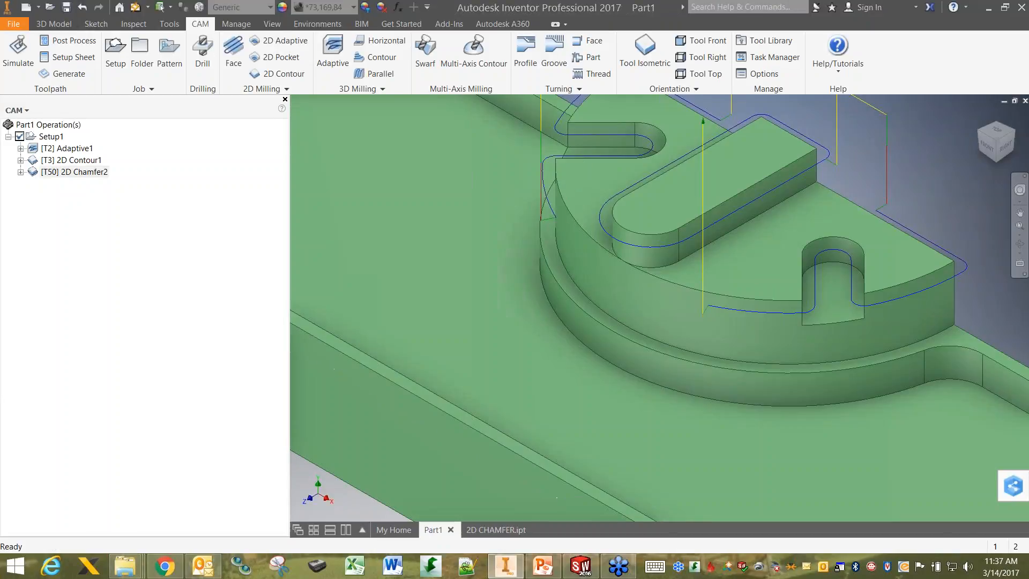
click(135, 8)
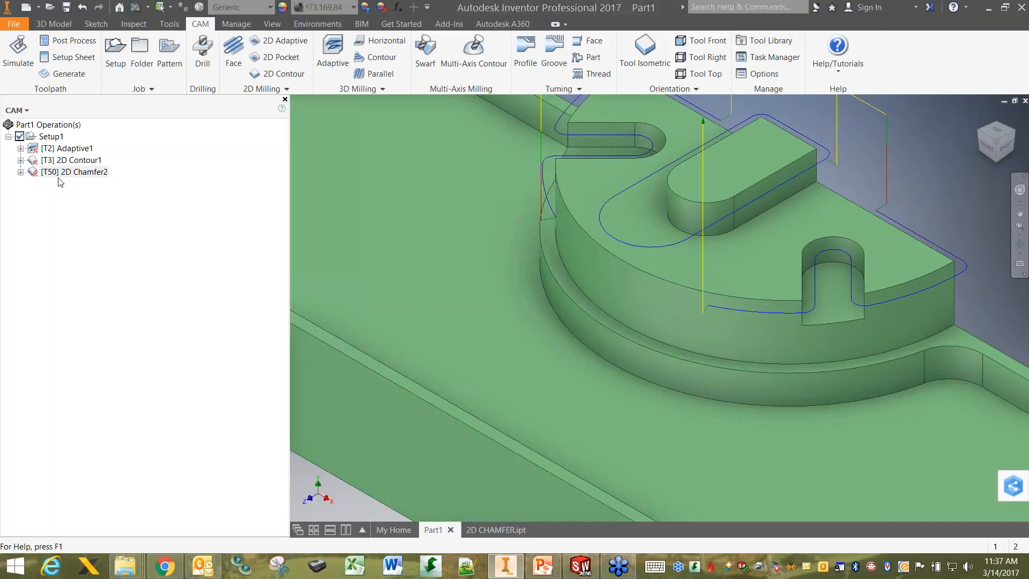
Regenerate every operation in Setup1 to match the shortened round-ended feature
click(51, 136)
click(60, 79)
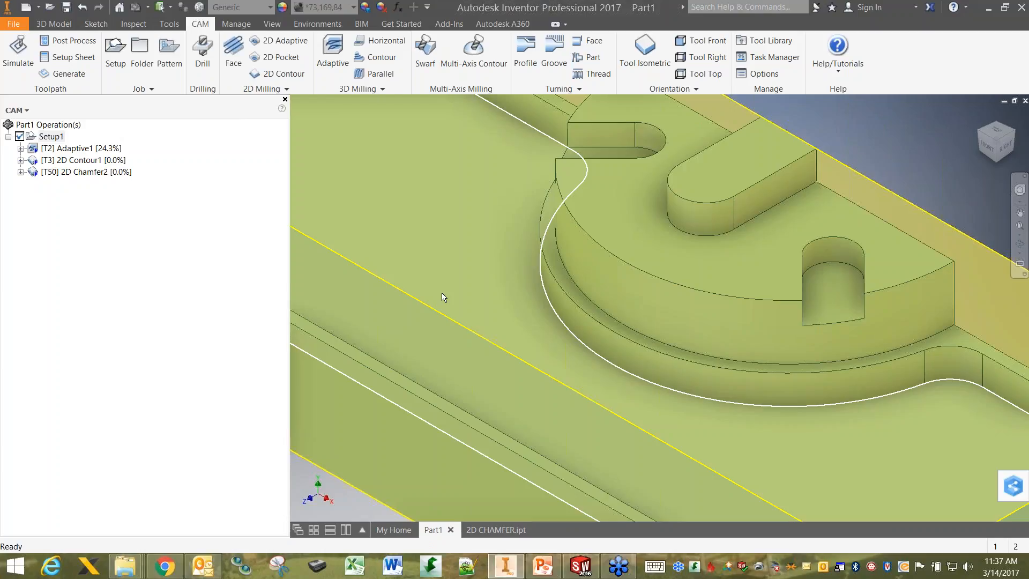
scroll(443, 296, down, 3)
middle_drag(449, 292, 555, 290)
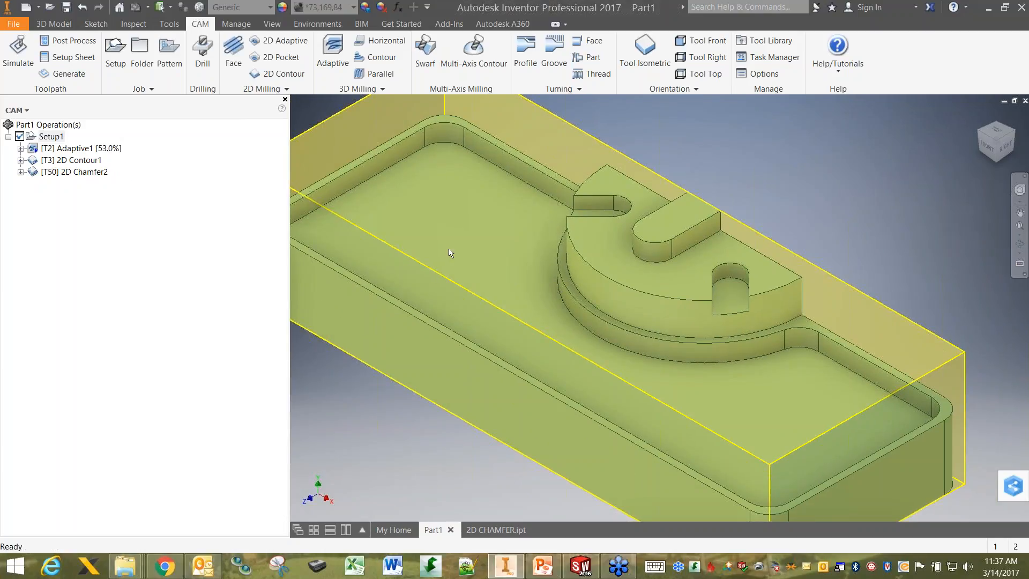
Check the regenerated 2D Chamfer2 toolpath against the shortened feature, then hide it
click(20, 173)
click(63, 206)
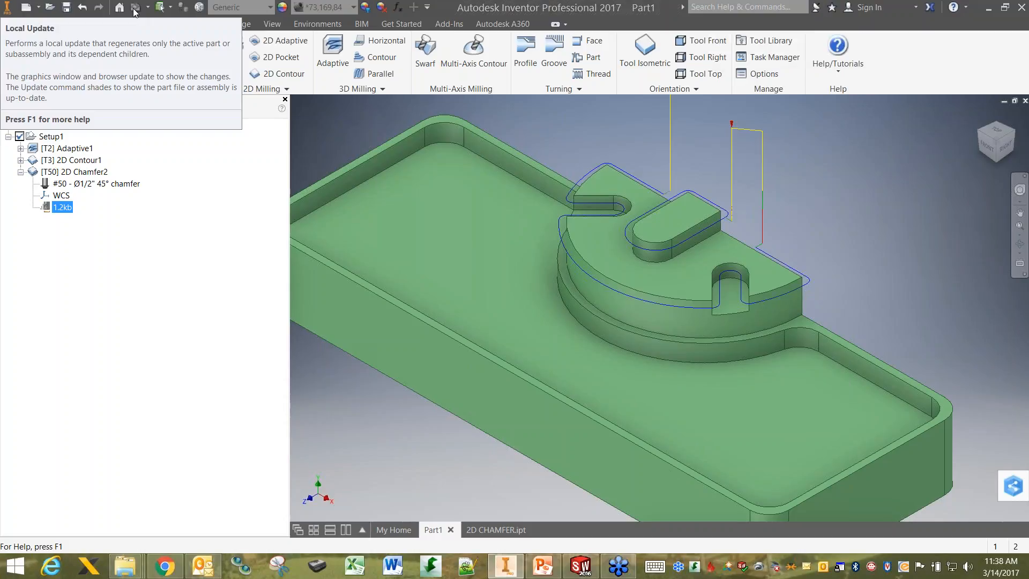
click(152, 357)
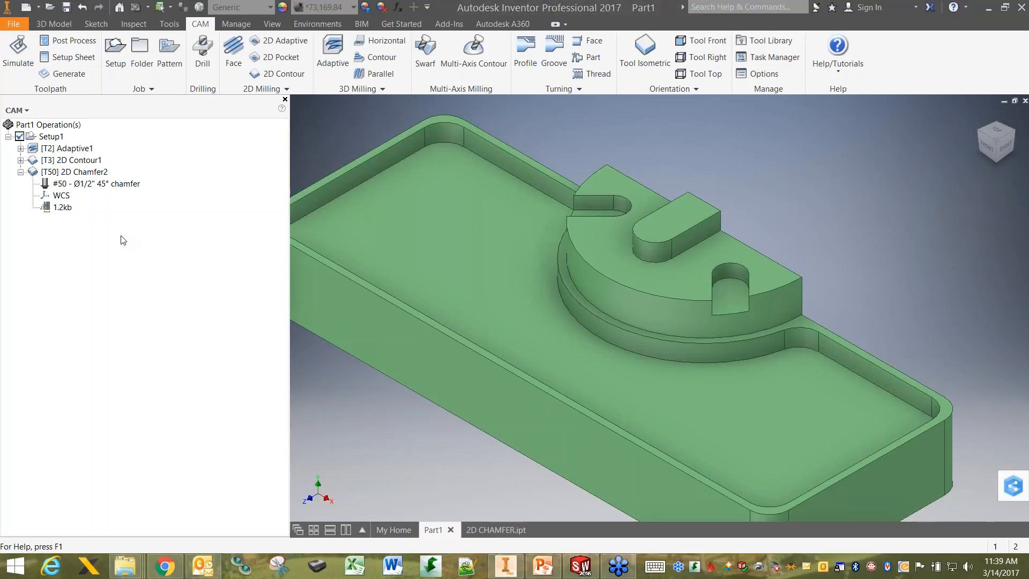
click(21, 172)
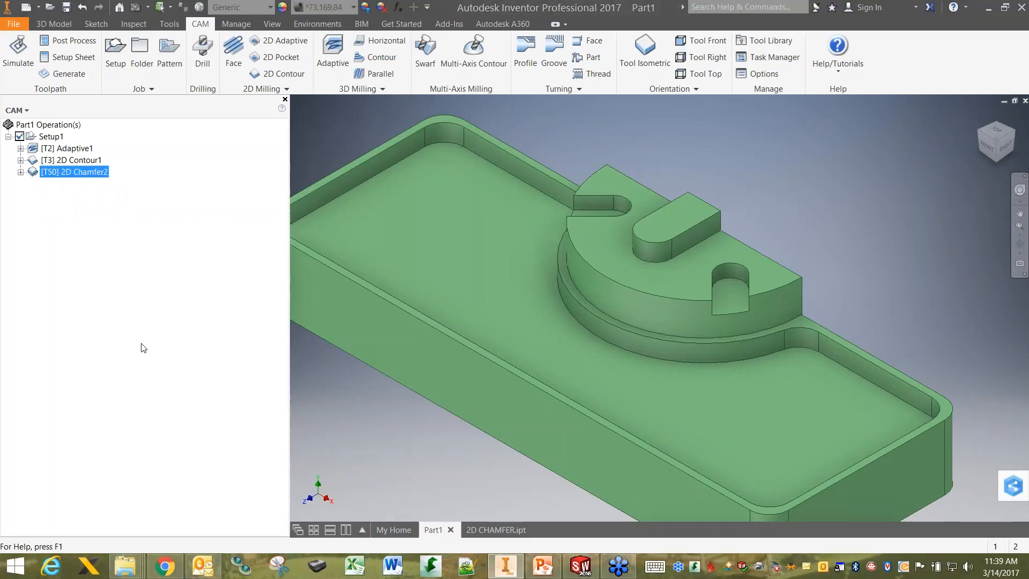
click(61, 410)
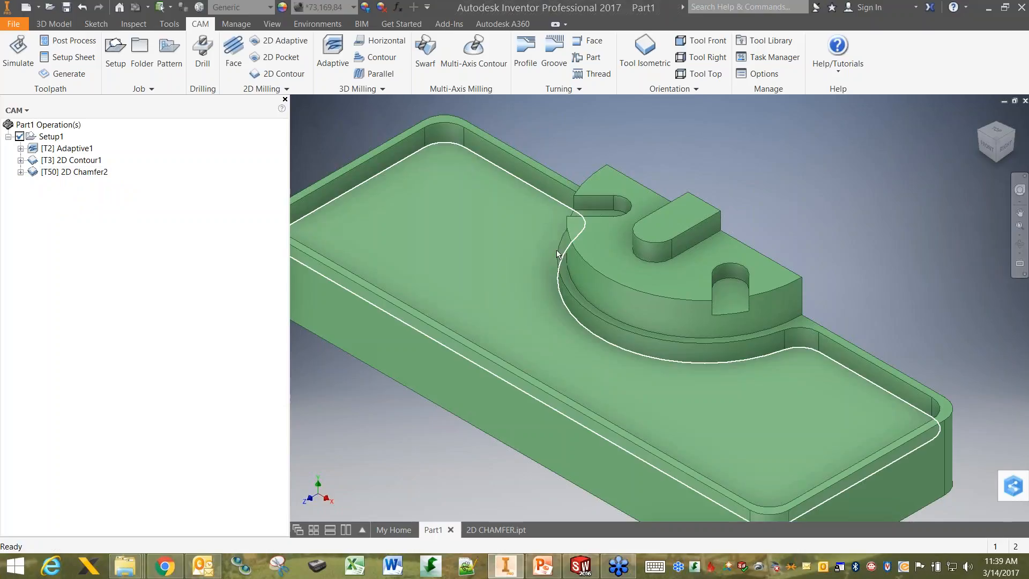
Frame the whole part and generate a setup sheet for the job in the default user folder
scroll(564, 256, up, 3)
middle_drag(565, 257, 607, 252)
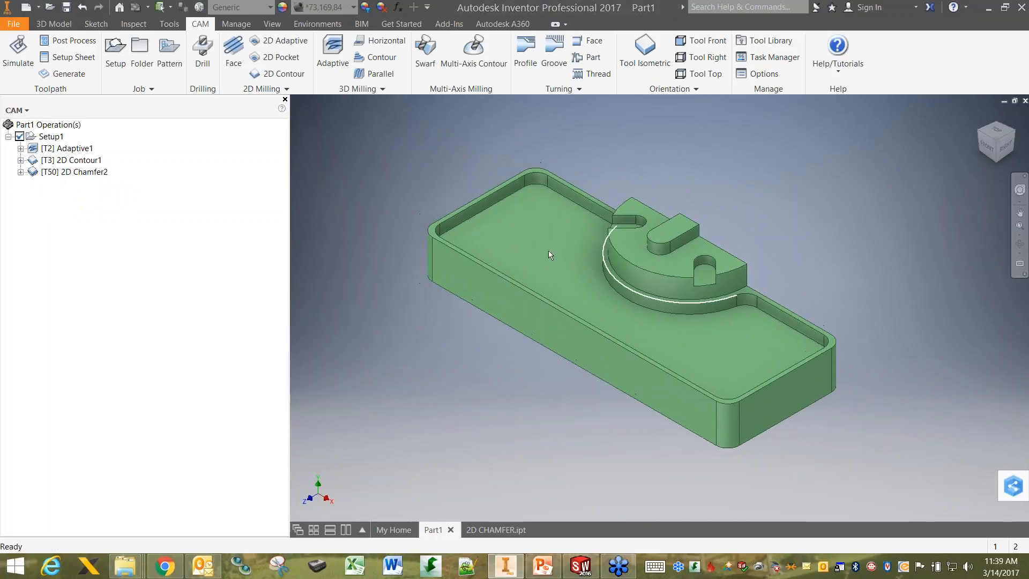
click(73, 57)
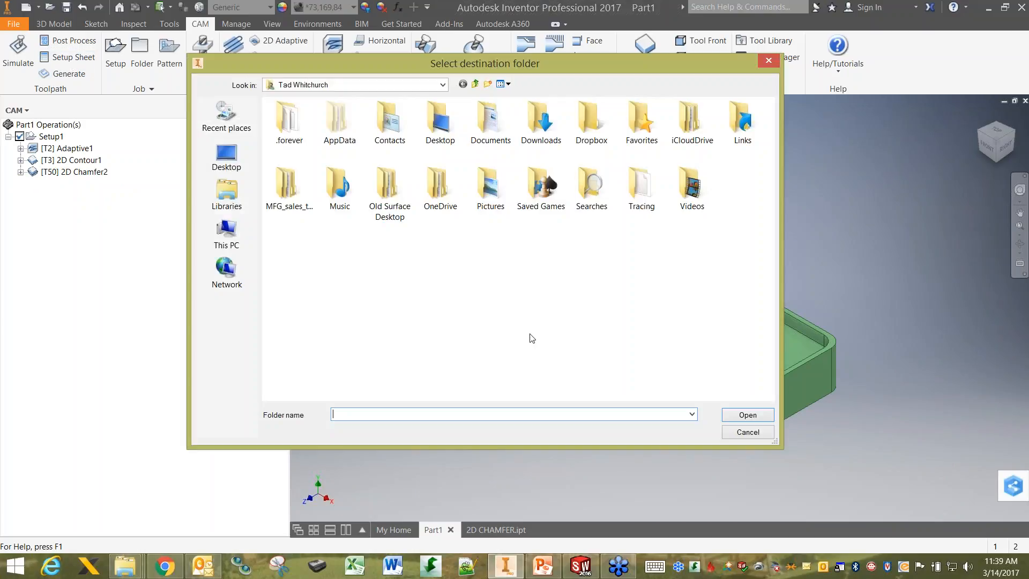
click(745, 416)
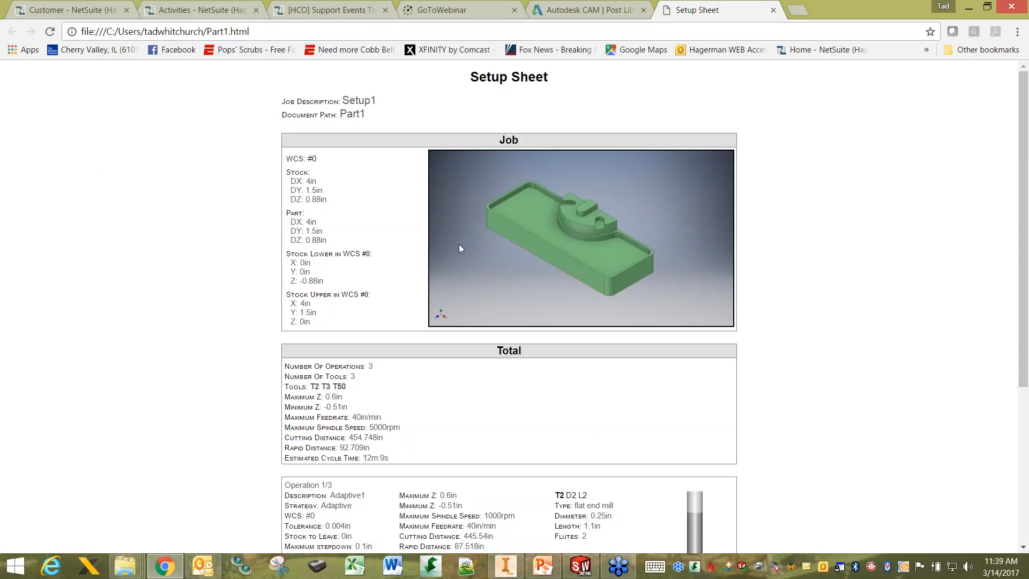
Examine the setup sheet's totals, operations and tools, and highlight the estimated cycle time
scroll(381, 152, down, 4)
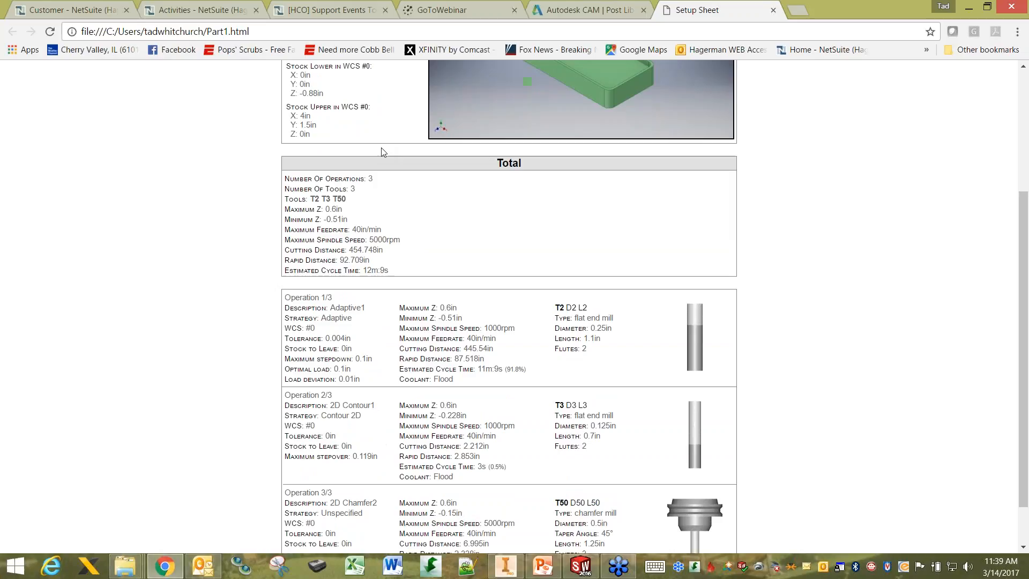
scroll(413, 191, down, 1)
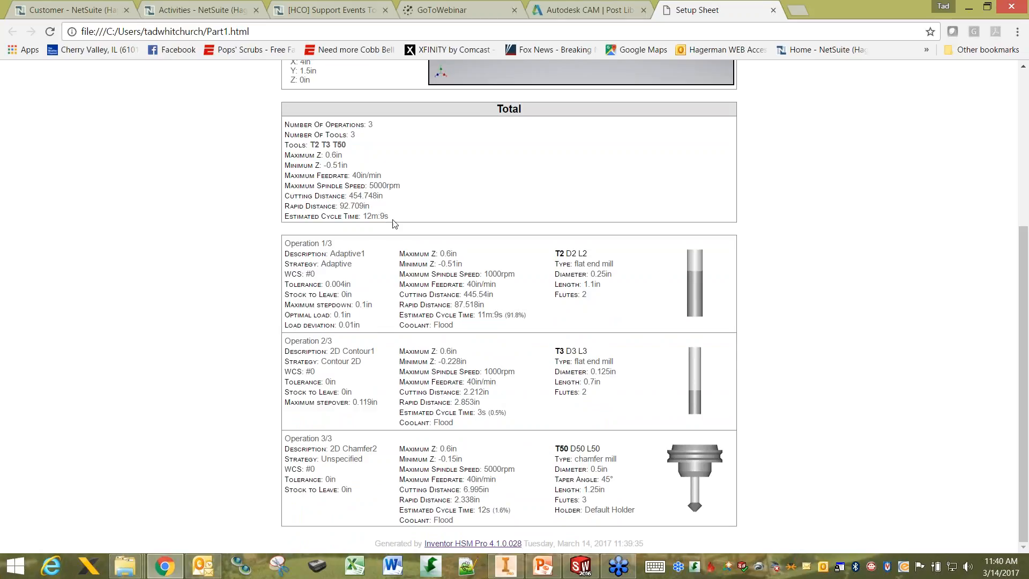
drag(390, 216, 288, 217)
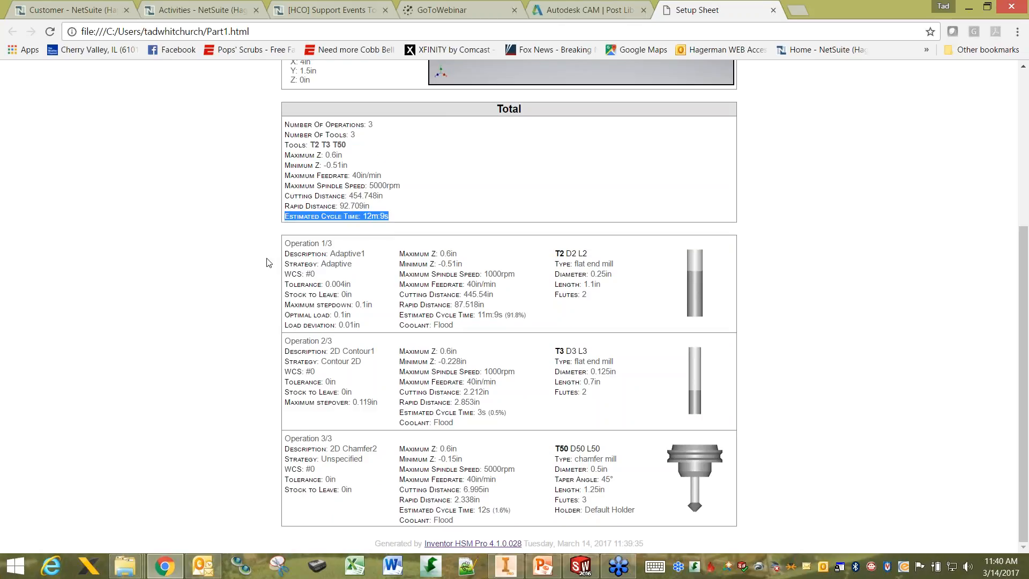
Return from the setup sheet to Inventor and start post processing the Part1 operations
scroll(503, 268, up, 5)
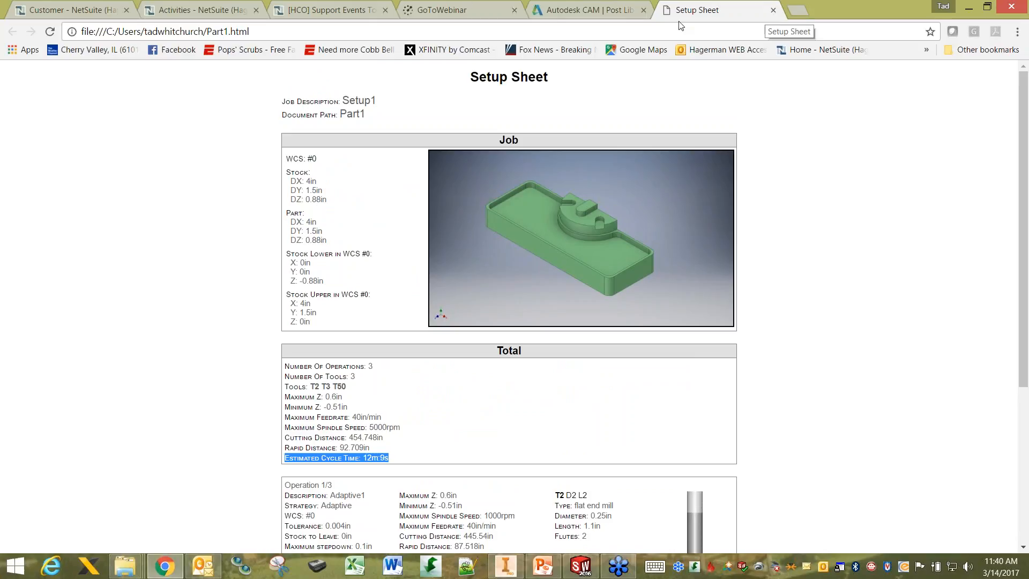
click(505, 565)
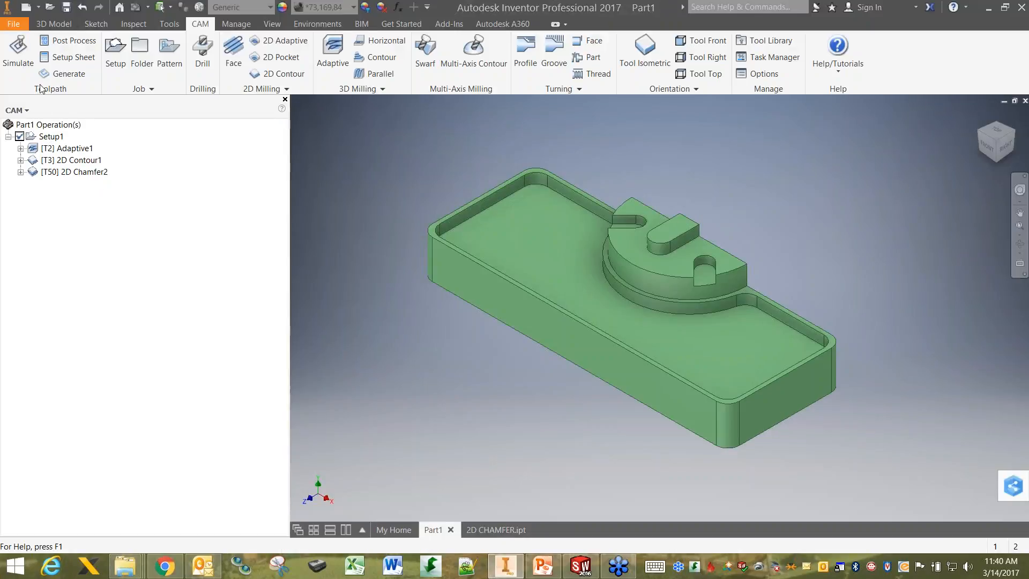
click(69, 41)
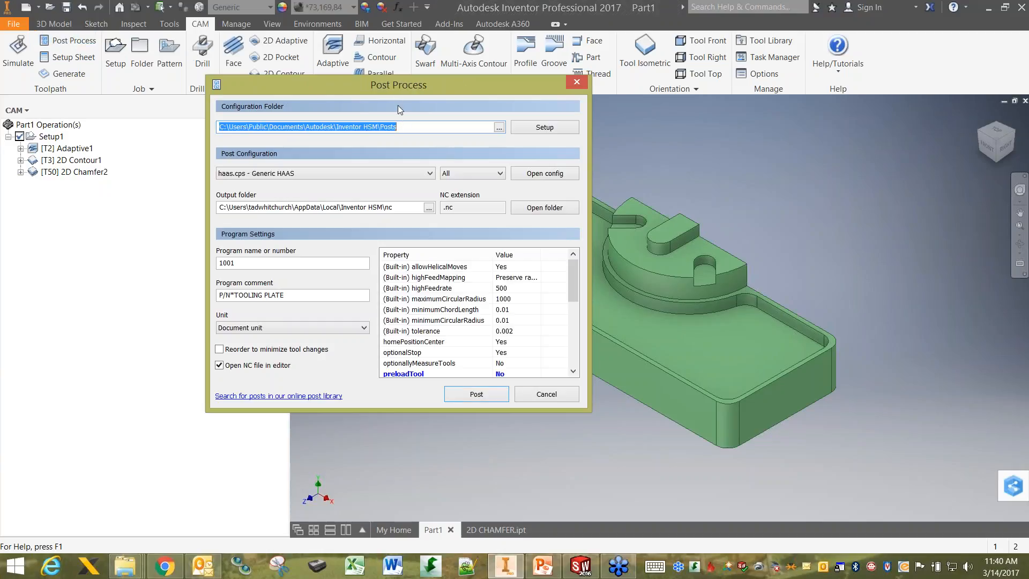
drag(432, 85, 633, 81)
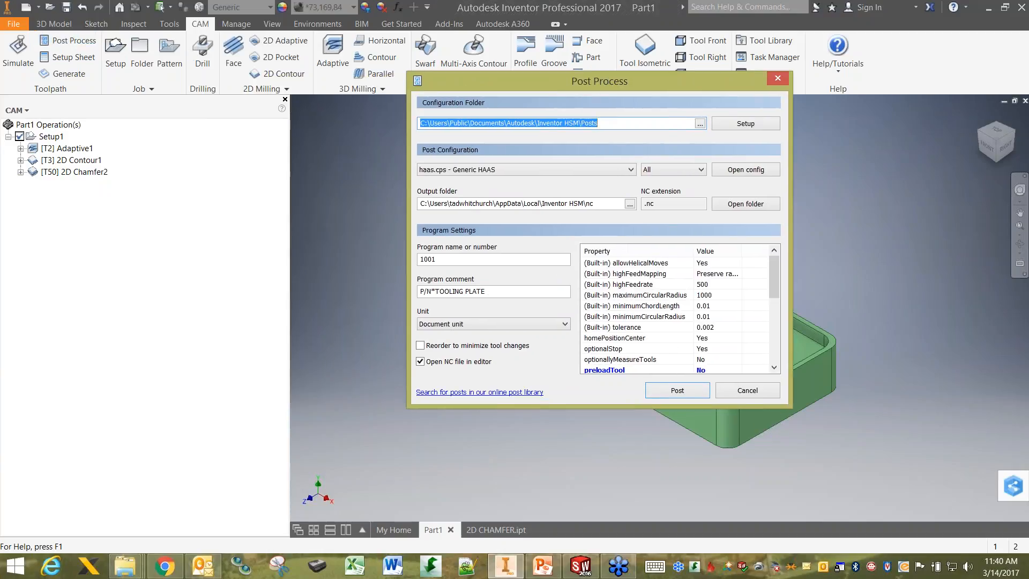
Look through the full list of available post configurations, including the Fanuc, Haas, Mazak, Okuma and Siemens posts
click(610, 166)
drag(679, 335, 684, 206)
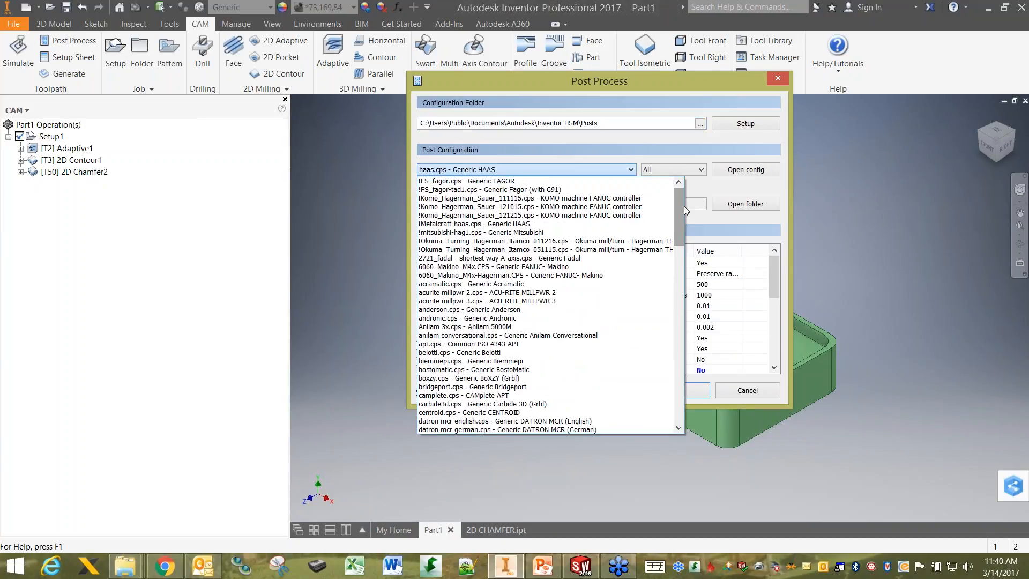
scroll(677, 214, down, 3)
drag(679, 225, 679, 228)
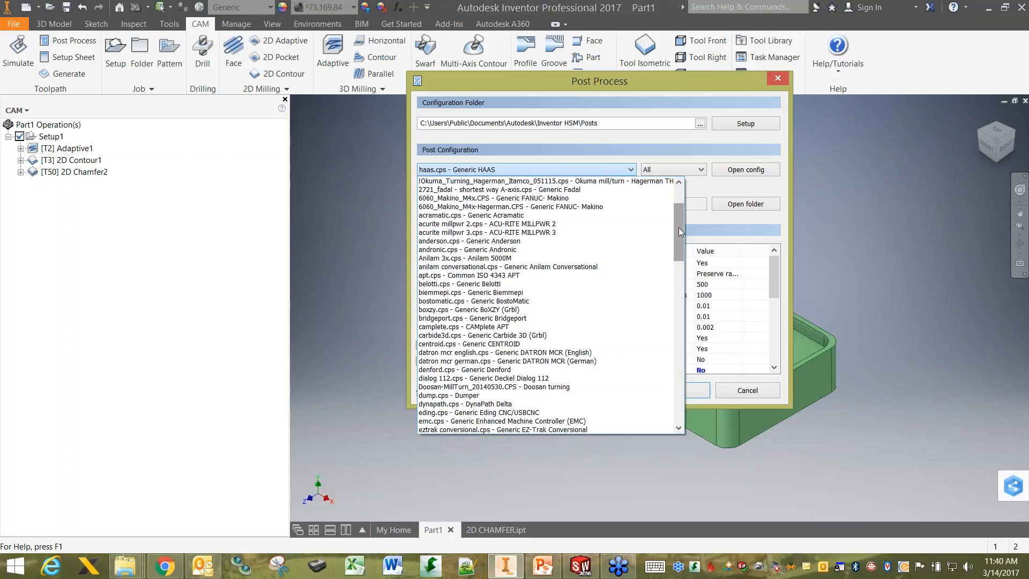
drag(679, 231, 678, 262)
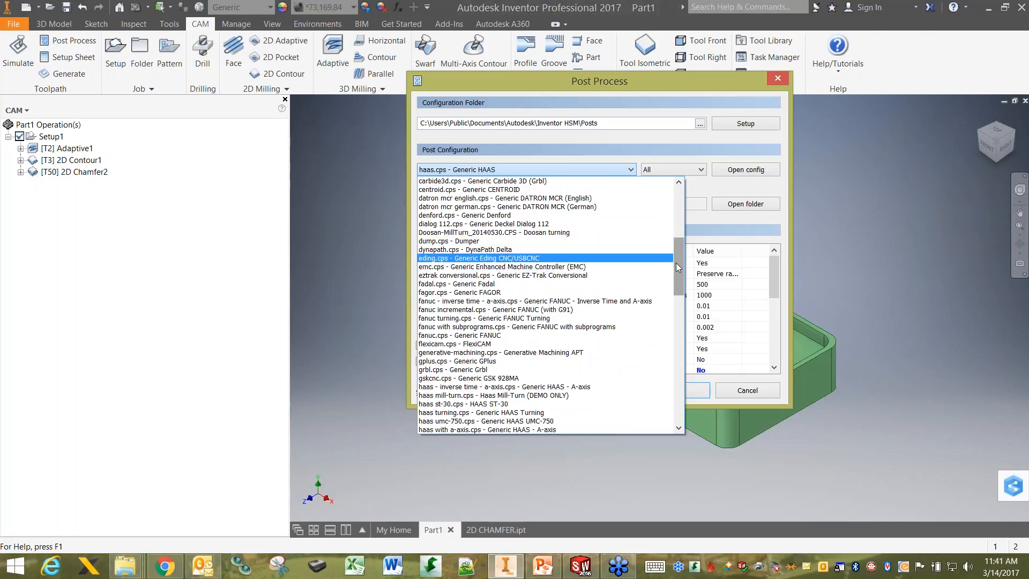
drag(676, 263, 676, 270)
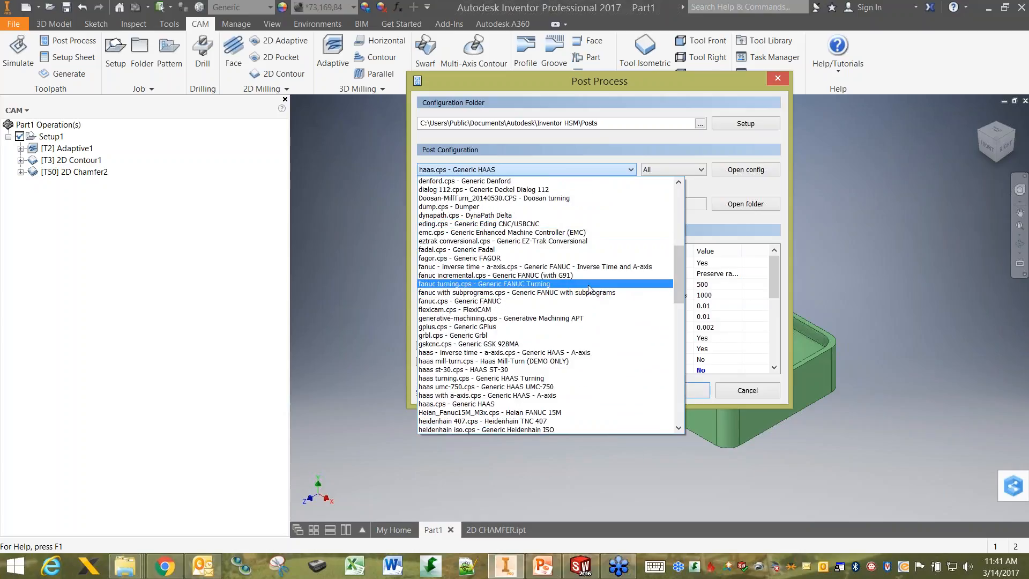
drag(677, 283, 678, 344)
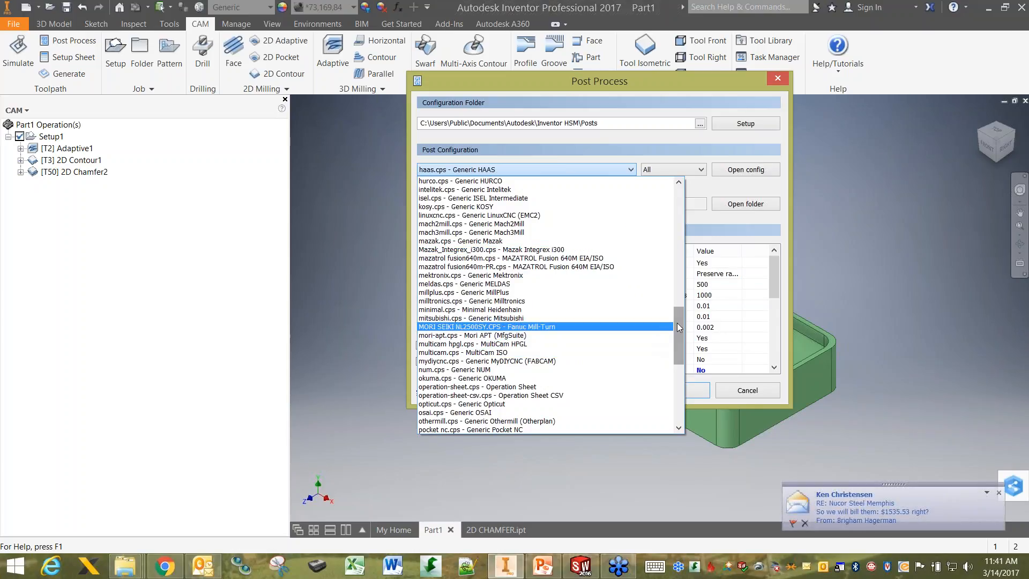
drag(679, 326, 696, 369)
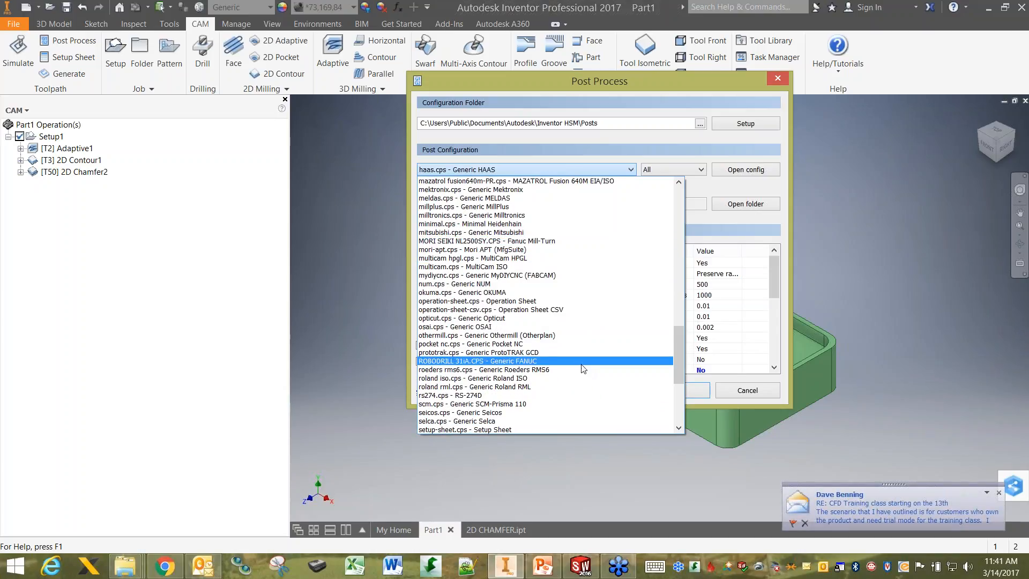
drag(679, 348, 675, 354)
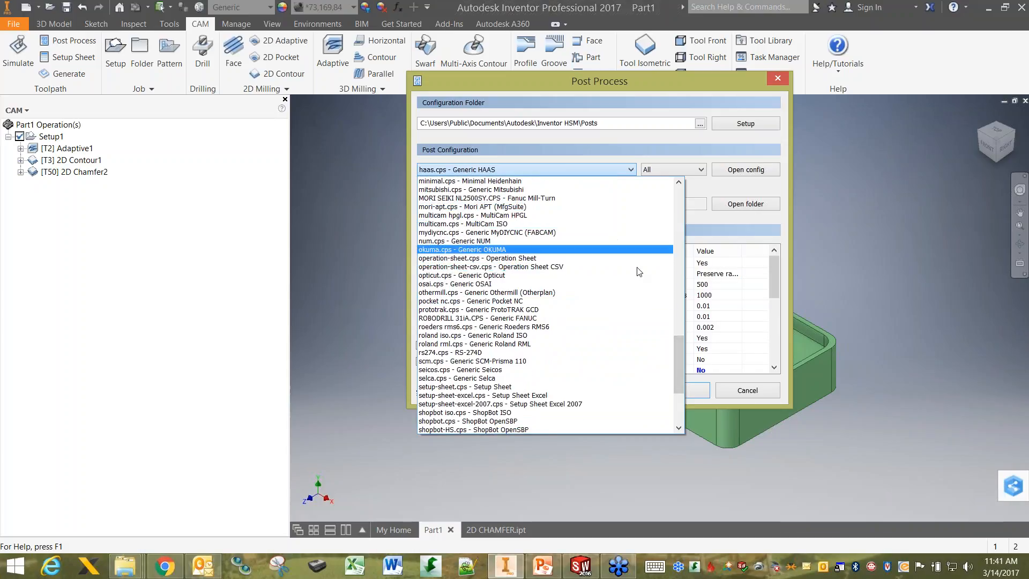
drag(677, 357, 679, 389)
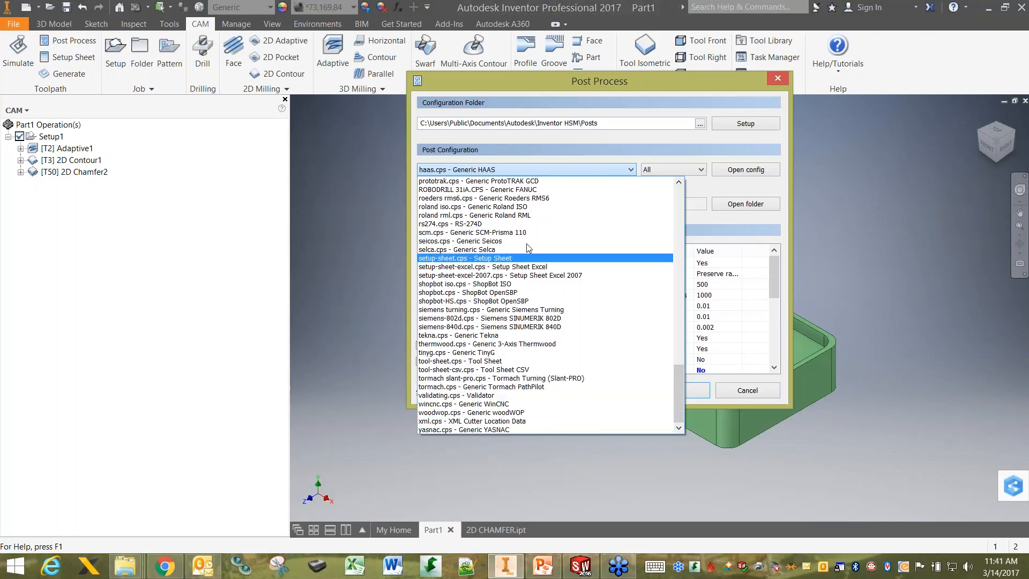
drag(680, 384, 671, 275)
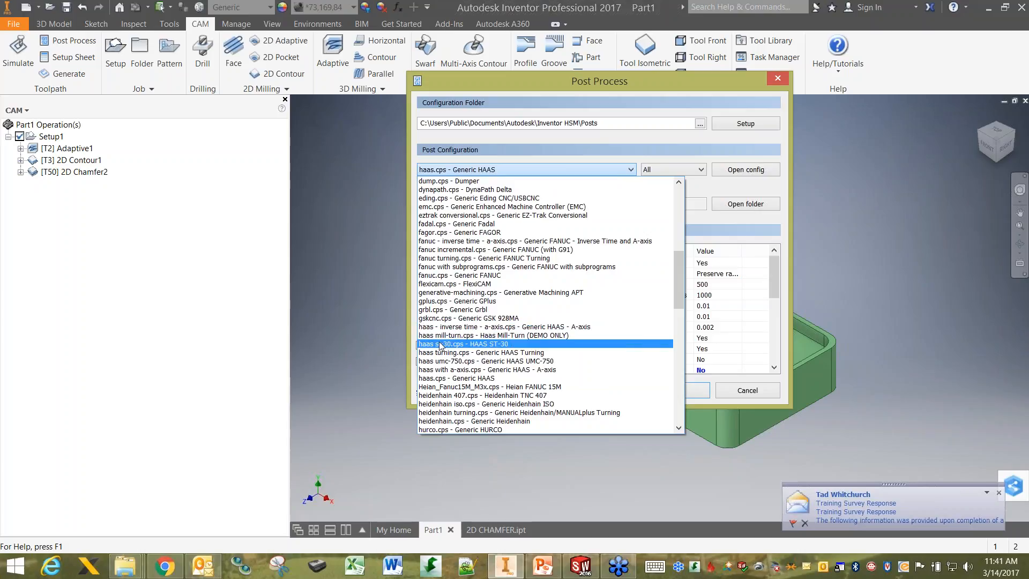
Post the program with haas.cps - Generic HAAS and save it as 1001.nc, replacing the existing file
click(434, 378)
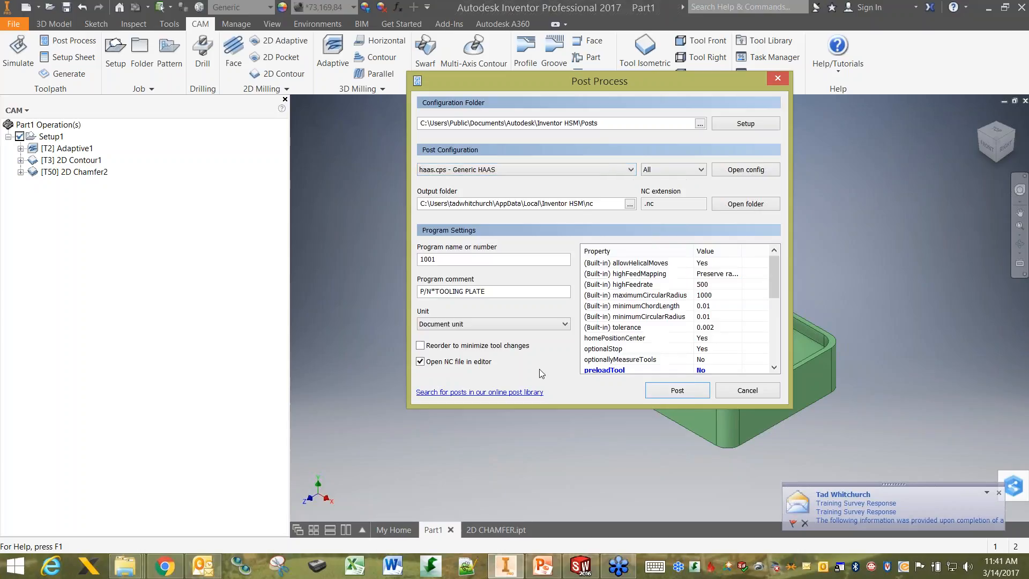
click(674, 392)
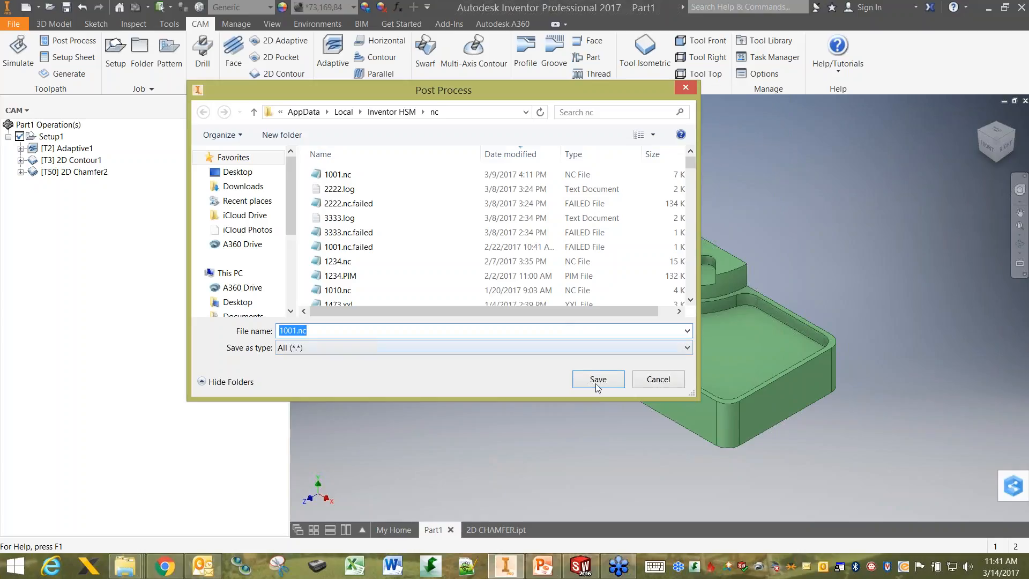
click(596, 383)
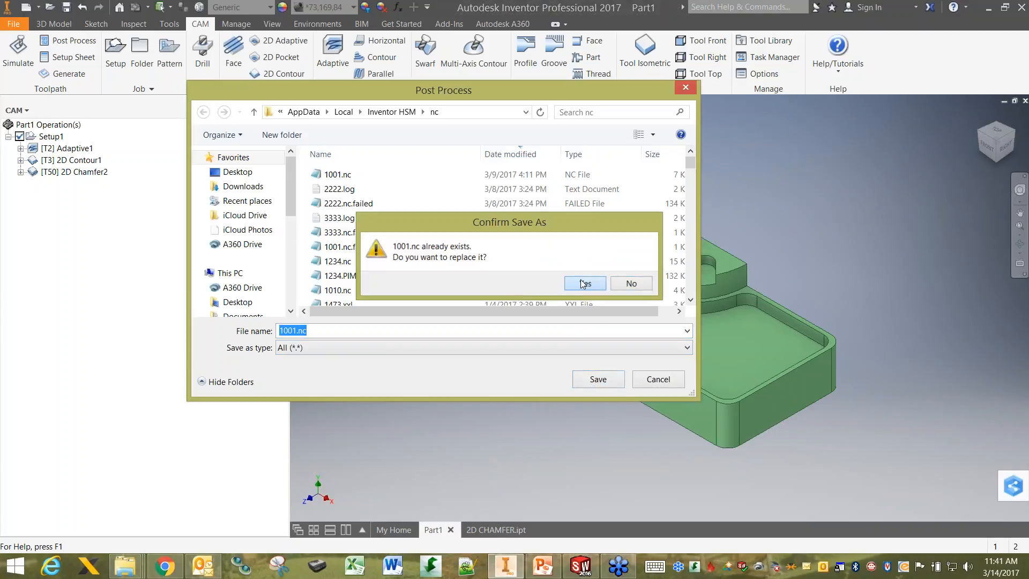
click(584, 283)
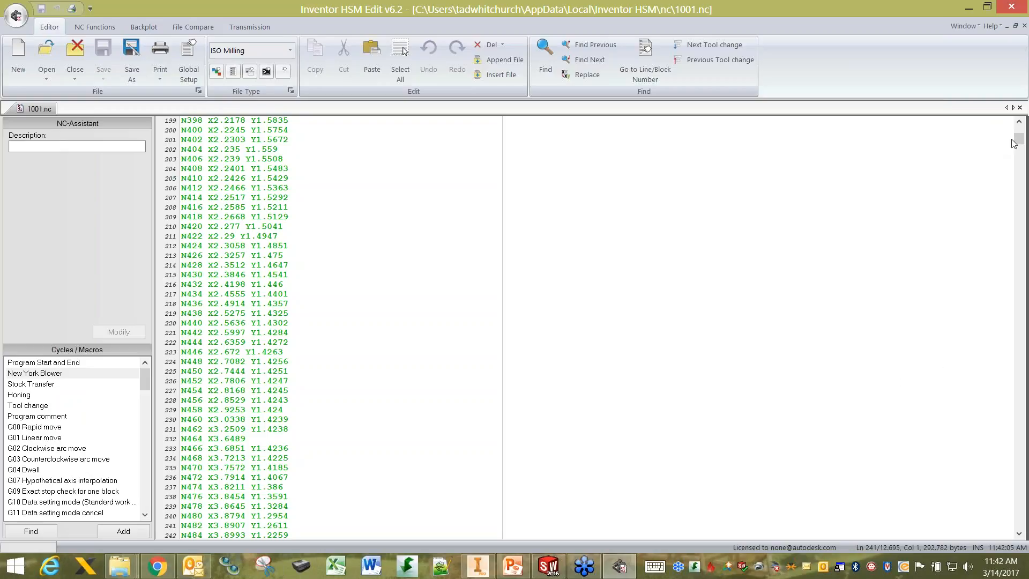
Examine the posted 1001.nc code from the header onward in a smaller HSM Edit window placed over Inventor
drag(1018, 140, 1018, 128)
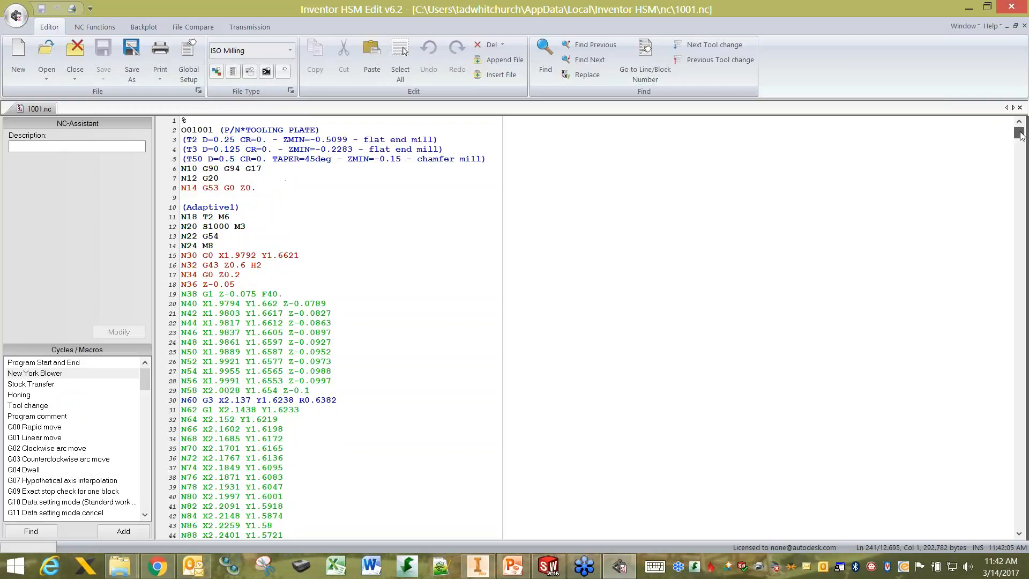
click(987, 7)
drag(426, 15, 592, 14)
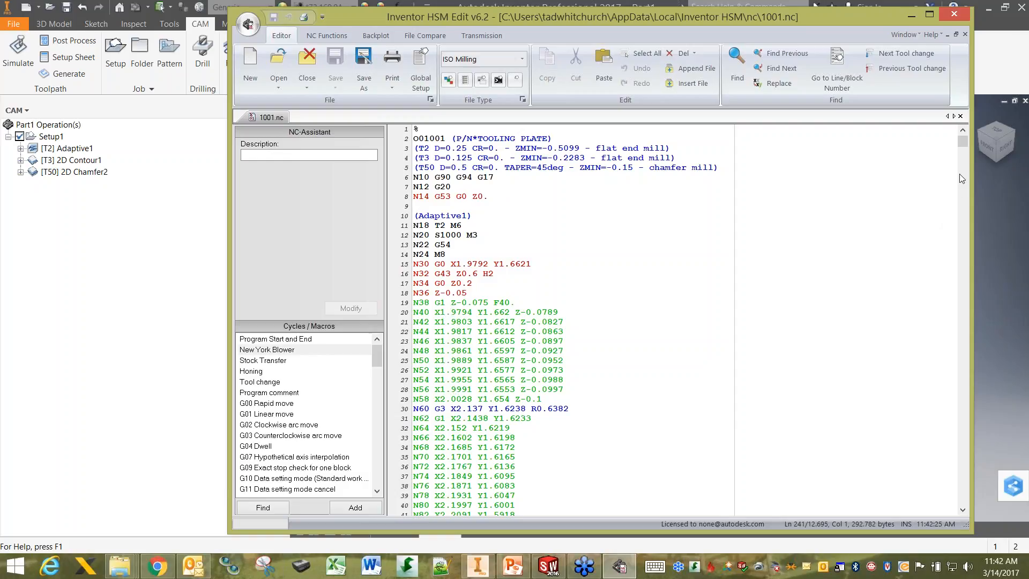
drag(963, 144, 963, 150)
scroll(822, 204, up, 5)
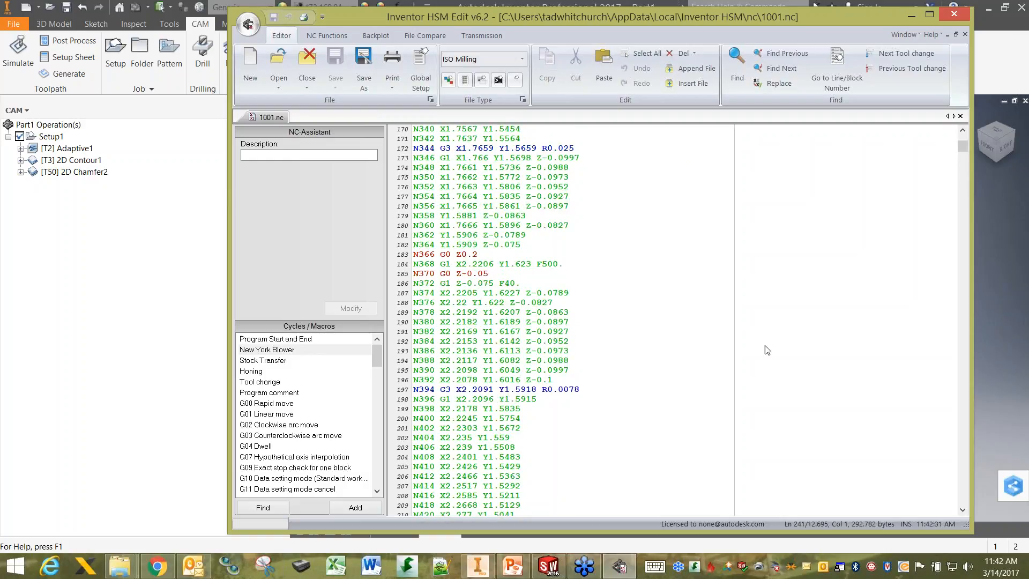
scroll(817, 358, down, 5)
scroll(814, 359, down, 10)
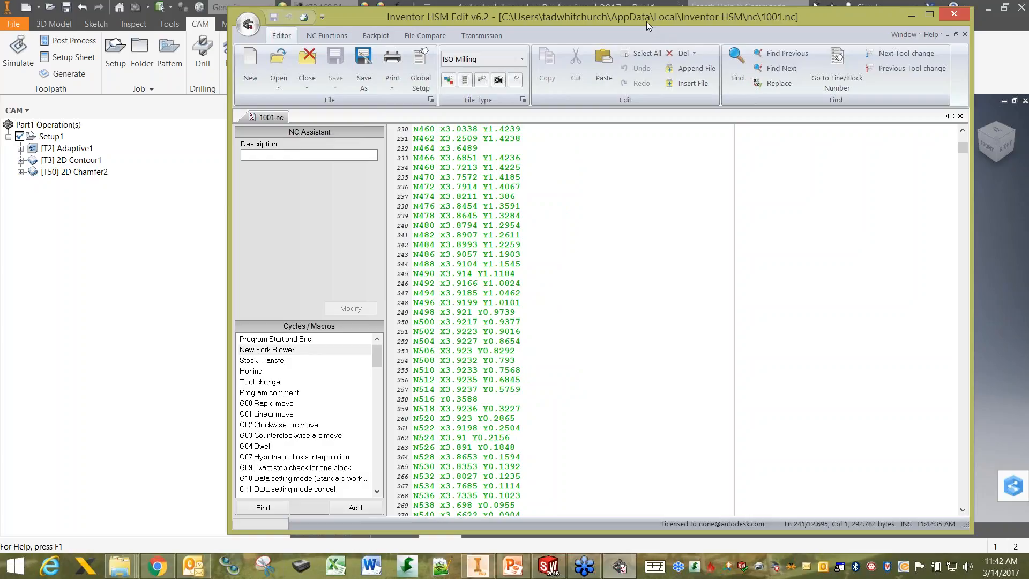
drag(641, 18, 579, 16)
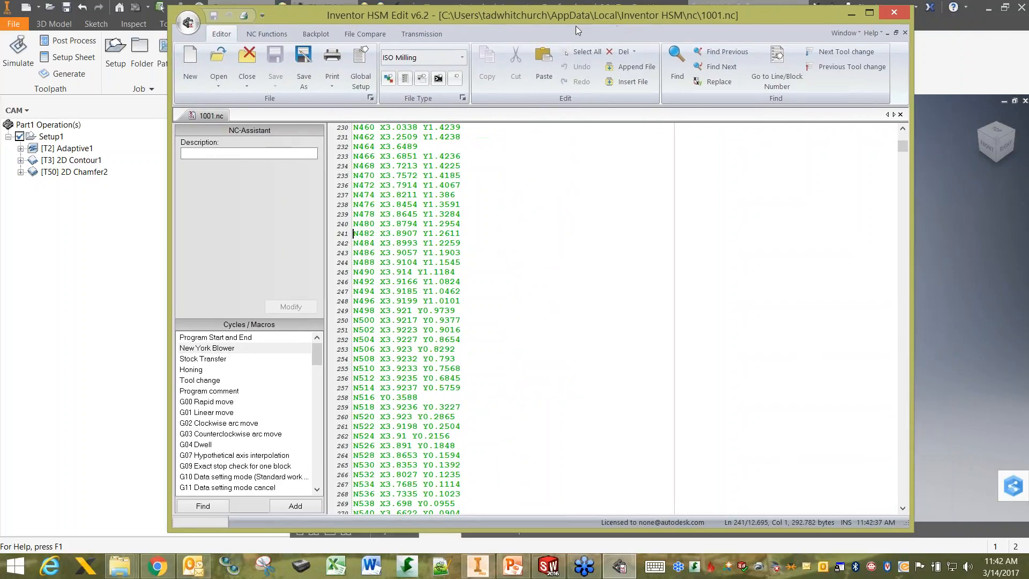
click(163, 311)
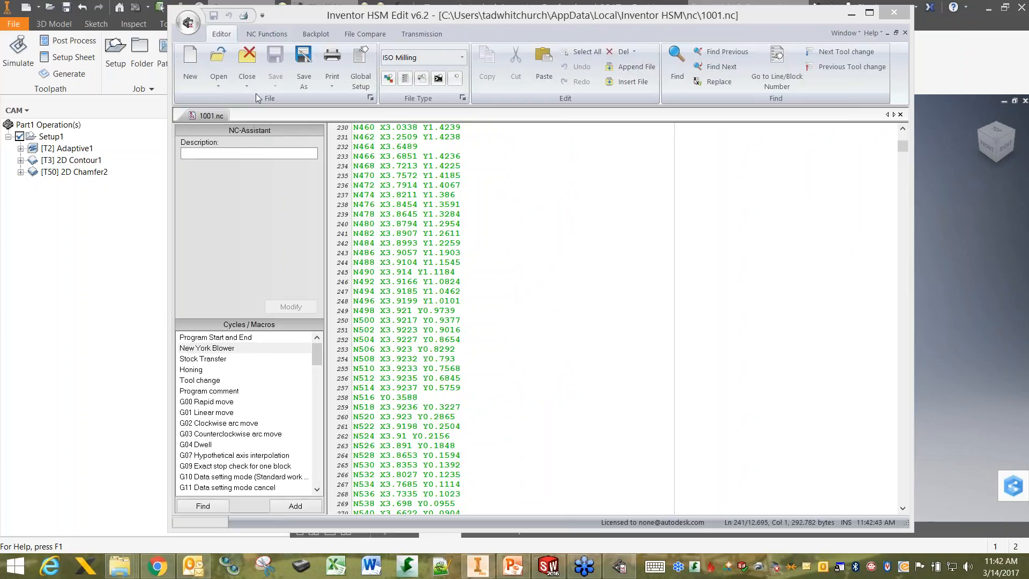
Review the toolpath statistics of 1001.nc for travel limits and machining times per tool, then close them
click(266, 36)
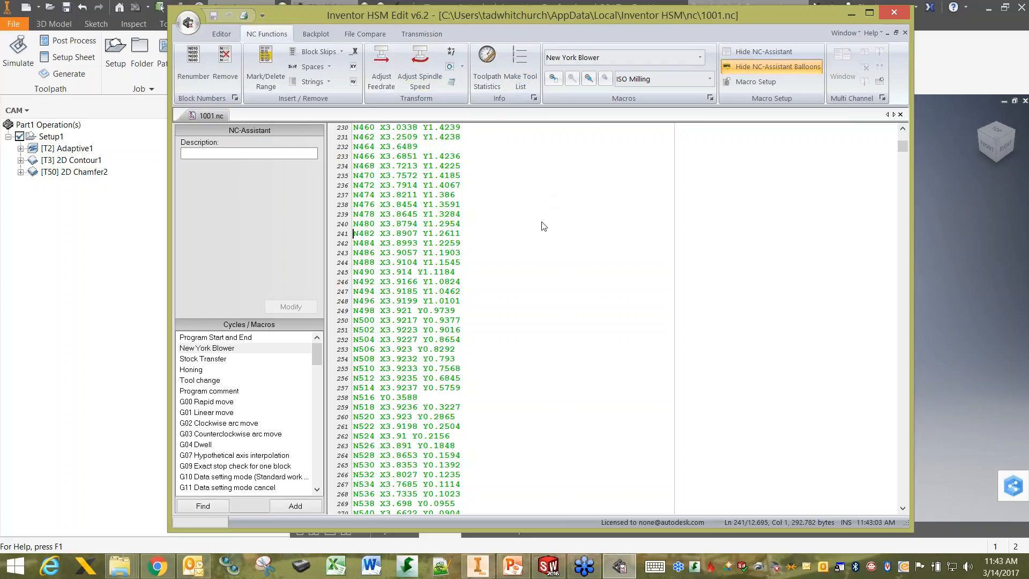
click(488, 68)
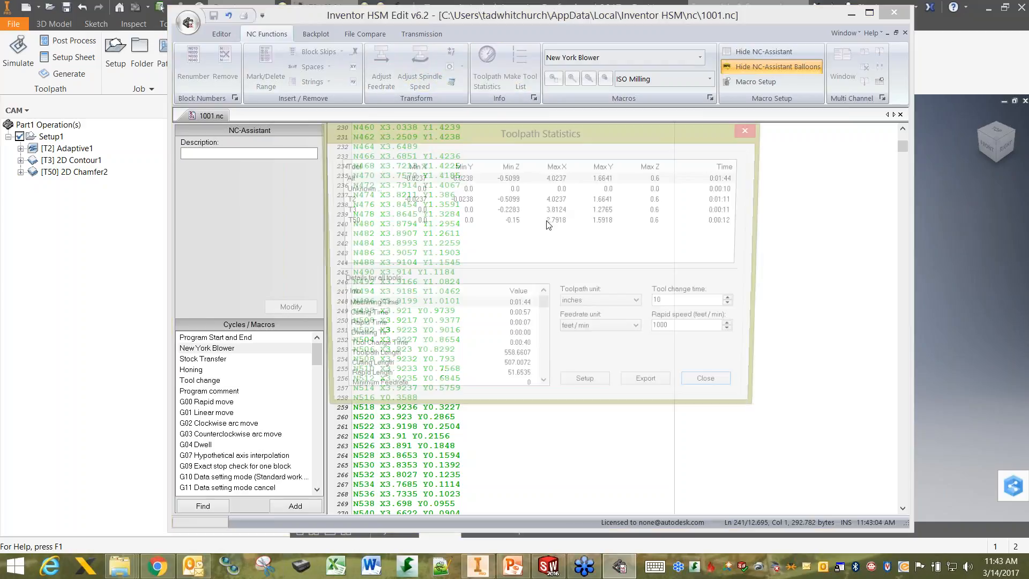
drag(522, 132, 449, 78)
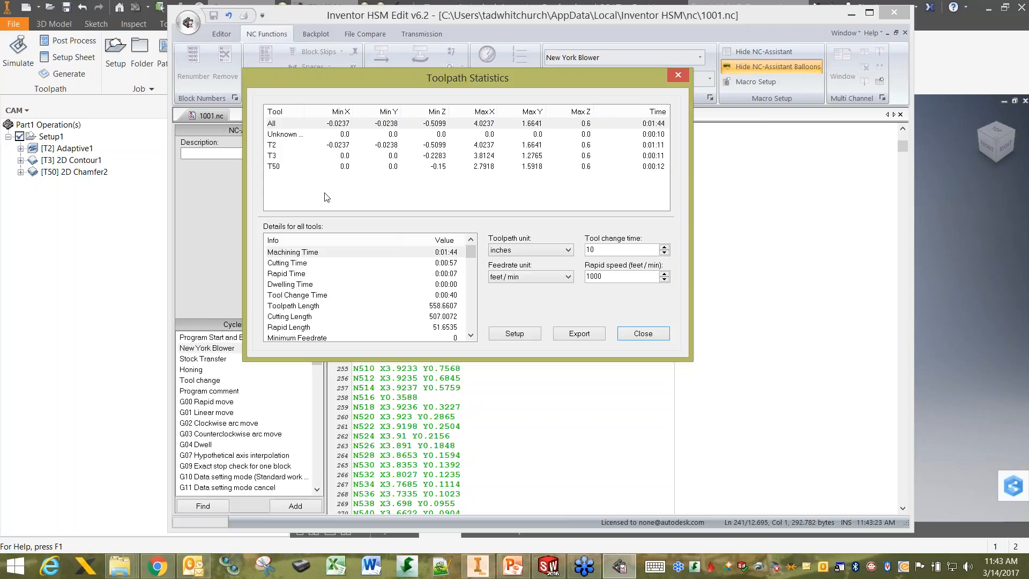
click(643, 333)
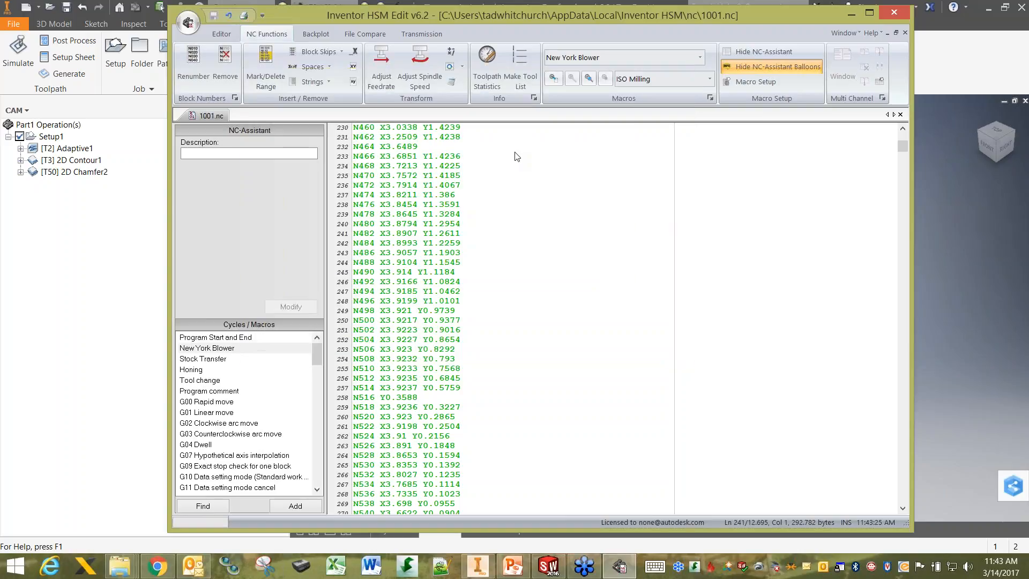
Backplot the 1001.nc toolpath, play the tool motion at a faster speed and stop it partway
click(308, 34)
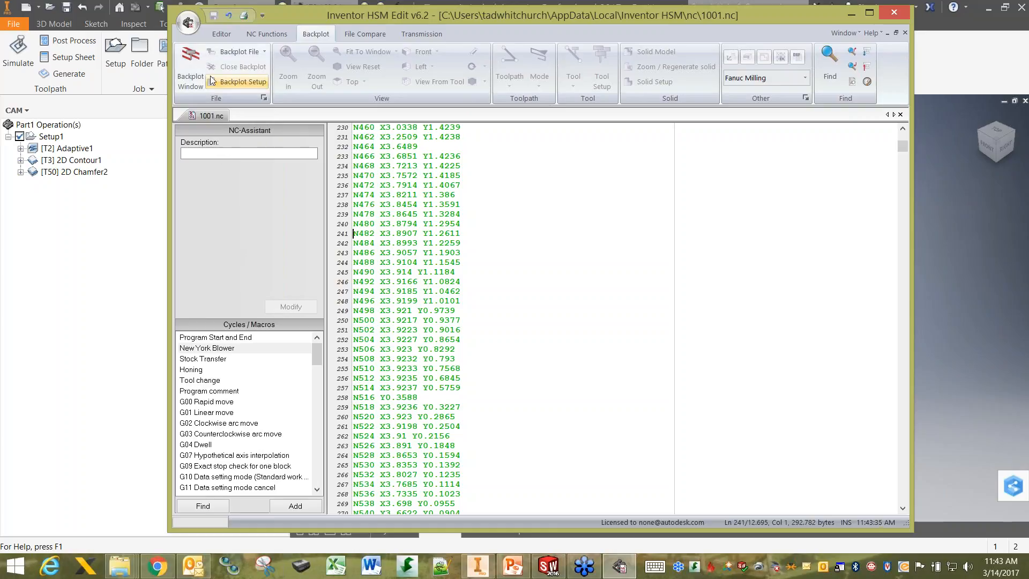
click(192, 69)
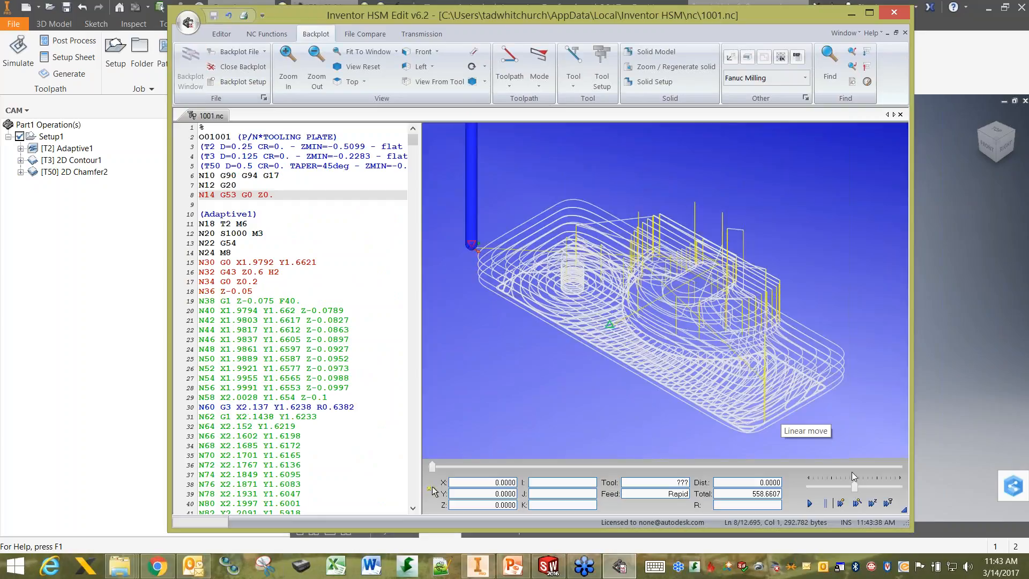
drag(853, 485, 896, 485)
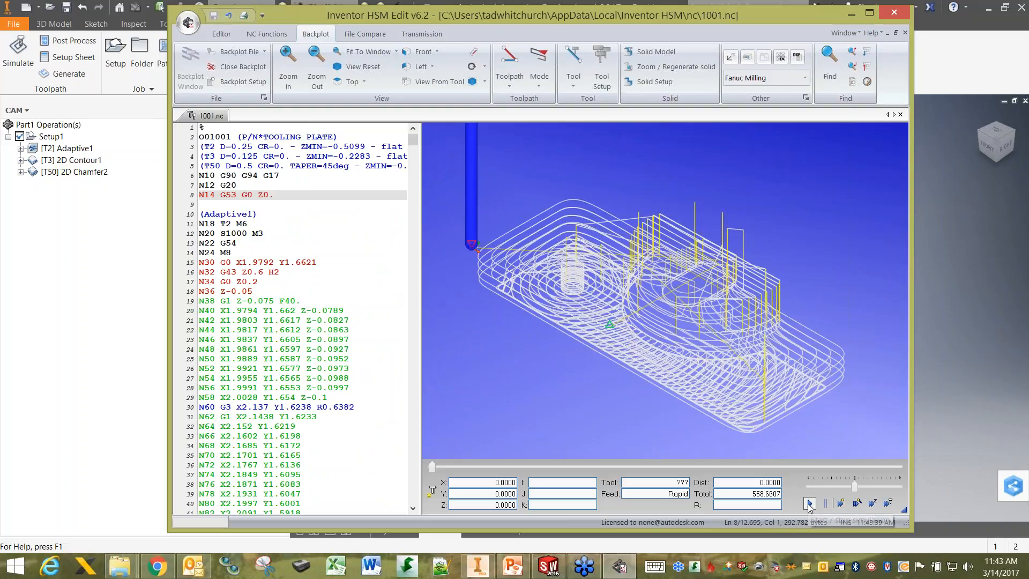
click(809, 503)
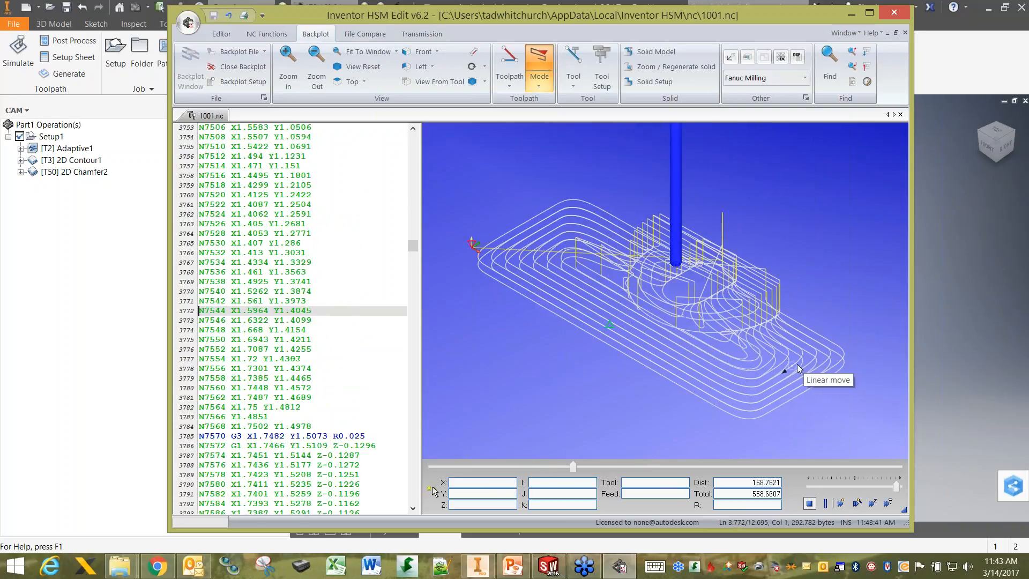
click(825, 504)
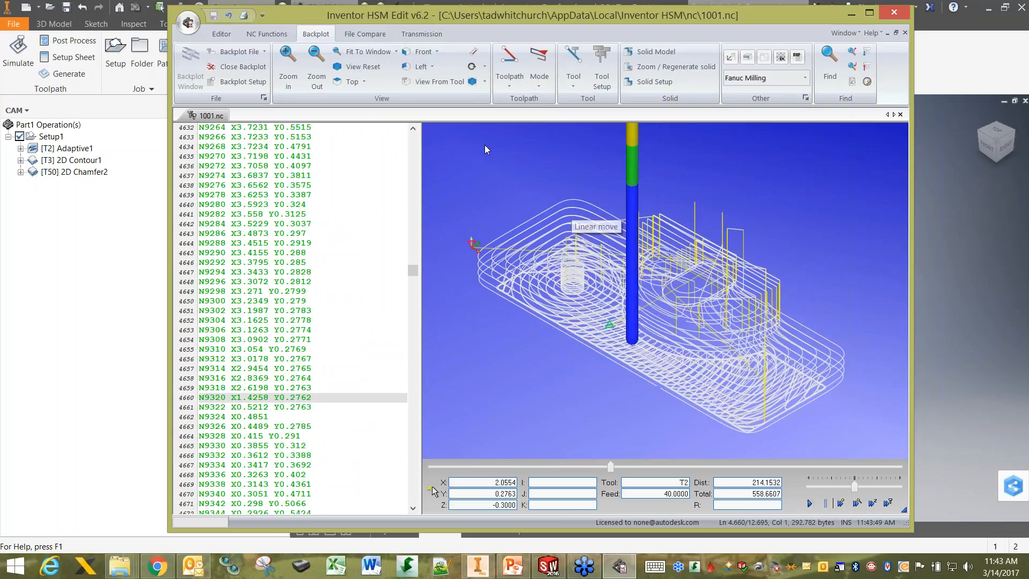
Look at the file comparison commands, then close the 1001.nc program in the editor
click(356, 34)
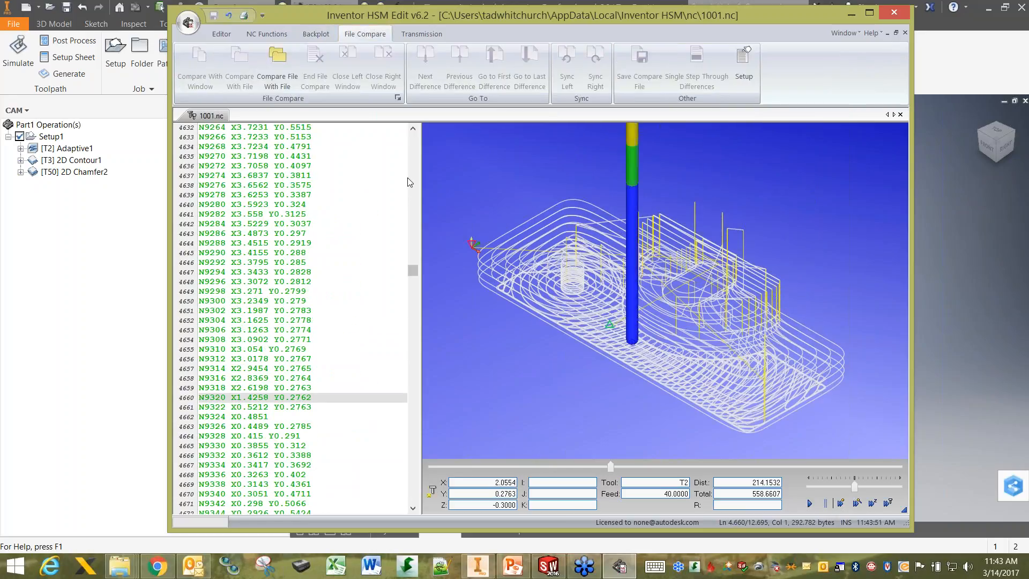
click(221, 33)
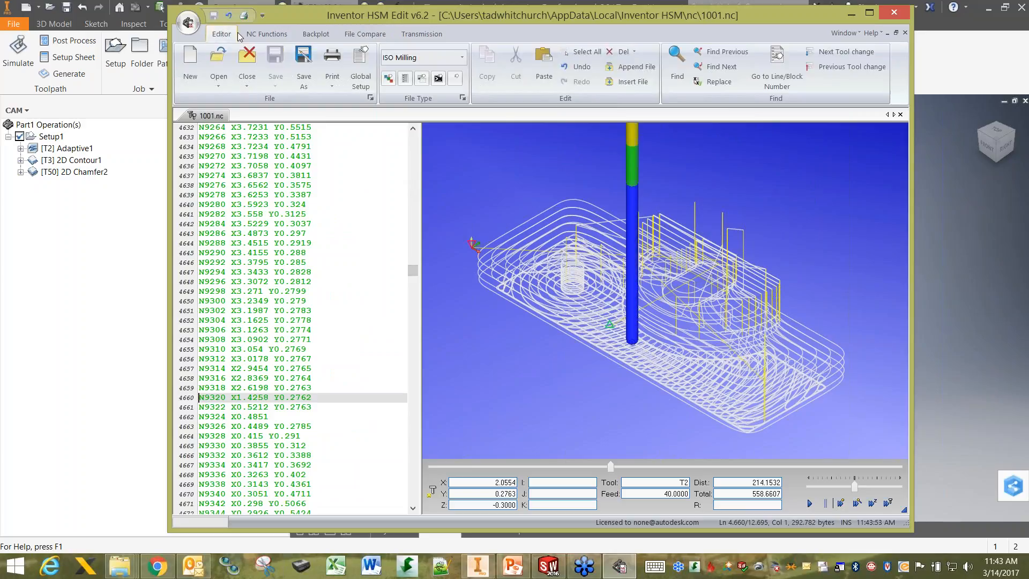
click(901, 115)
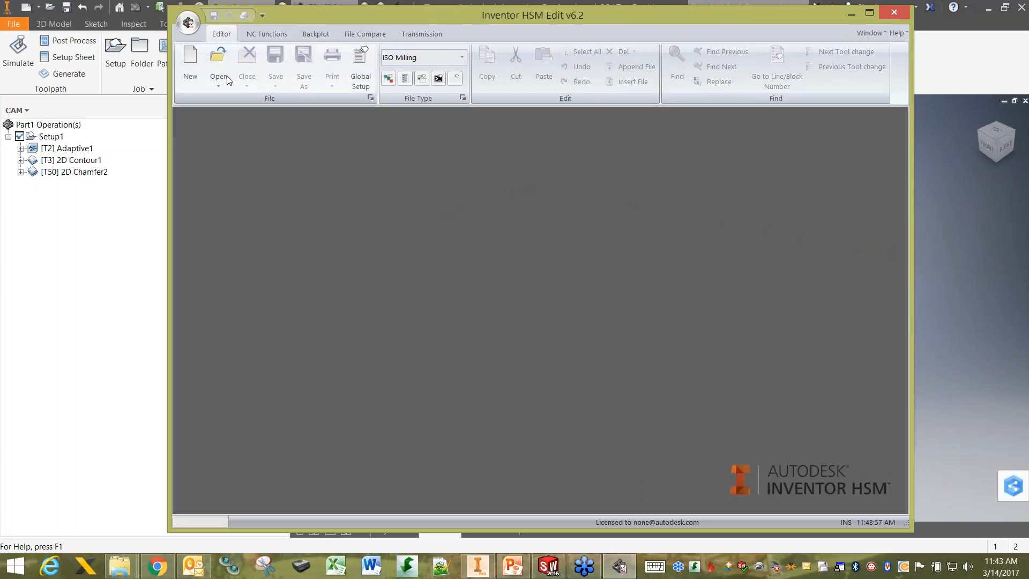
Reopen the 1001.nc program in the NC editor and go to its first line
click(211, 69)
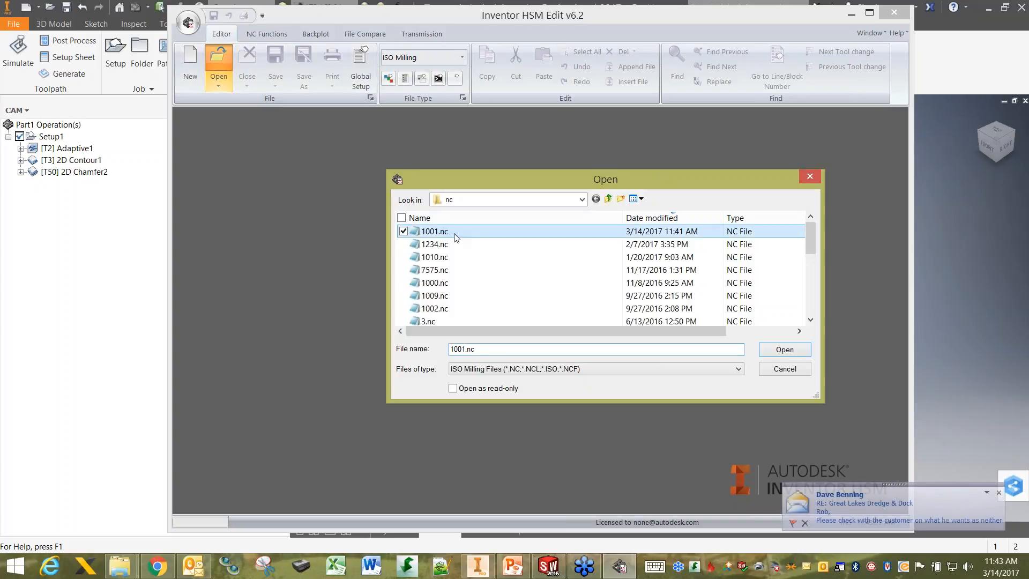
click(784, 349)
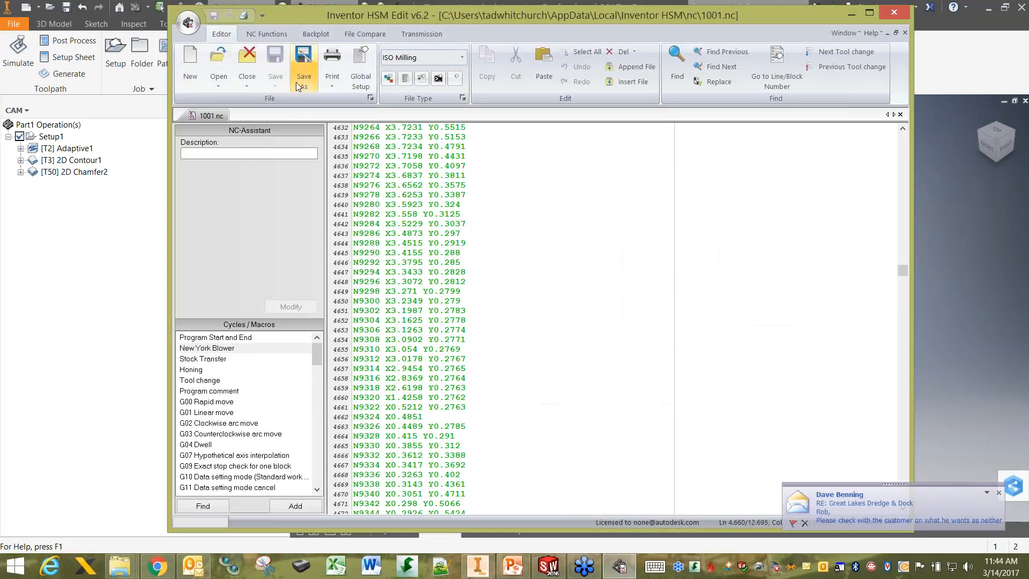
click(355, 35)
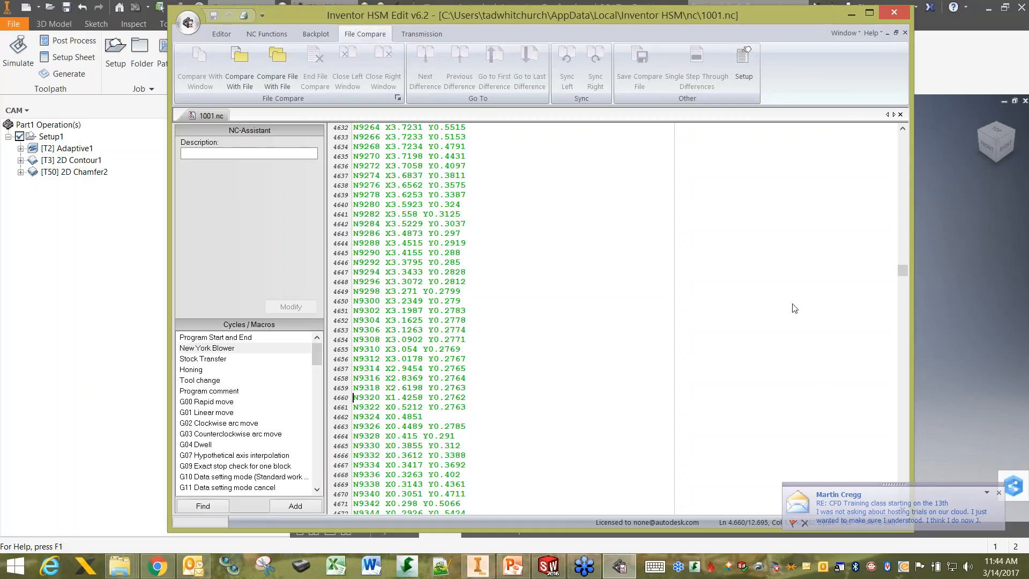
scroll(900, 268, up, 7)
drag(901, 260, 850, 128)
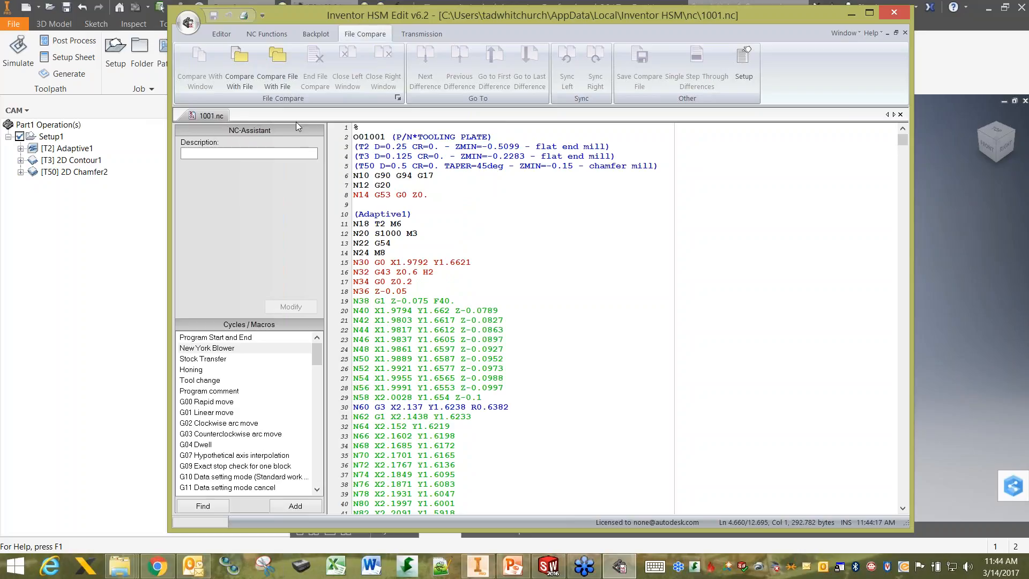
Run a file-with-file comparison using 1234.nc as the first file and 1001.nc as the second
click(274, 76)
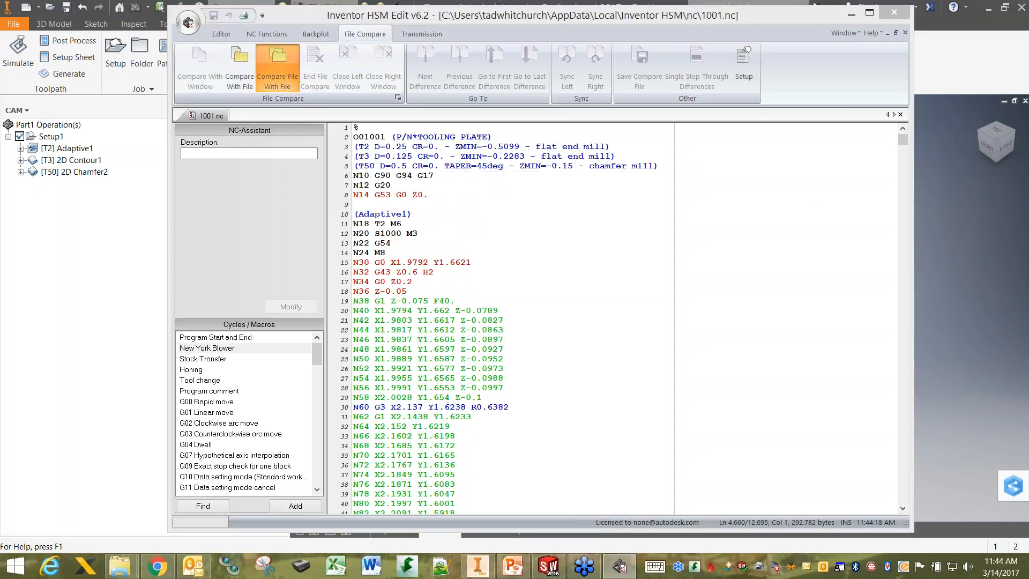
click(448, 244)
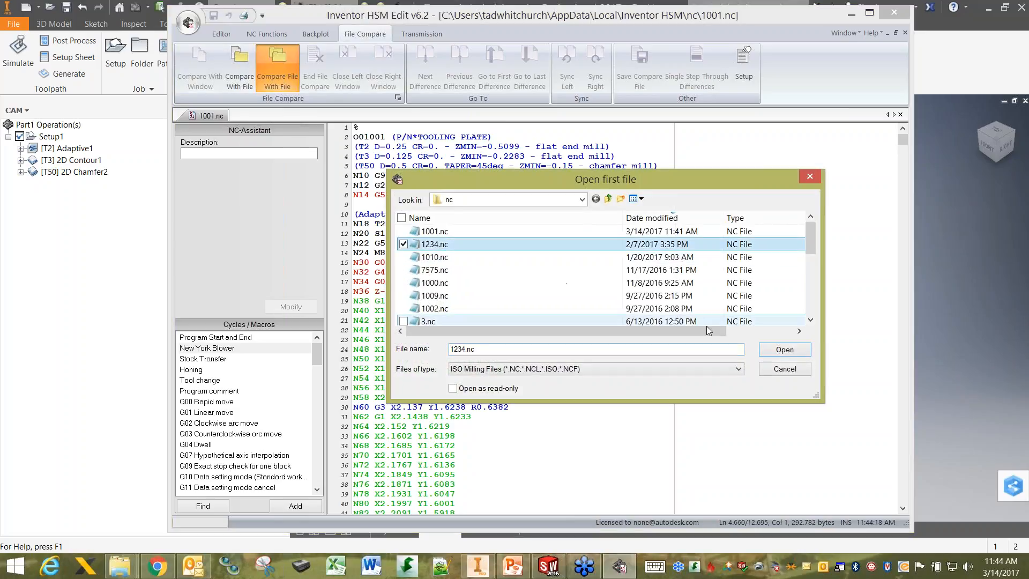
click(785, 349)
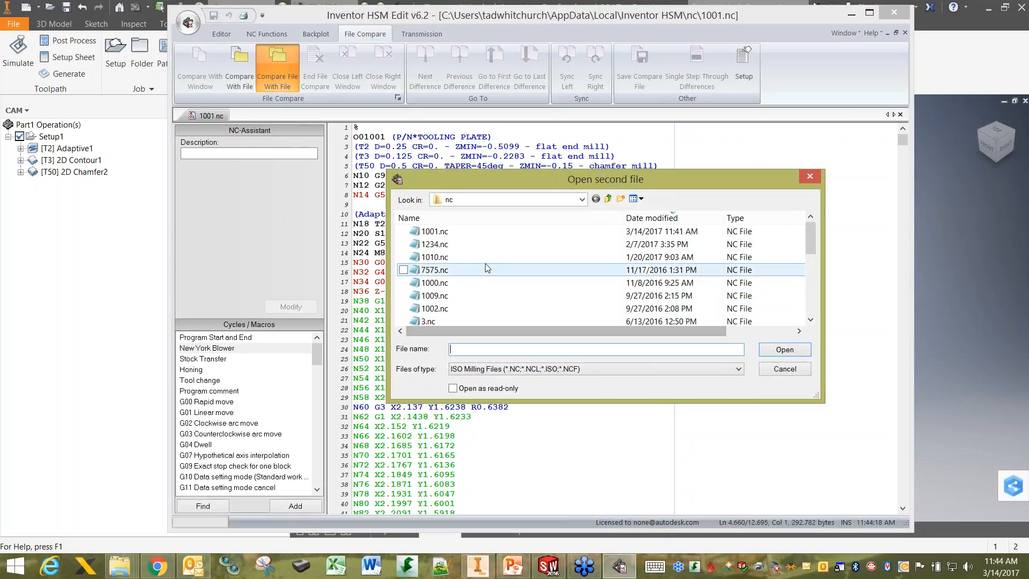
click(450, 233)
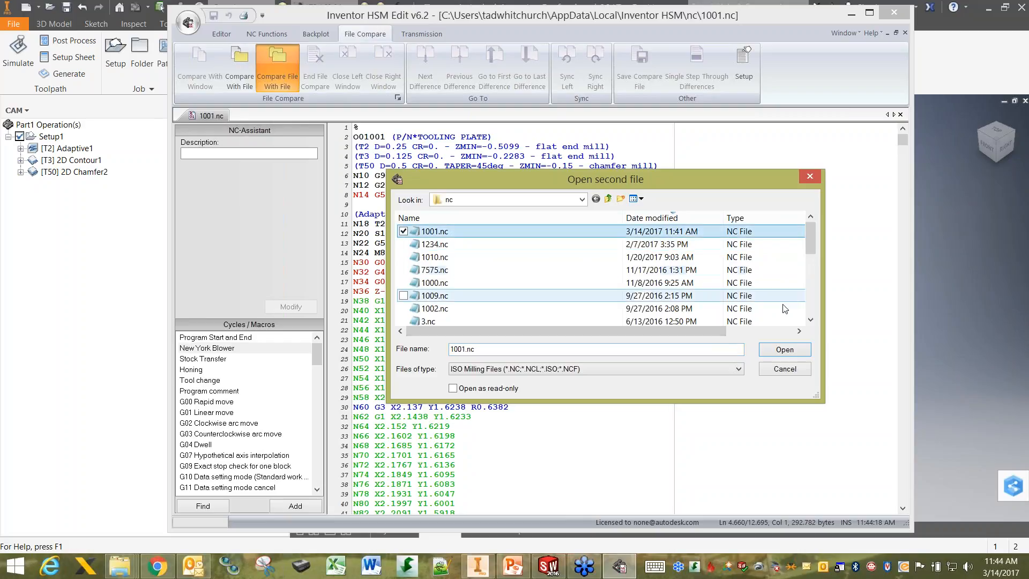
click(783, 349)
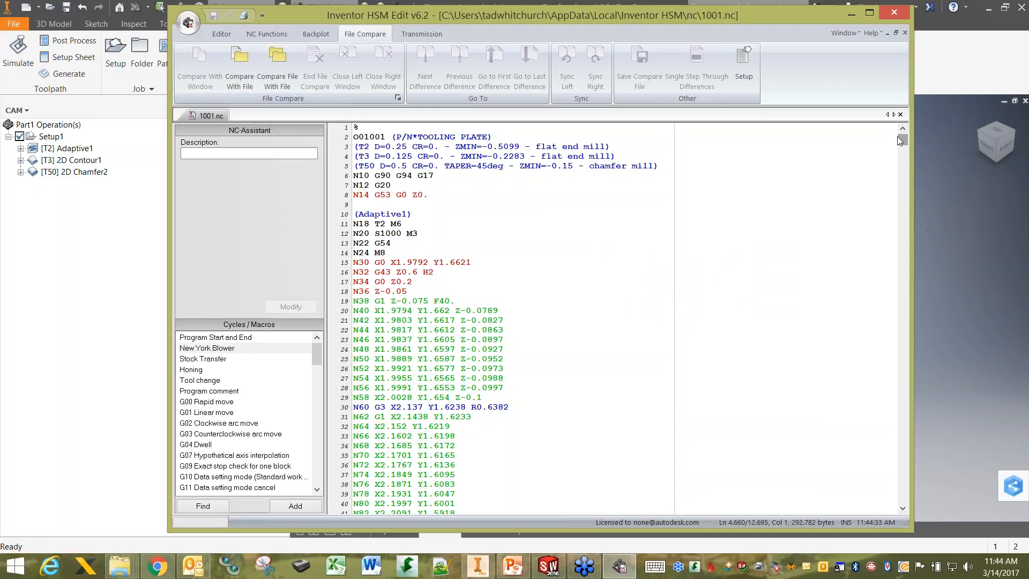
Add a new machine described as haas to the DNC setup, using the Bridgeport template configuration
drag(900, 141, 902, 474)
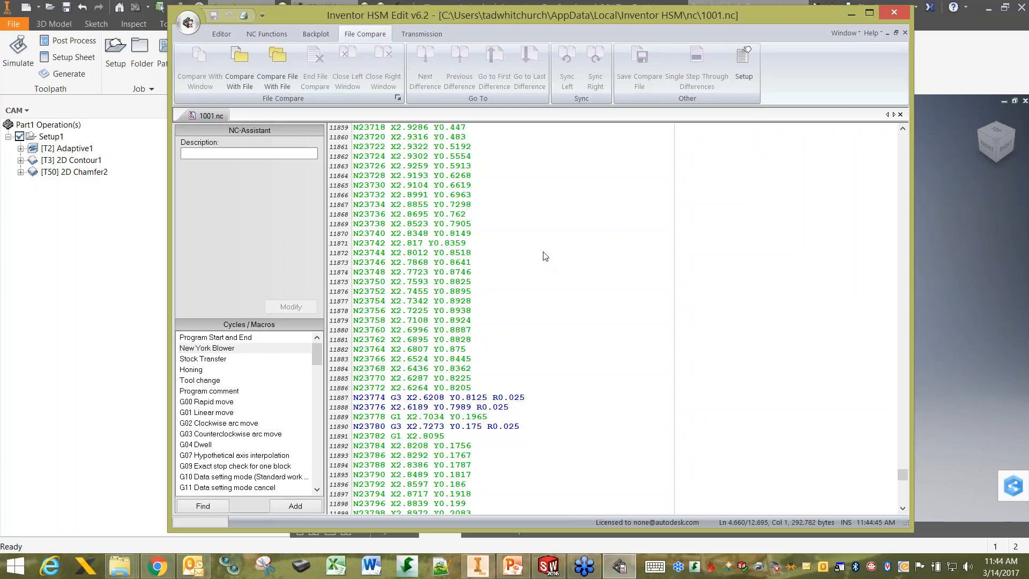
click(403, 38)
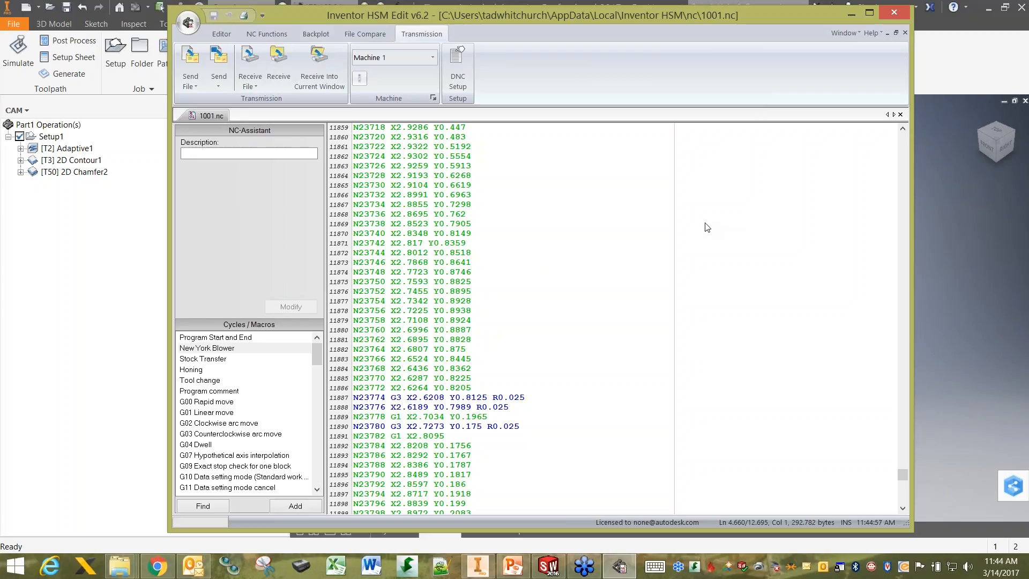
click(449, 77)
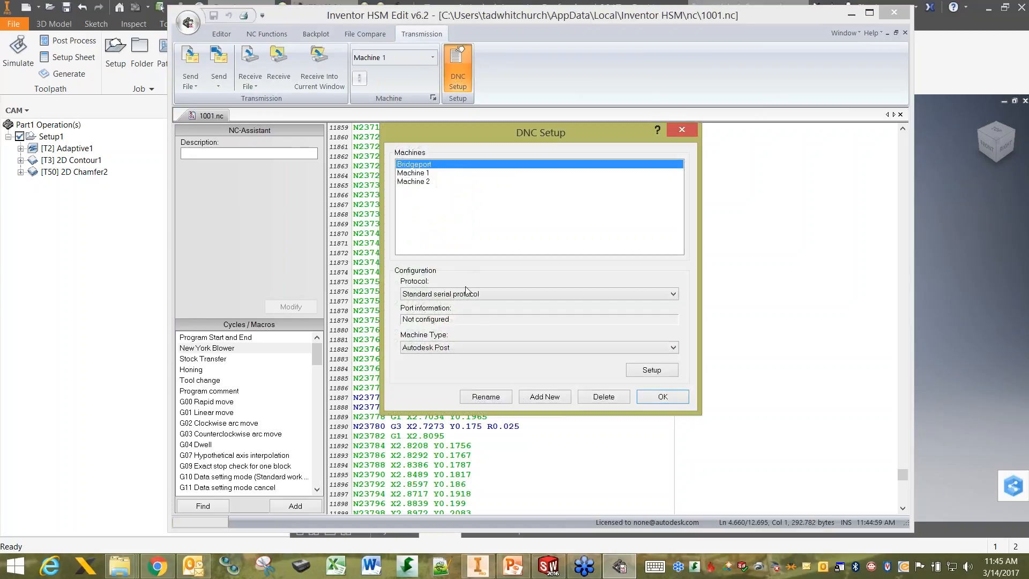
click(552, 396)
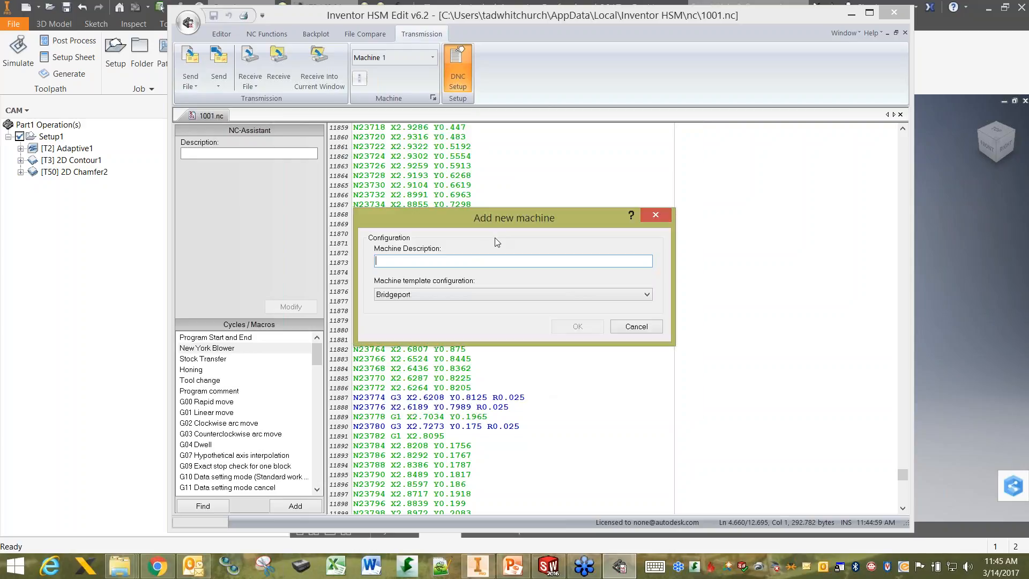
text(hass)
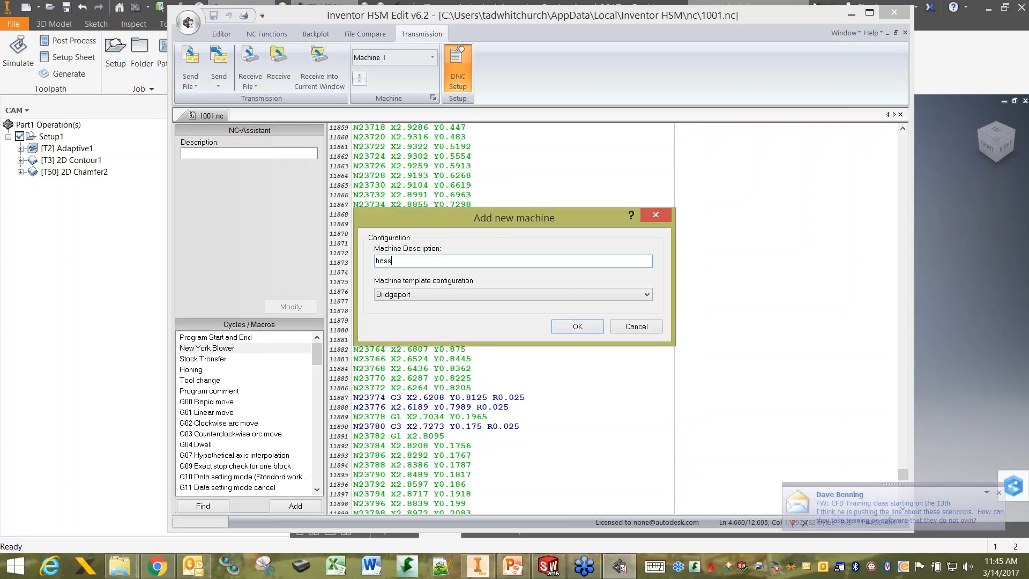
key(BackSpace)
key(BackSpace)
text(a)
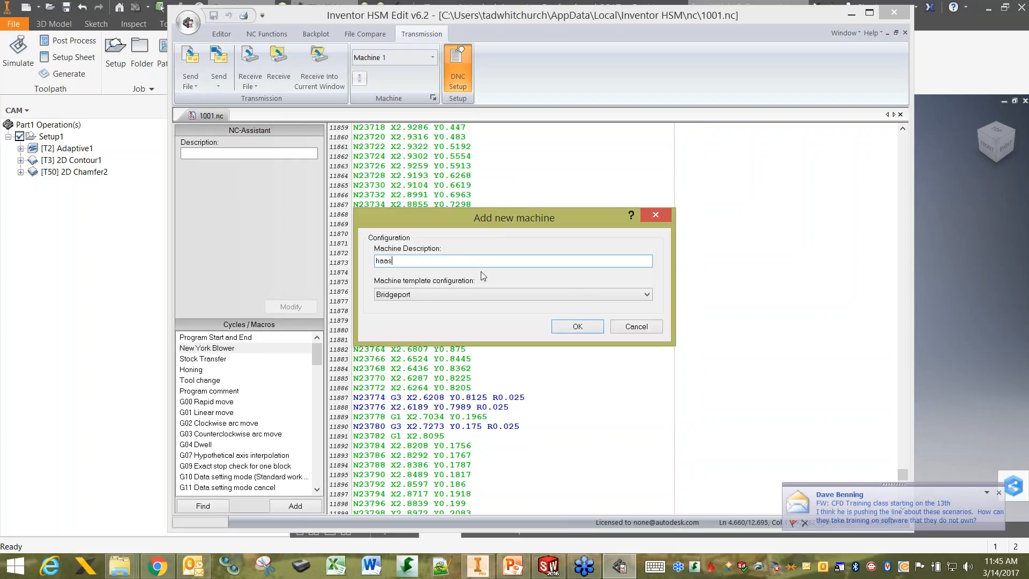
click(576, 326)
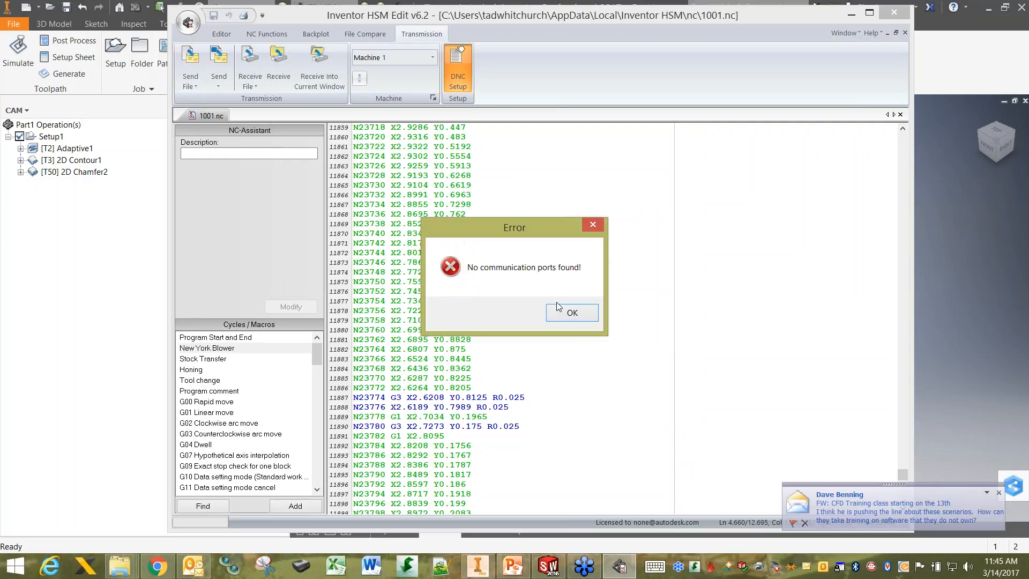
Review the available serial ports for the haas machine, accept its port settings and finish the DNC setup
click(567, 314)
click(451, 195)
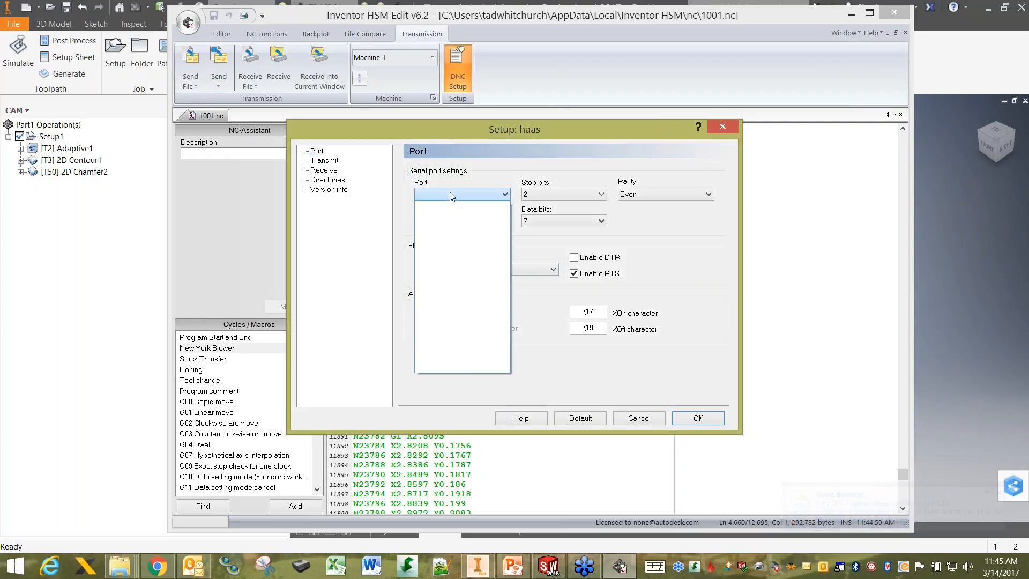
click(493, 175)
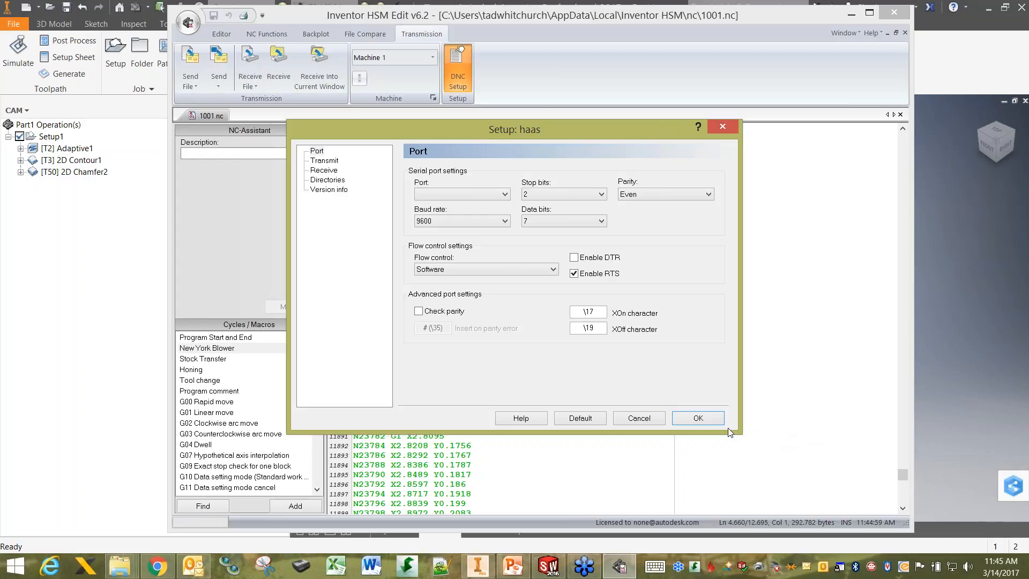
click(699, 418)
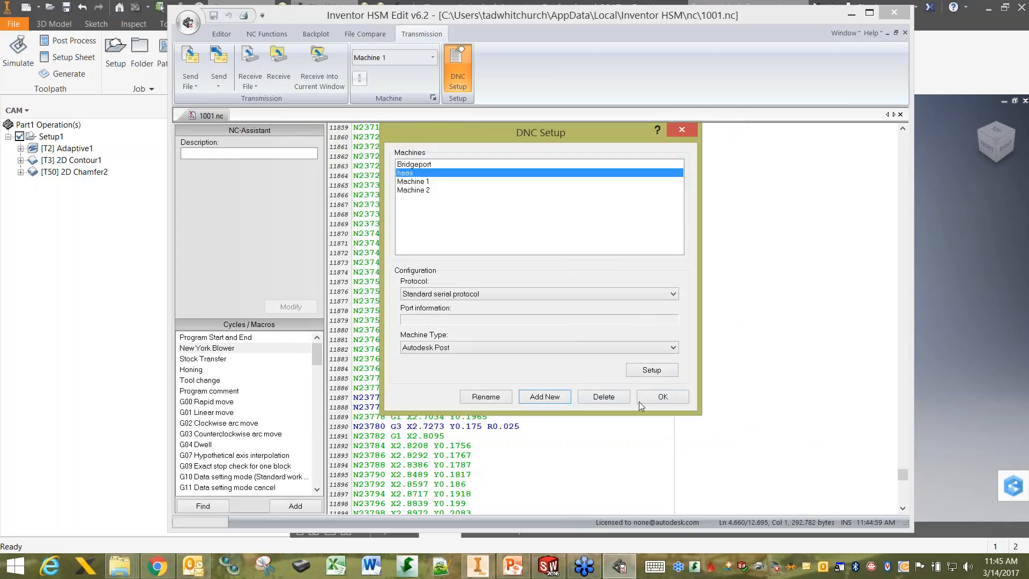
click(664, 397)
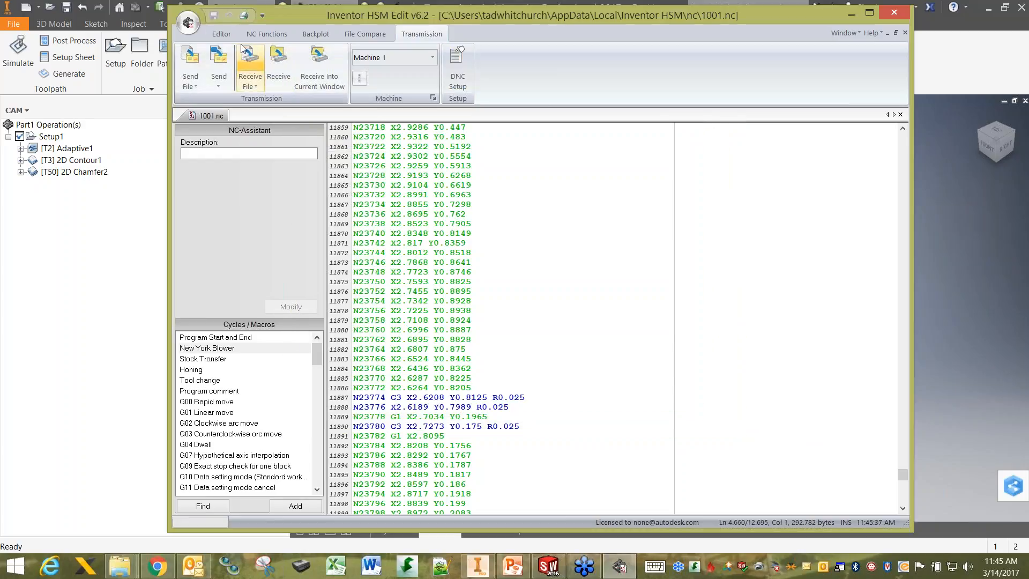
Insert five blank lines above the Adaptive1 operation near the program start and add the Honing macro there
click(224, 34)
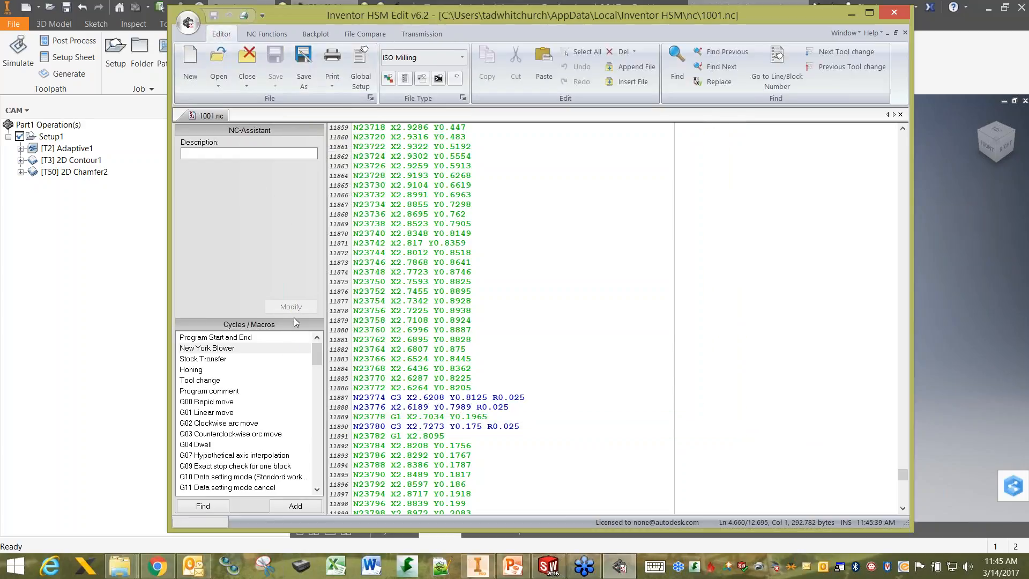
mouse_move(317, 352)
mouse_down()
mouse_move(320, 444)
mouse_move(321, 350)
mouse_up()
click(182, 370)
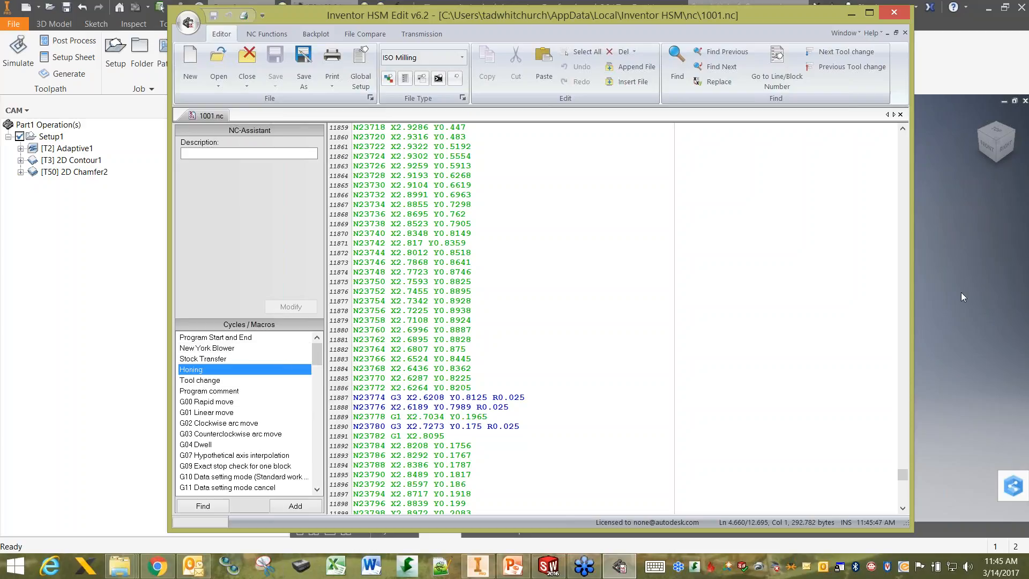
drag(903, 480, 925, 137)
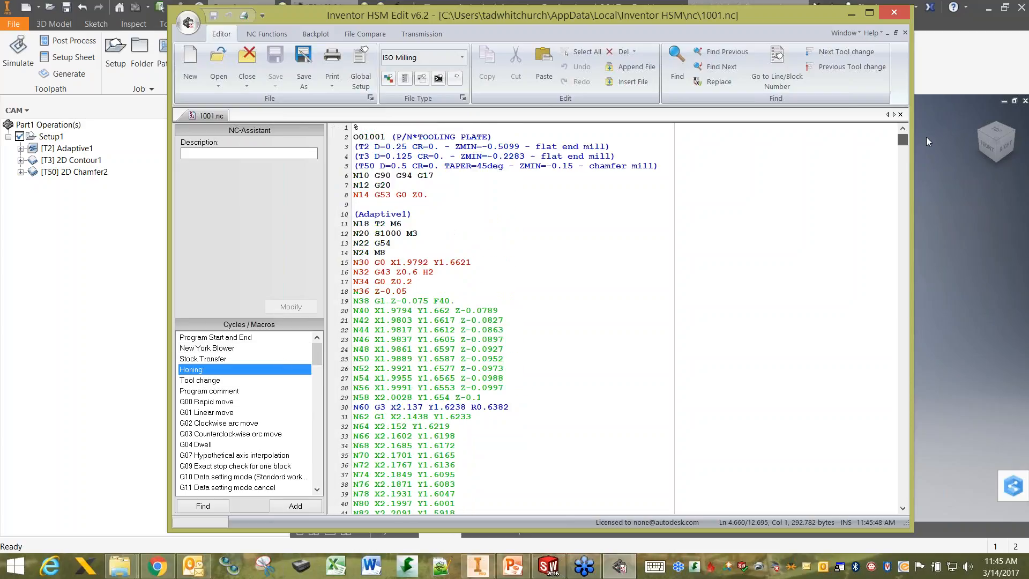
click(358, 206)
key(Return)
key(Return)
key(Return)
key(Return)
key(Return)
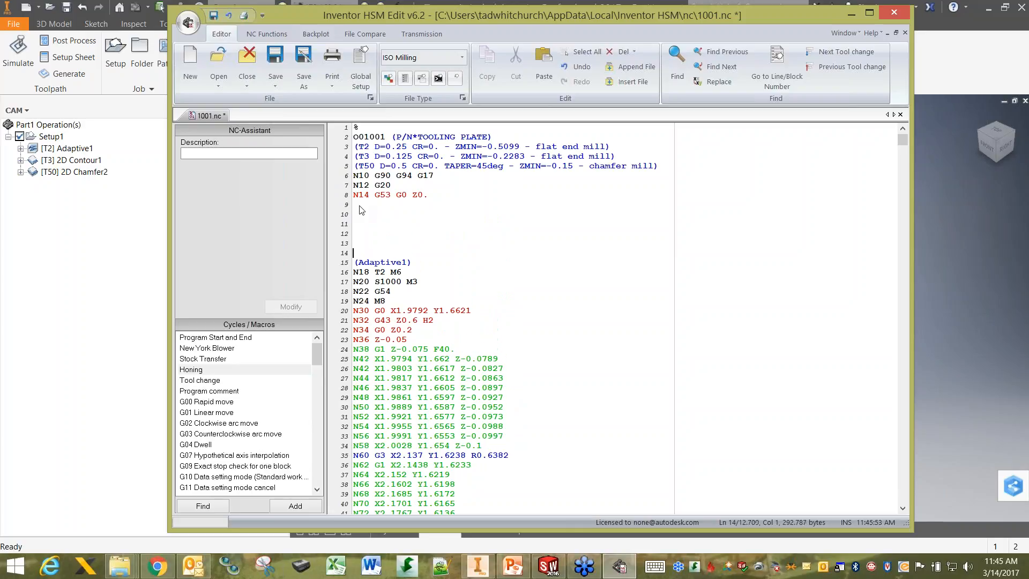
click(364, 215)
double_click(195, 369)
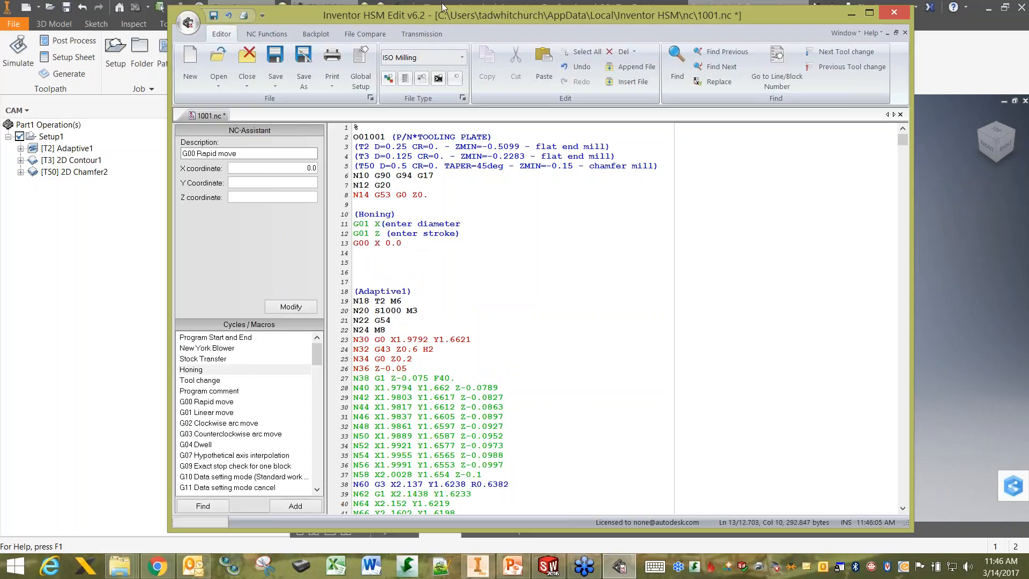
Return to Inventor and simulate Setup1 with the stock displayed, playing the tool motion
click(851, 13)
click(48, 138)
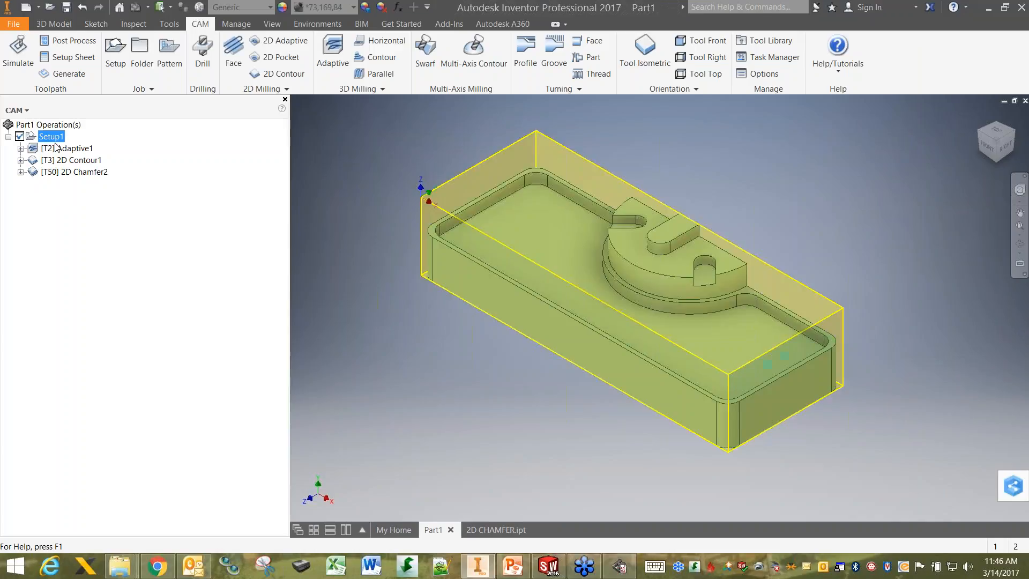
click(19, 64)
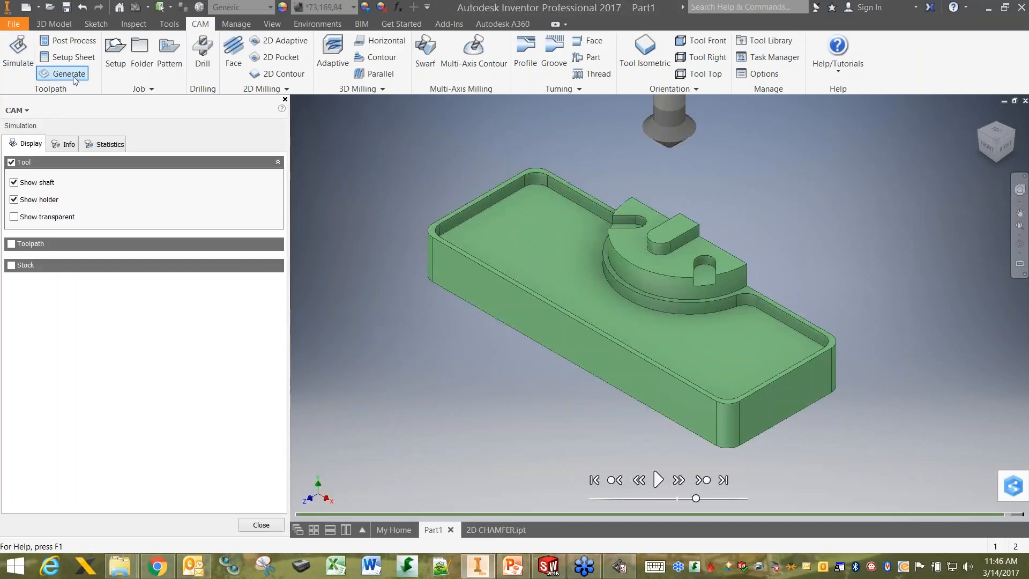
click(261, 525)
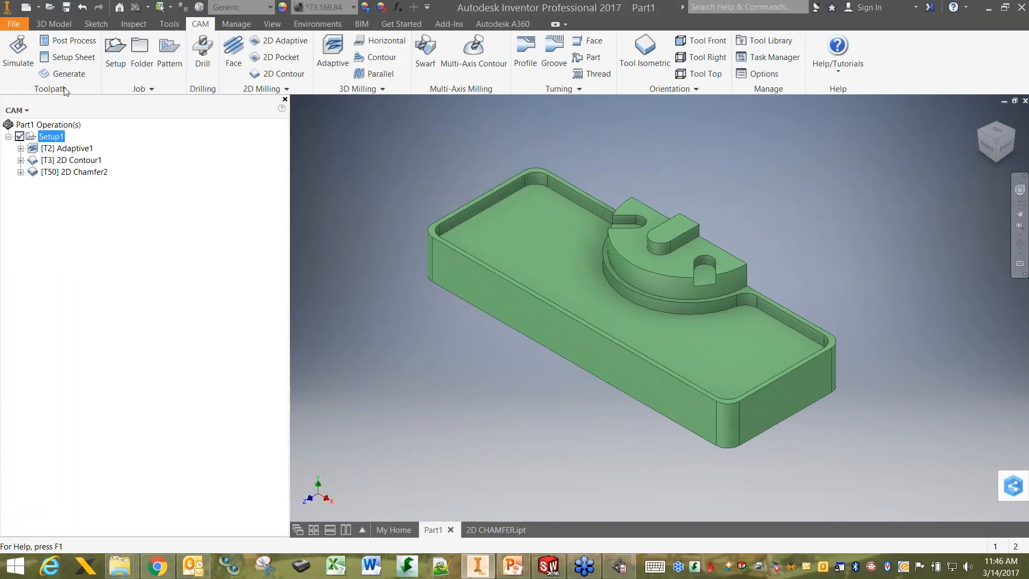
click(18, 59)
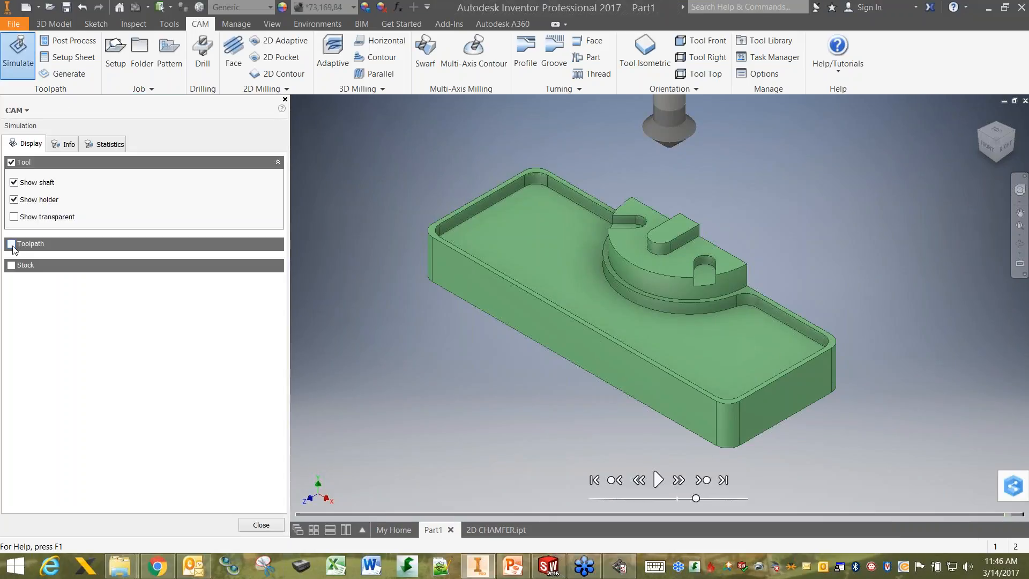
click(11, 265)
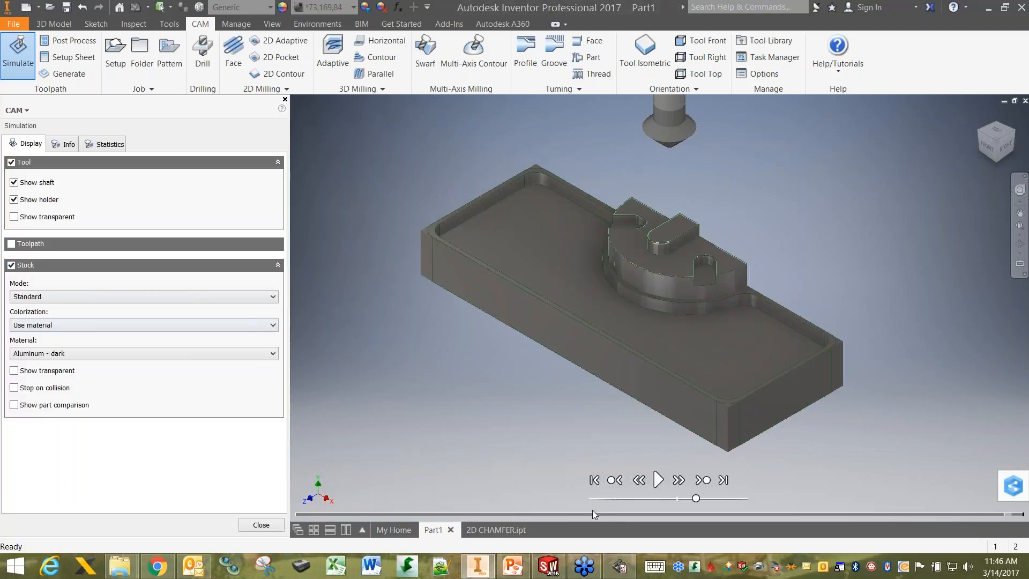
click(658, 480)
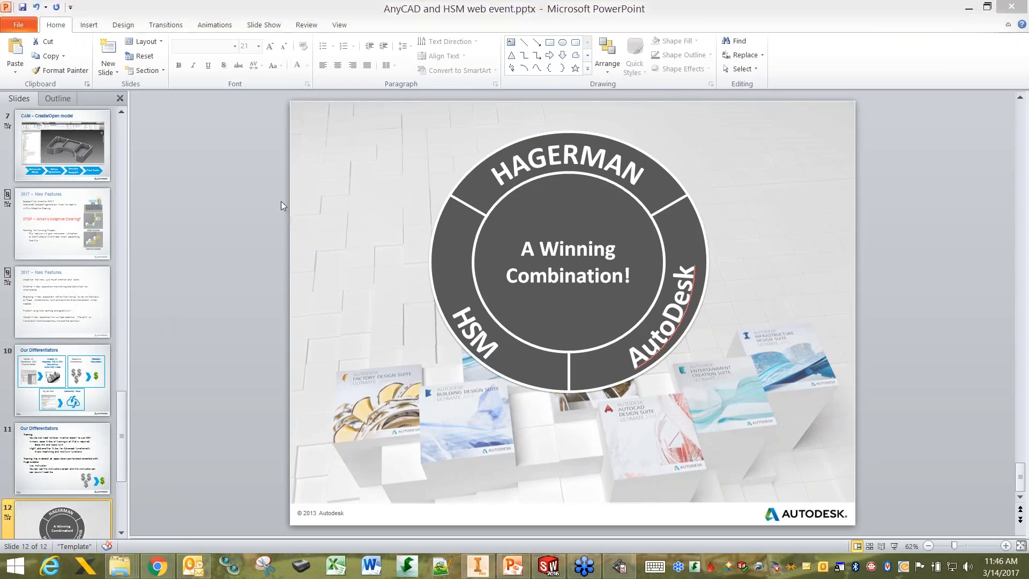
Switch to the PowerPoint presentation and select slide 11, the training page of Our Differentiators
click(70, 447)
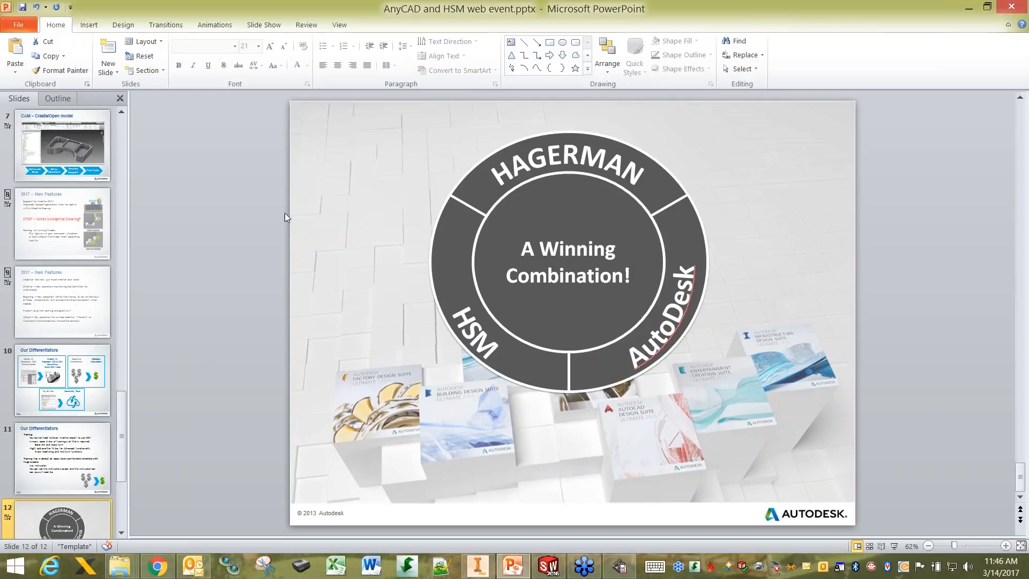
click(72, 450)
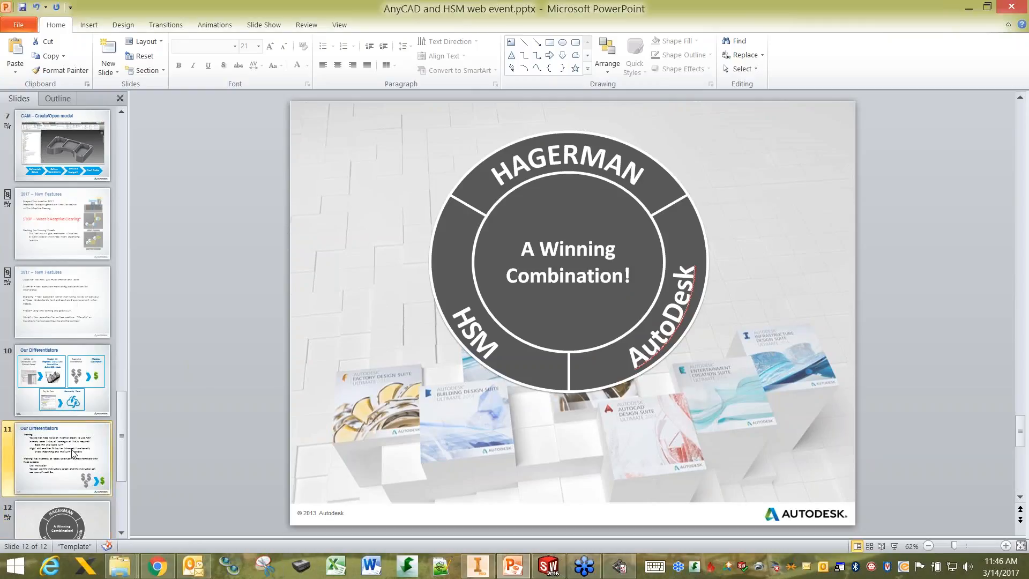
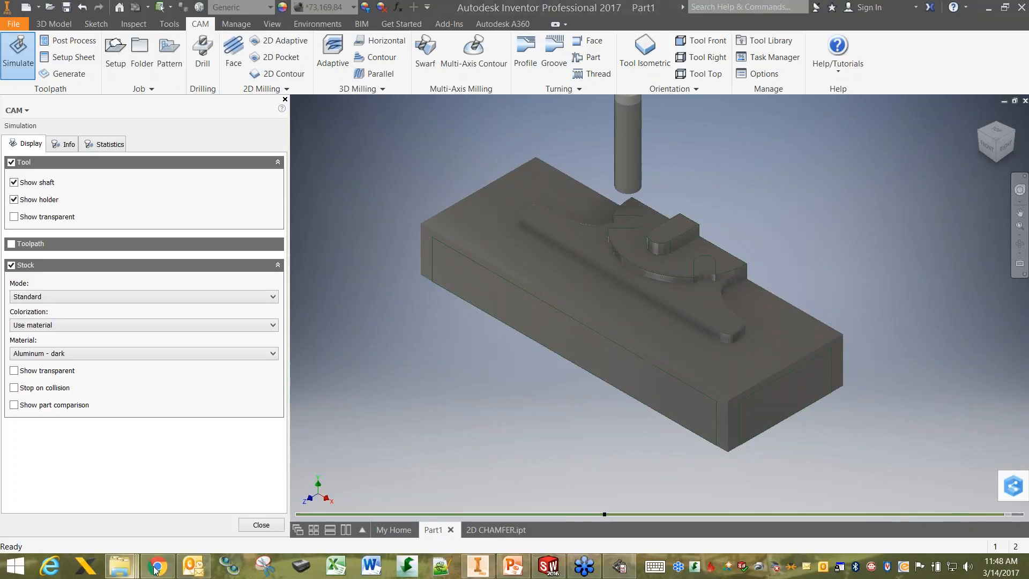
Switch to Chrome and take the Post Library page to the Autodesk HSM home page at cam.autodesk.com
click(157, 565)
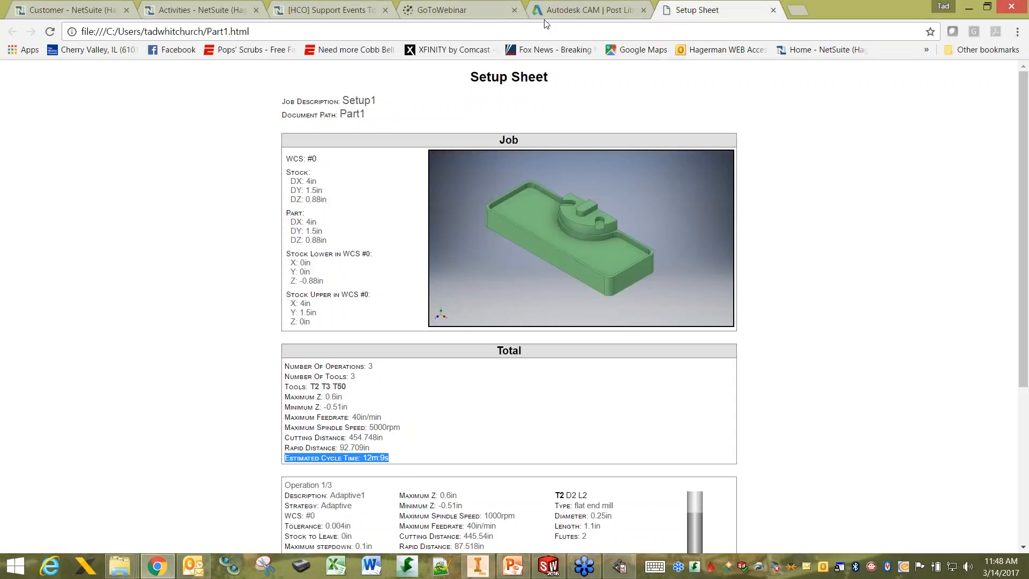
click(573, 9)
click(210, 33)
click(210, 37)
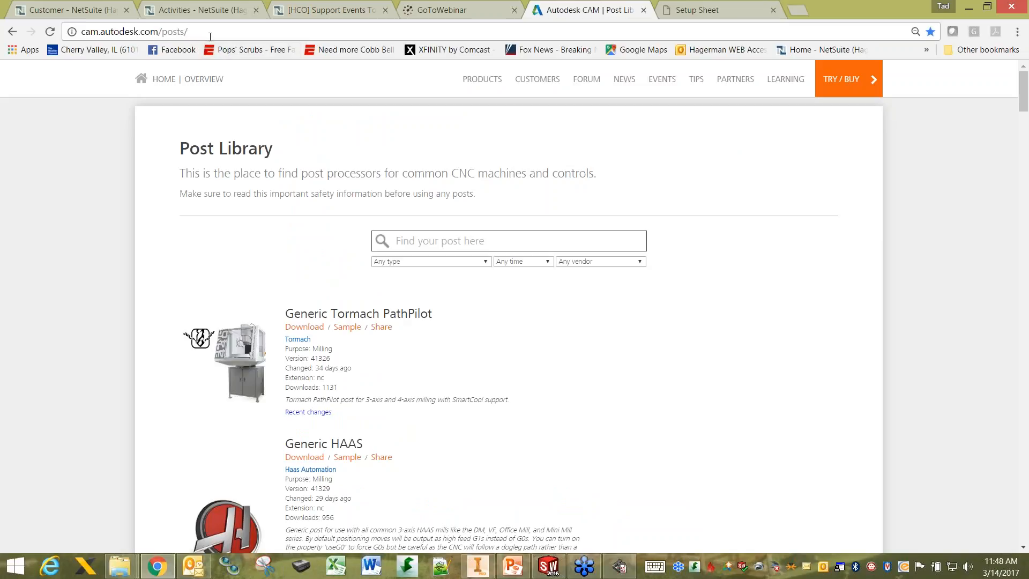
key(BackSpace)
key(BackSpace)
key(BackSpace)
key(BackSpace)
key(BackSpace)
key(BackSpace)
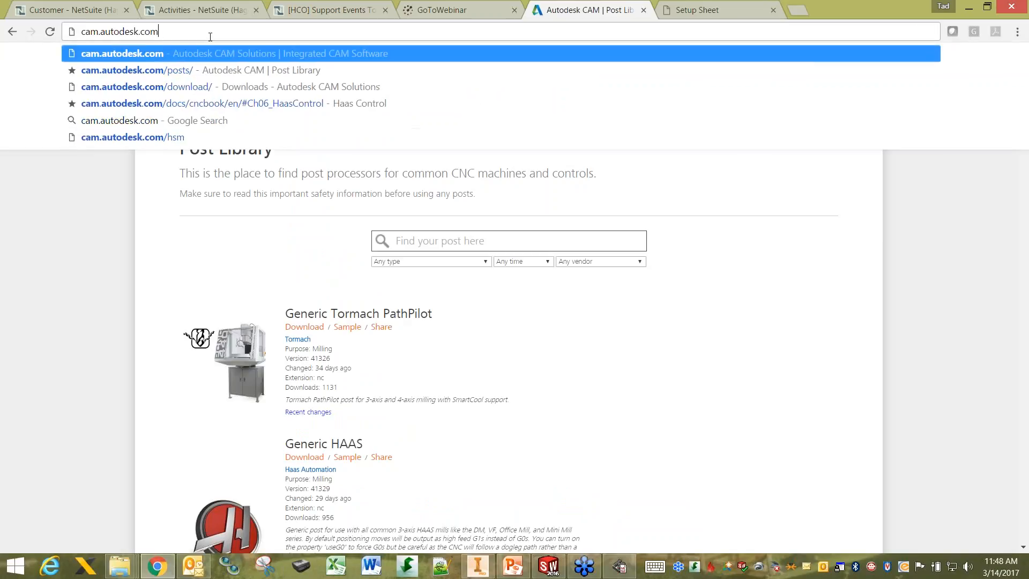
key(Return)
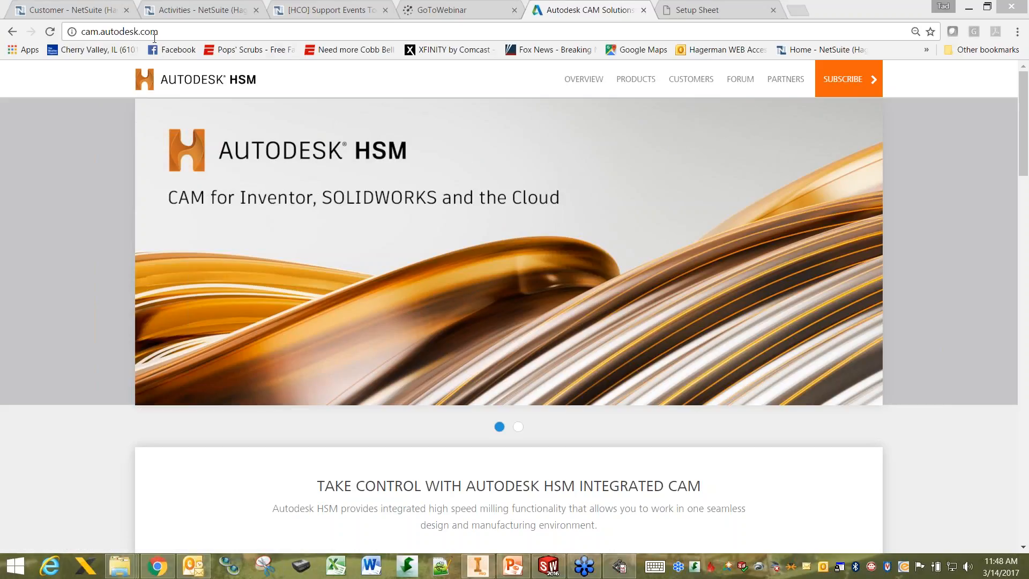
Open the Downloads page from the site's products and review its offerings through the Download Development Versions section
click(636, 80)
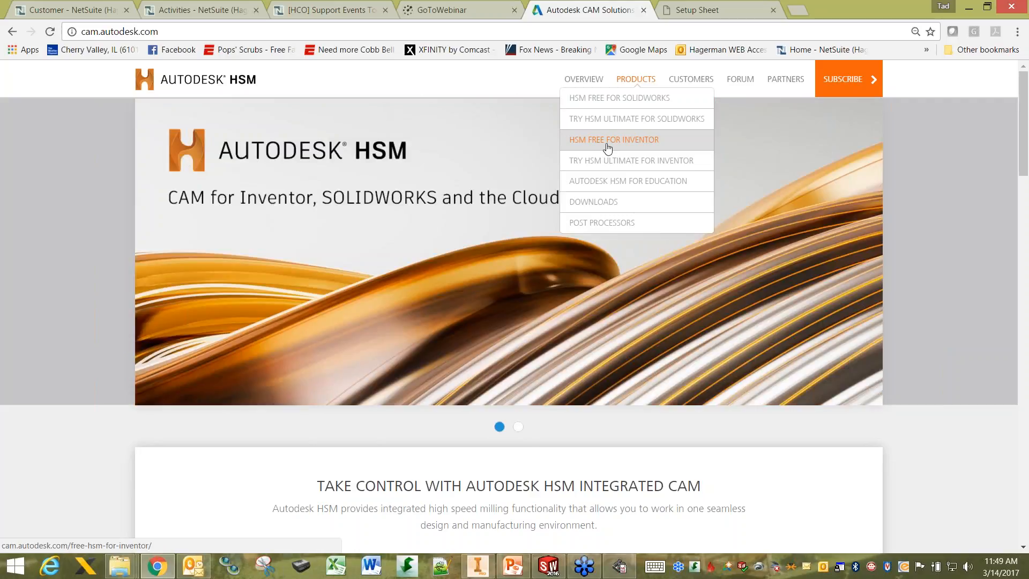
click(606, 202)
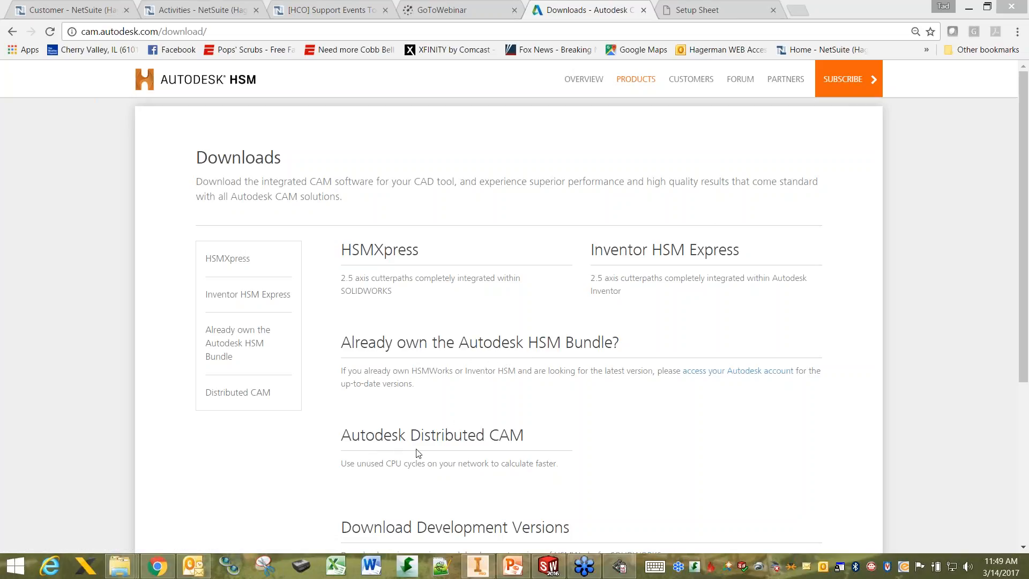
click(98, 286)
scroll(96, 282, down, 3)
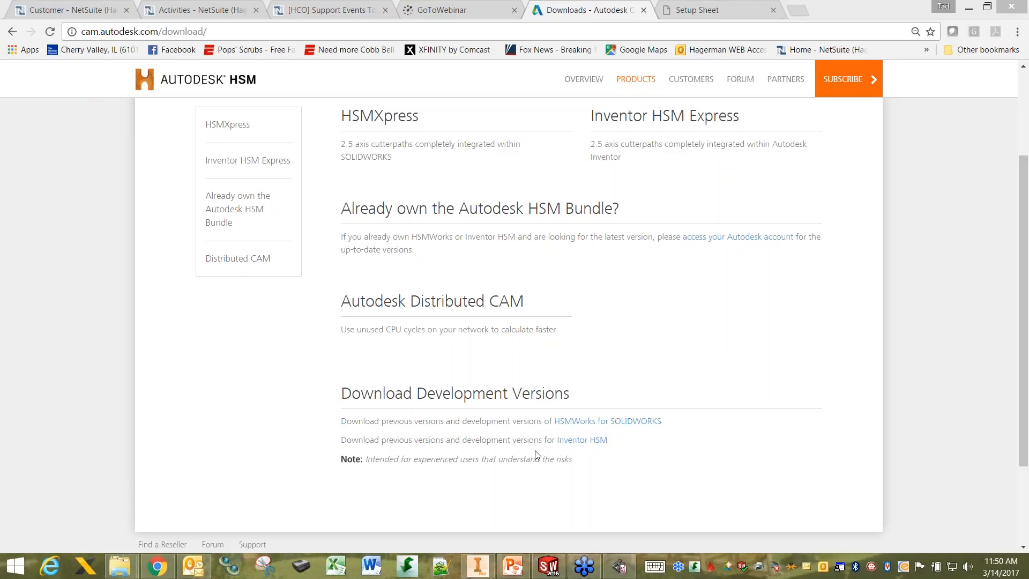
Browse the download pages for Inventor HSM development versions, Inventor HSM Express and Distributed CAM
click(582, 440)
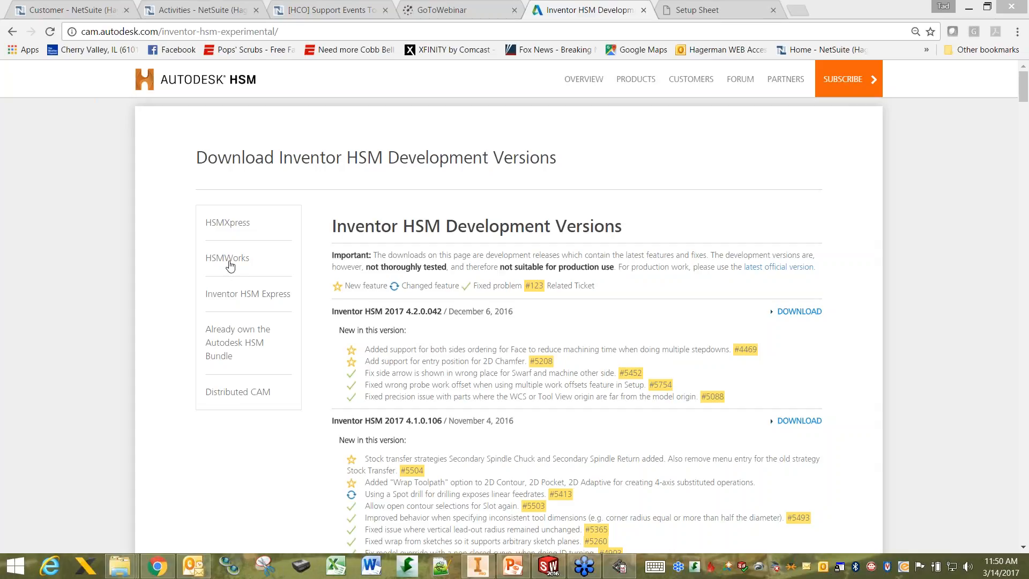
click(228, 295)
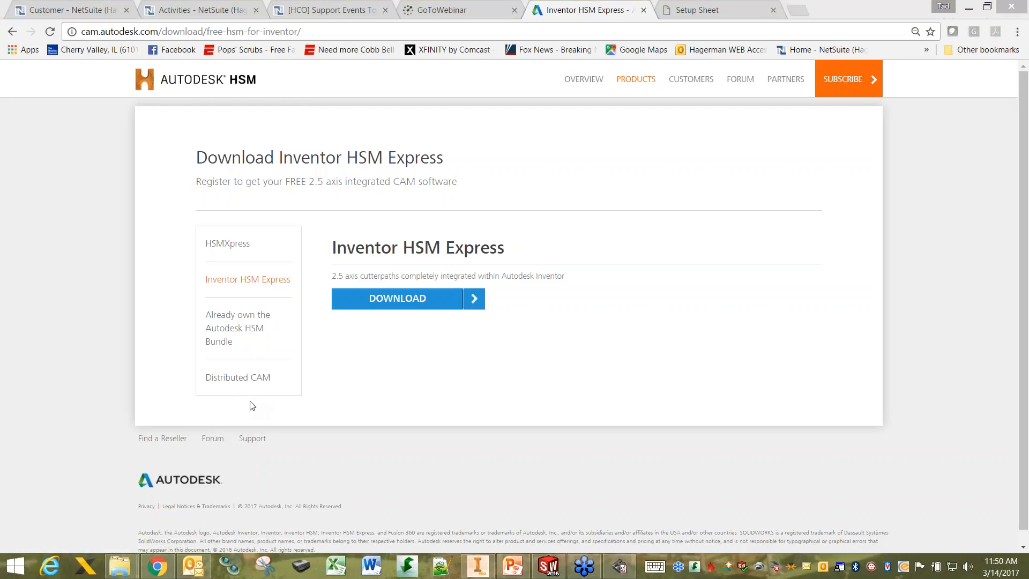
click(236, 377)
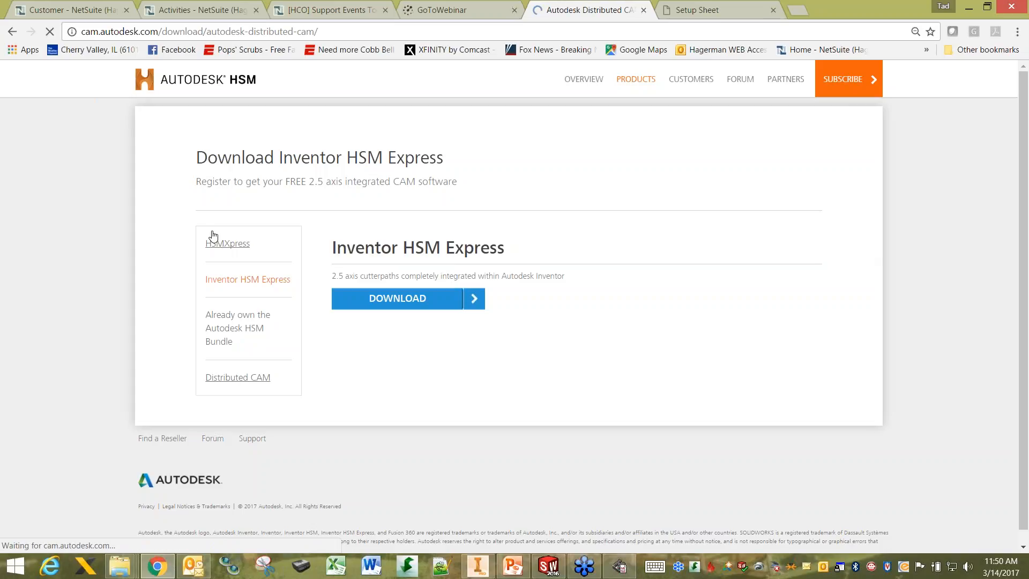